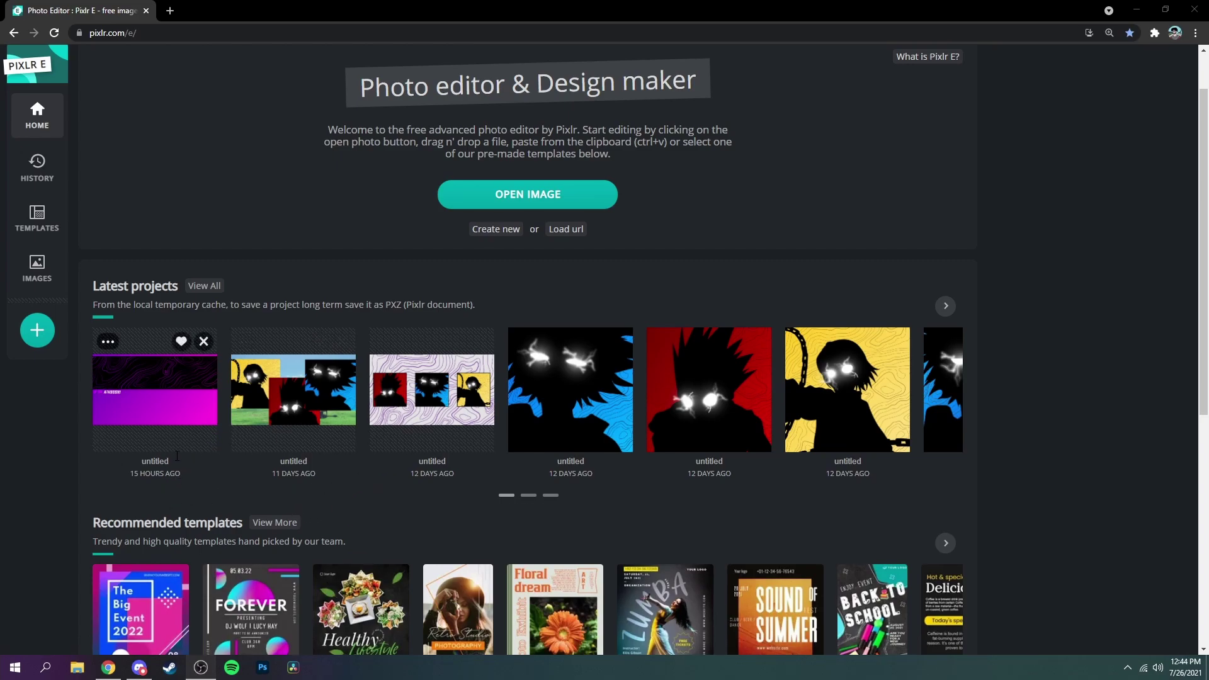
- Start a new image using the Full HD 1920×1080 preset
left_click(497, 230)
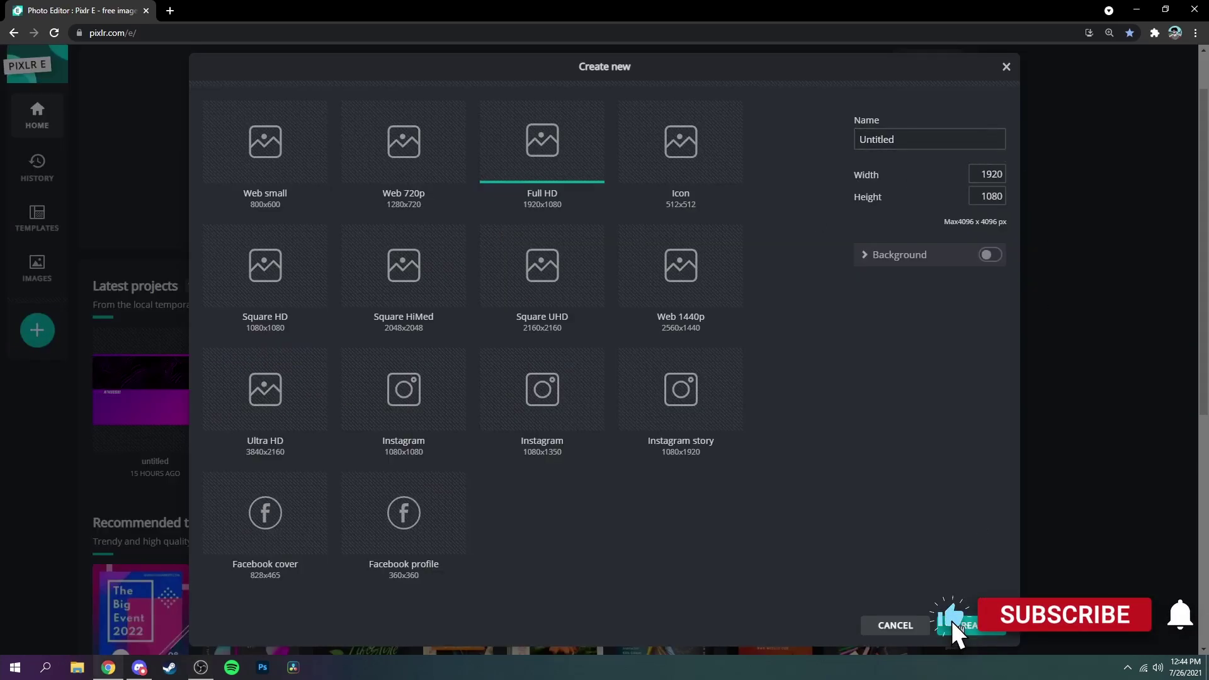
- Create the 1920×1080 canvas and draw a white rectangle across its lower half
left_click(957, 625)
scroll(591, 479, "down", 3)
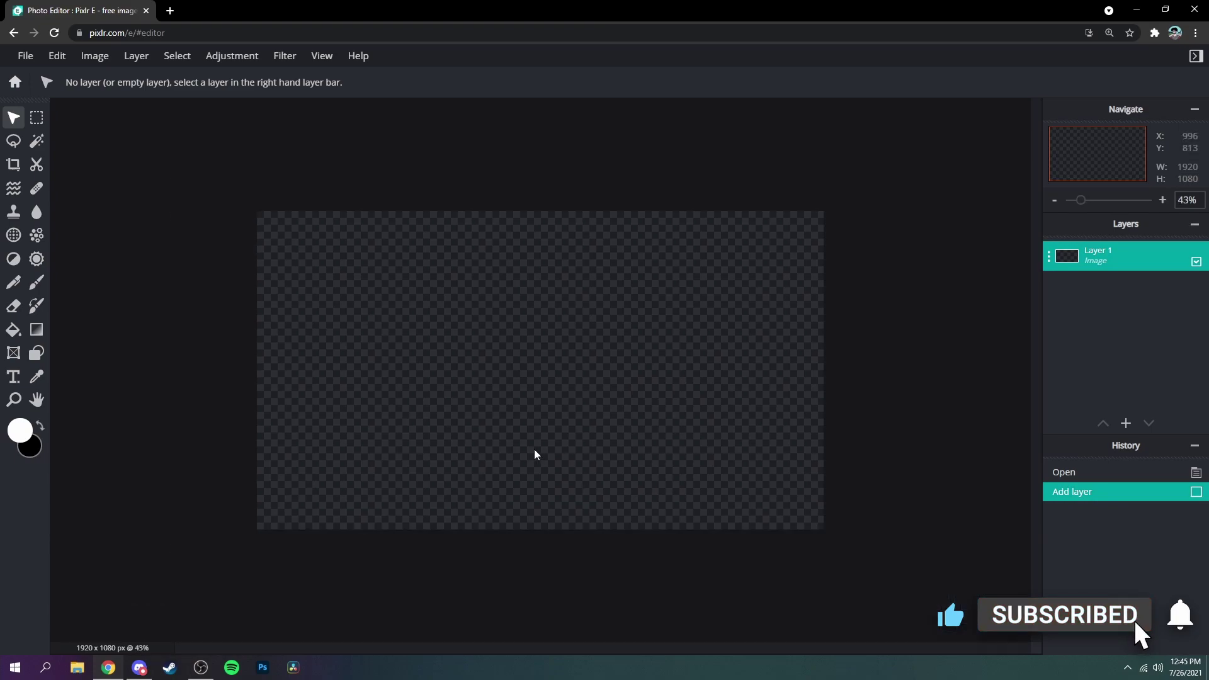
left_click(37, 354)
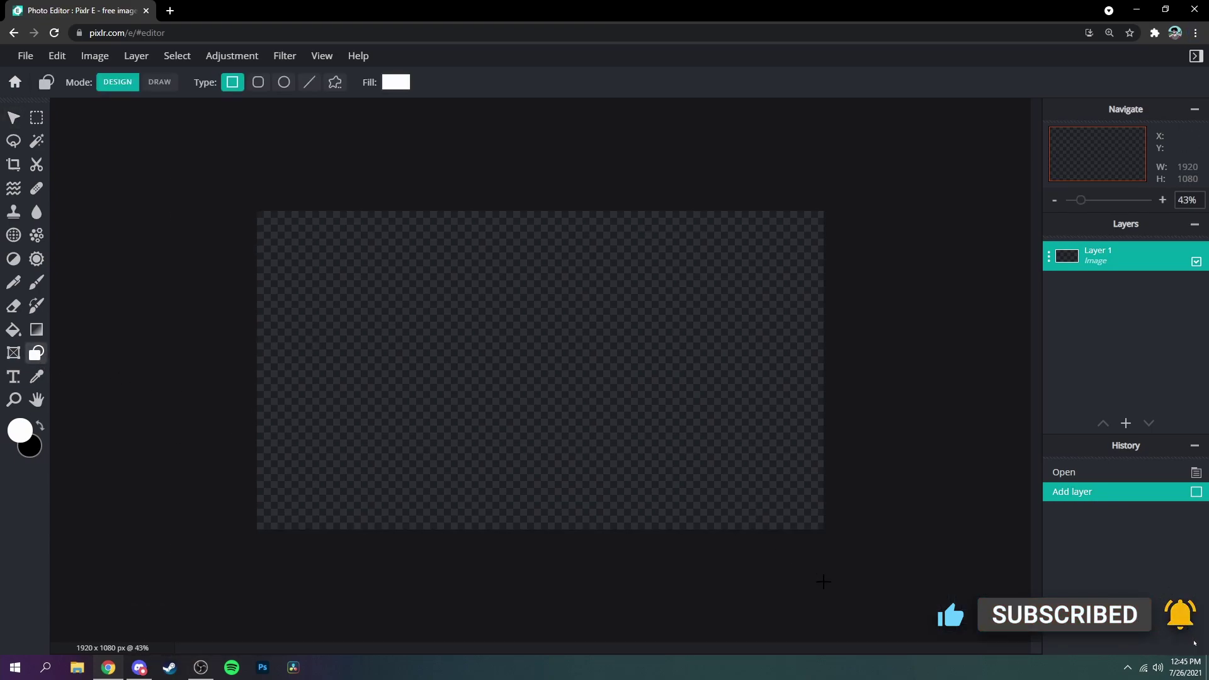
left_click_drag(850, 549, 223, 371)
- Add a thin white strip along the top edge, then make the lower rectangle's layer active
left_click(224, 194)
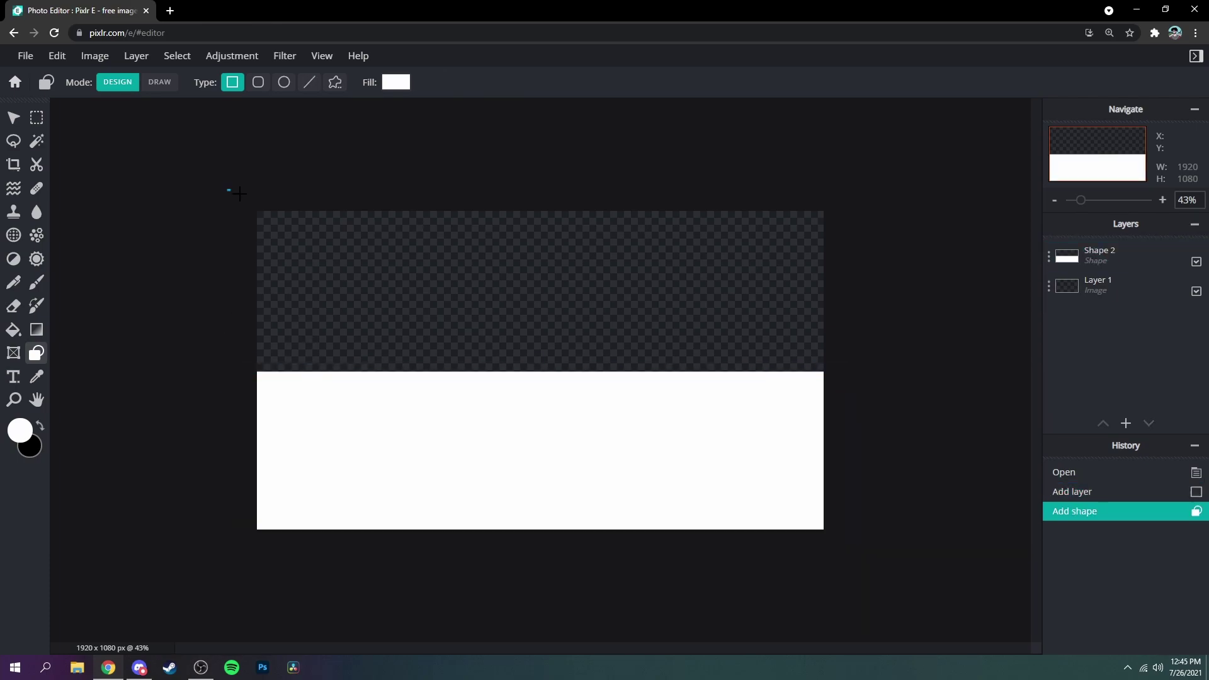
left_click_drag(240, 194, 856, 218)
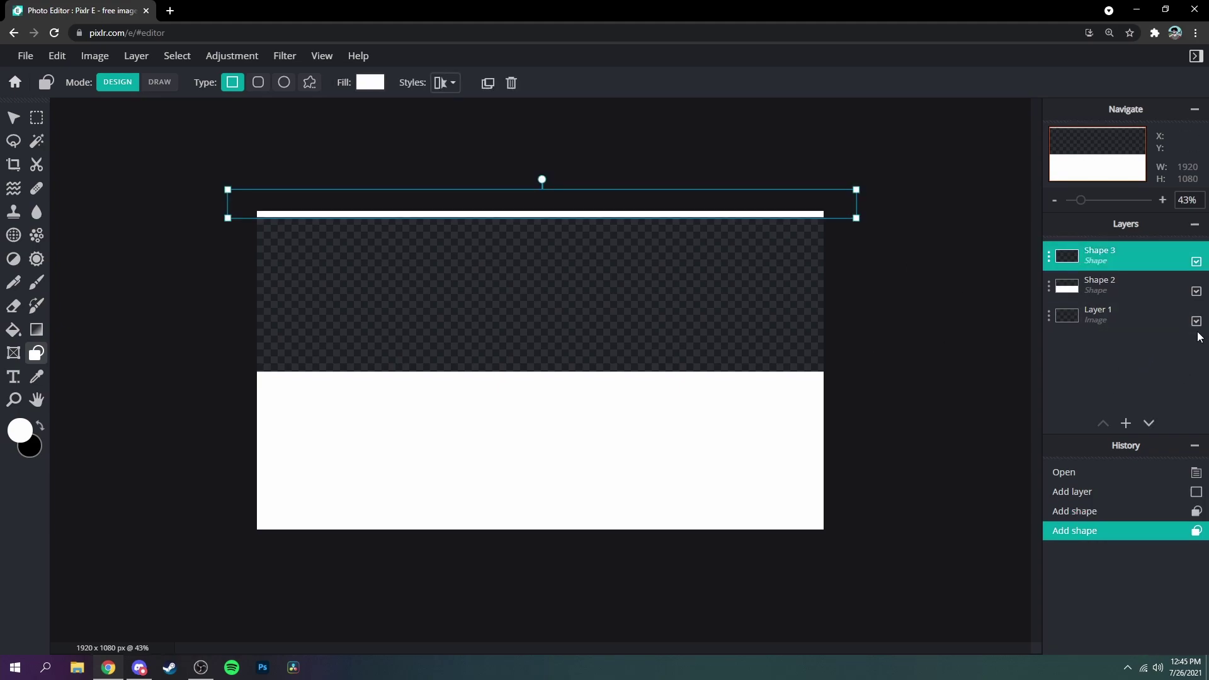
left_click(1113, 288)
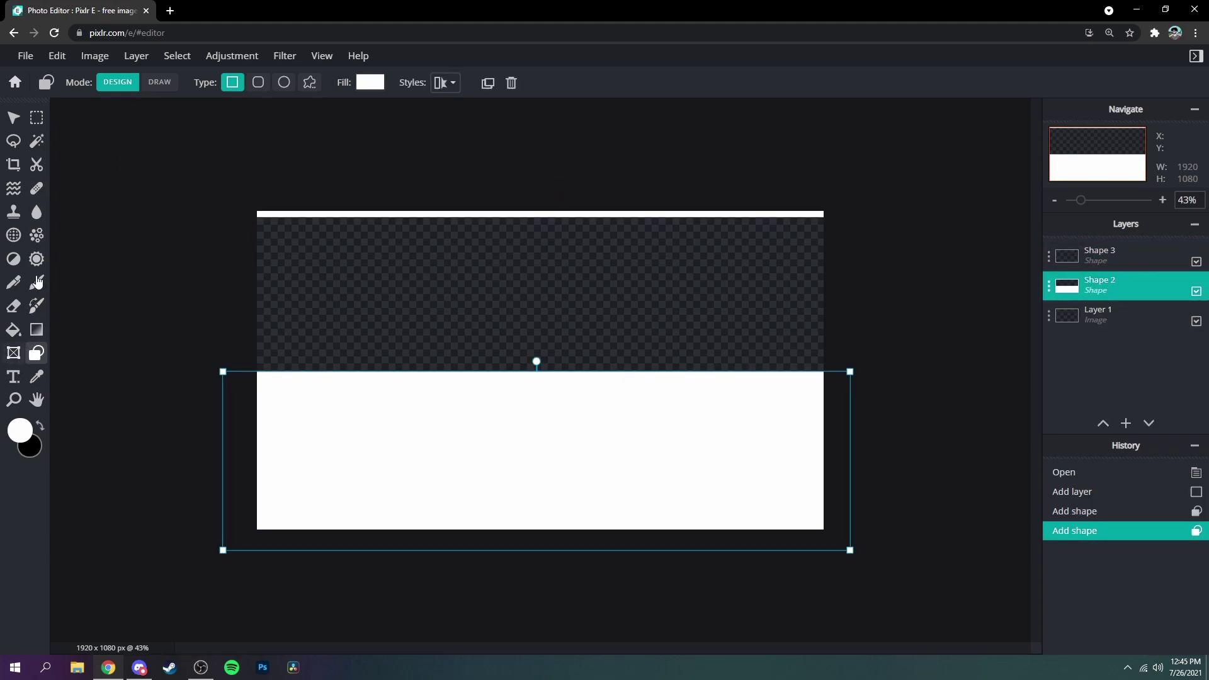
- Select the lower rectangle's pixels and rasterize the Shape 2 layer
left_click(13, 140)
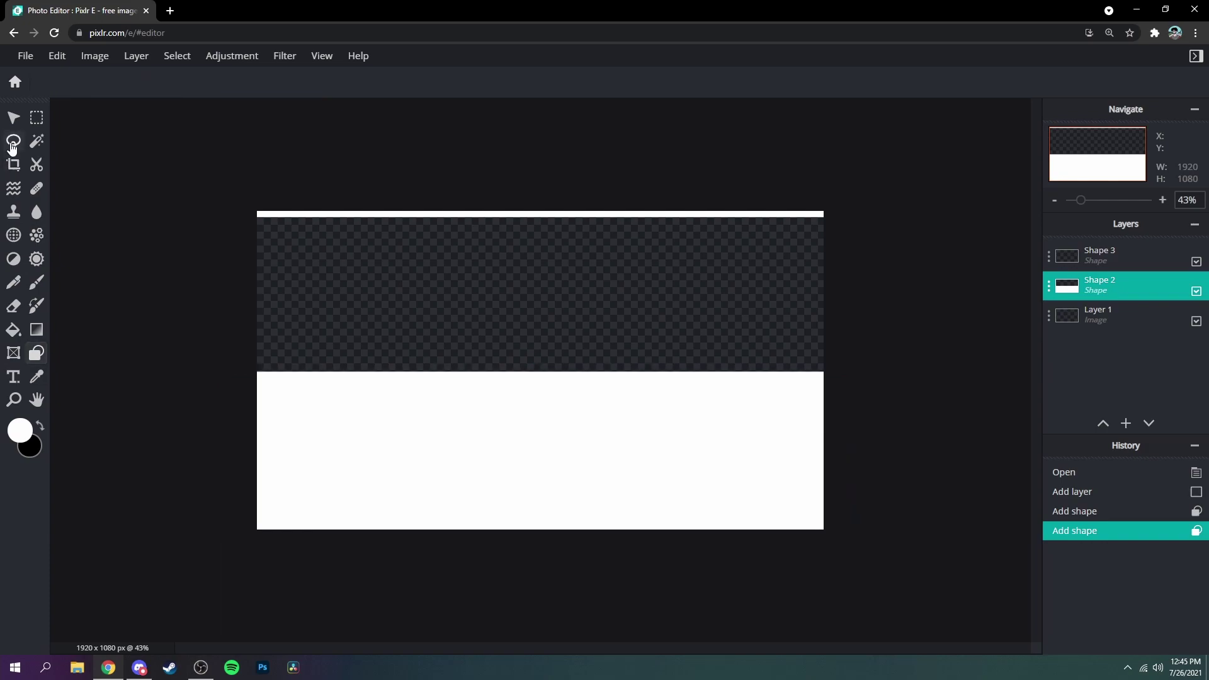
right_click(335, 214)
left_click(393, 243)
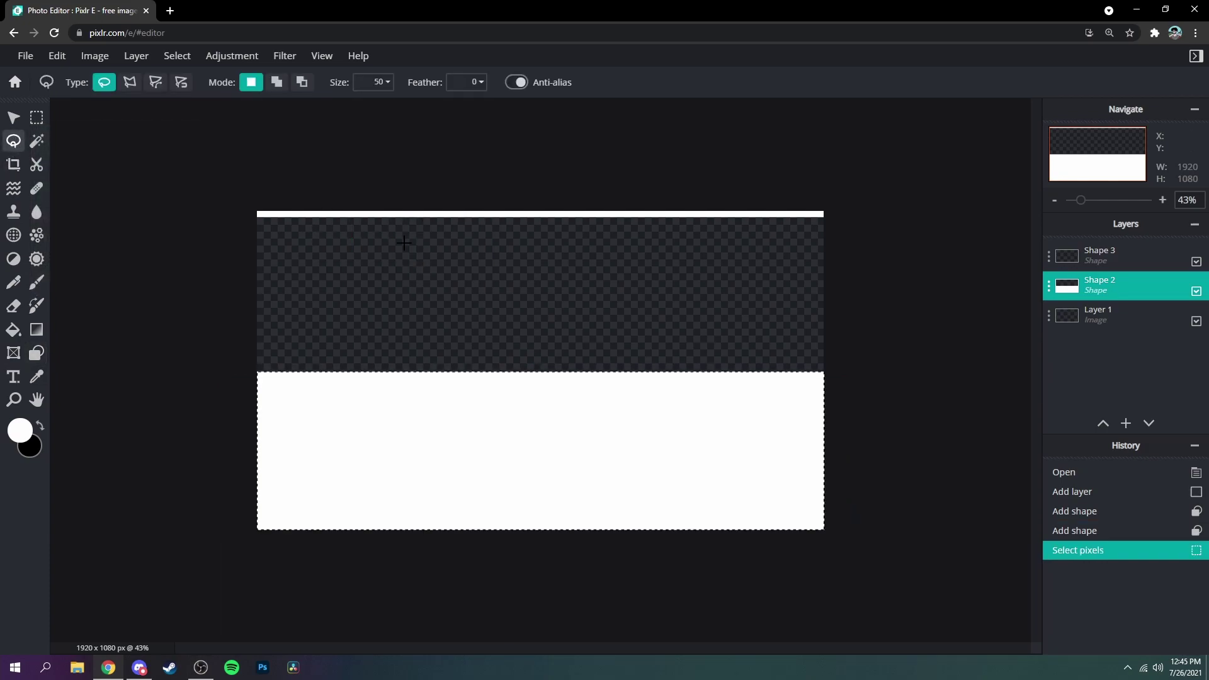
left_click(169, 57)
mouse_move(136, 56)
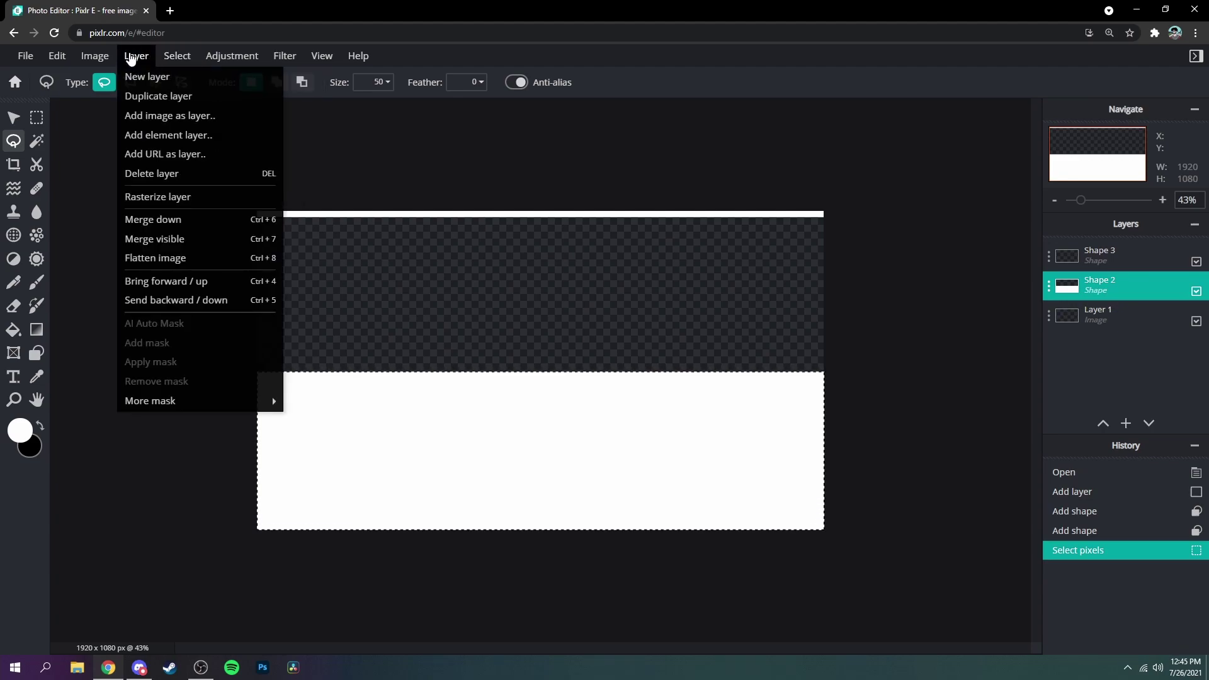
left_click(156, 196)
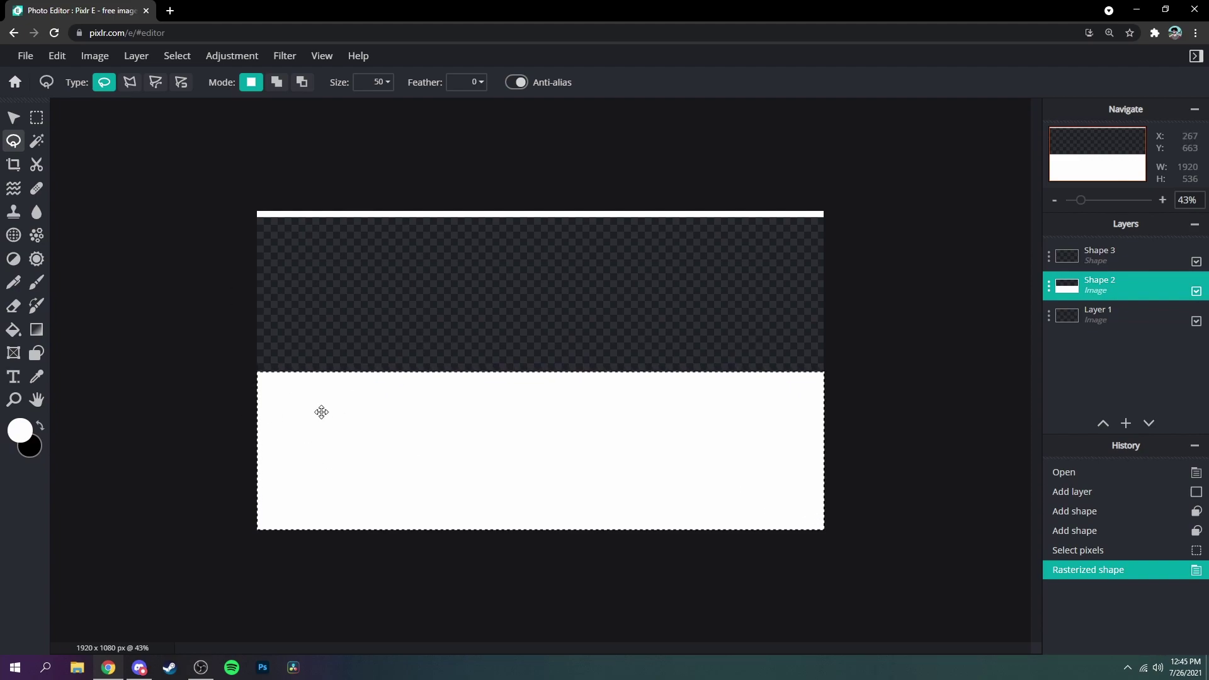
- Set the gradient's left stop to purple #8400FF
left_click(36, 329)
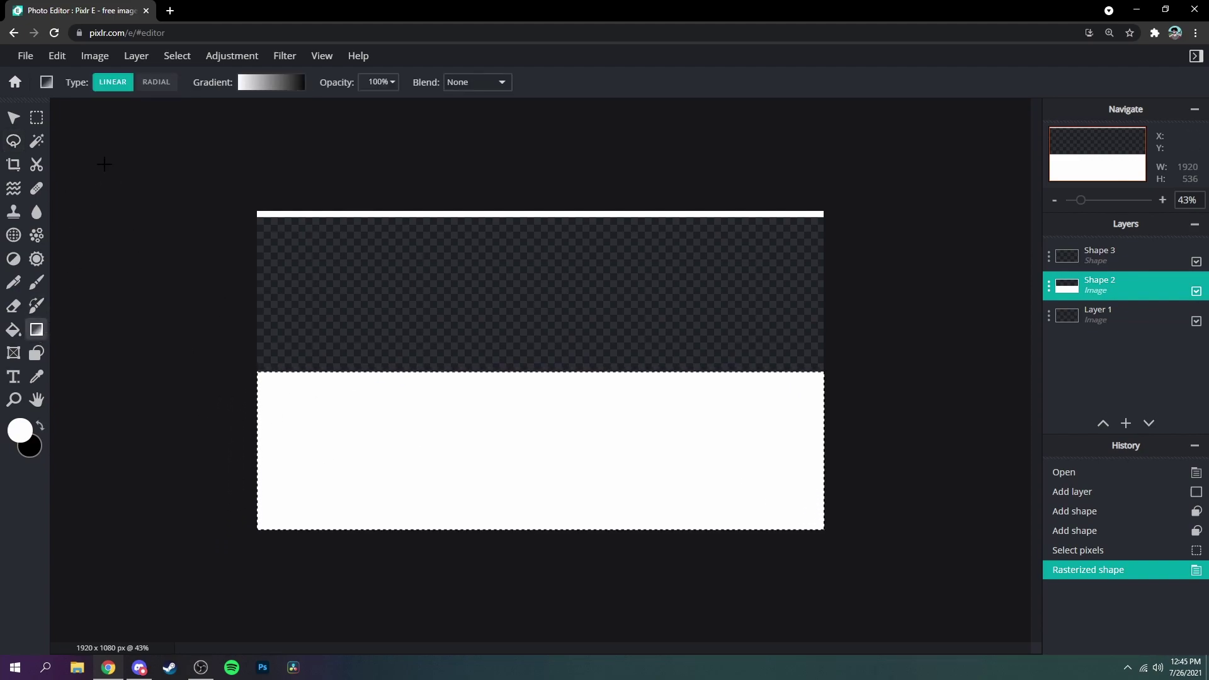
left_click(255, 86)
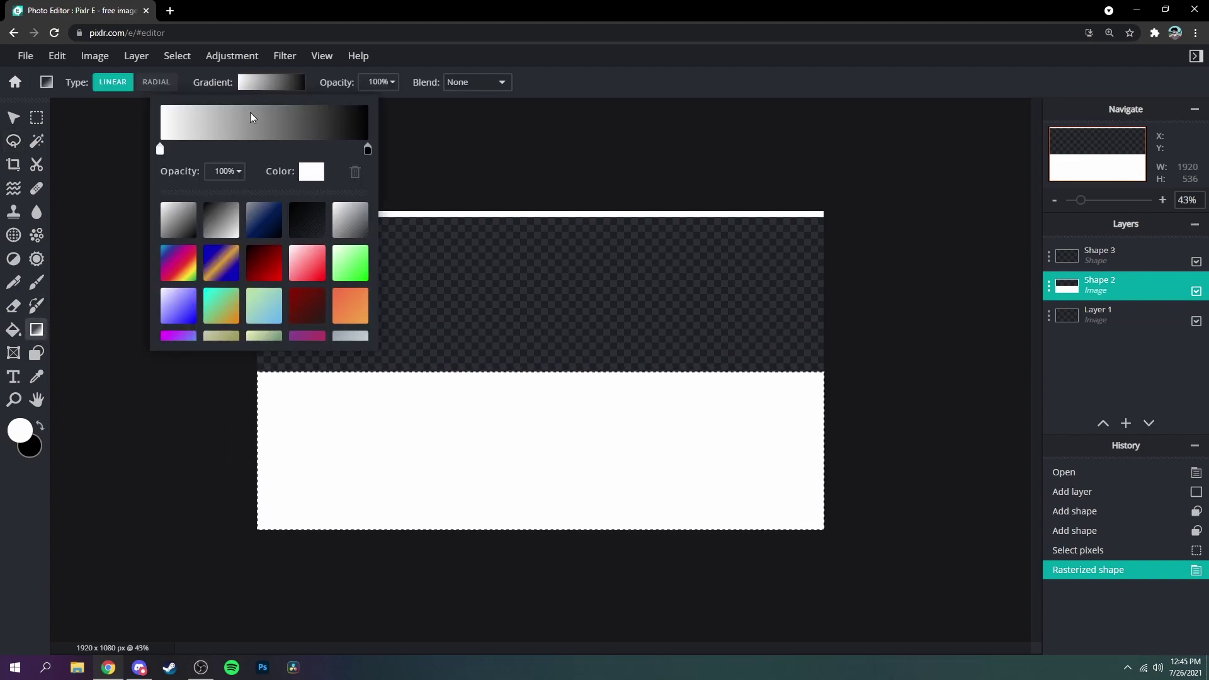
left_click(310, 171)
left_click(639, 304)
left_click(622, 260)
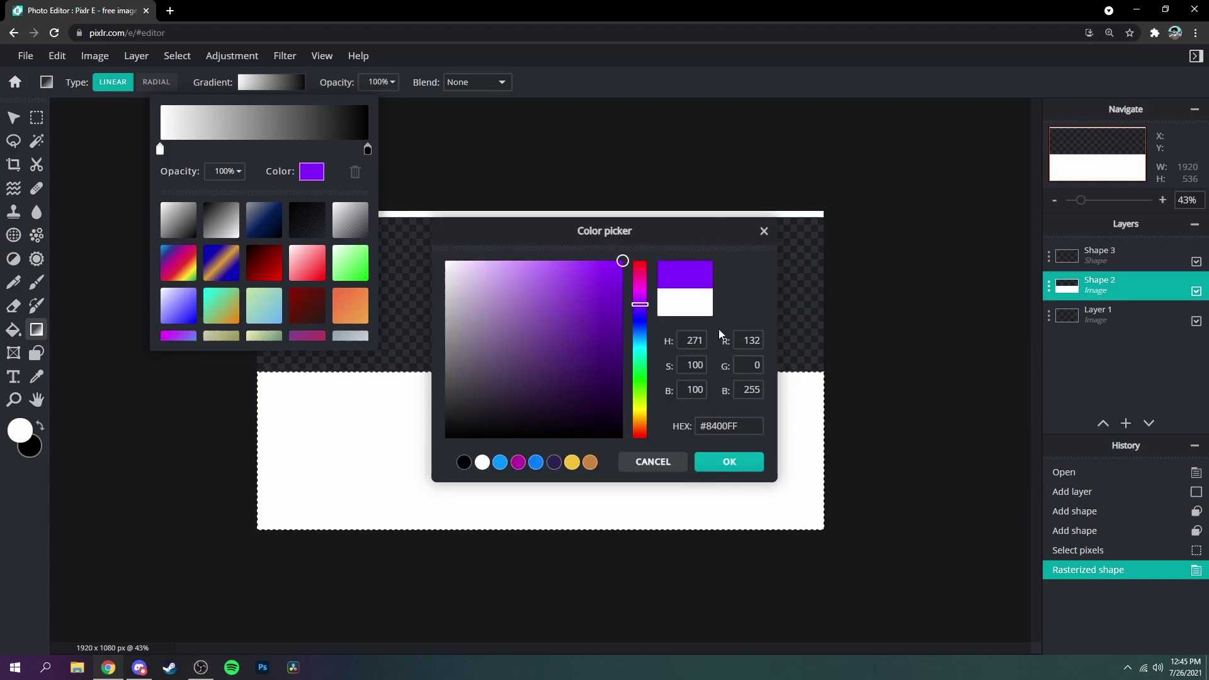
left_click(729, 461)
- Set the right stop to magenta #FF00E6 and drag the gradient across the lower rectangle
left_click(368, 150)
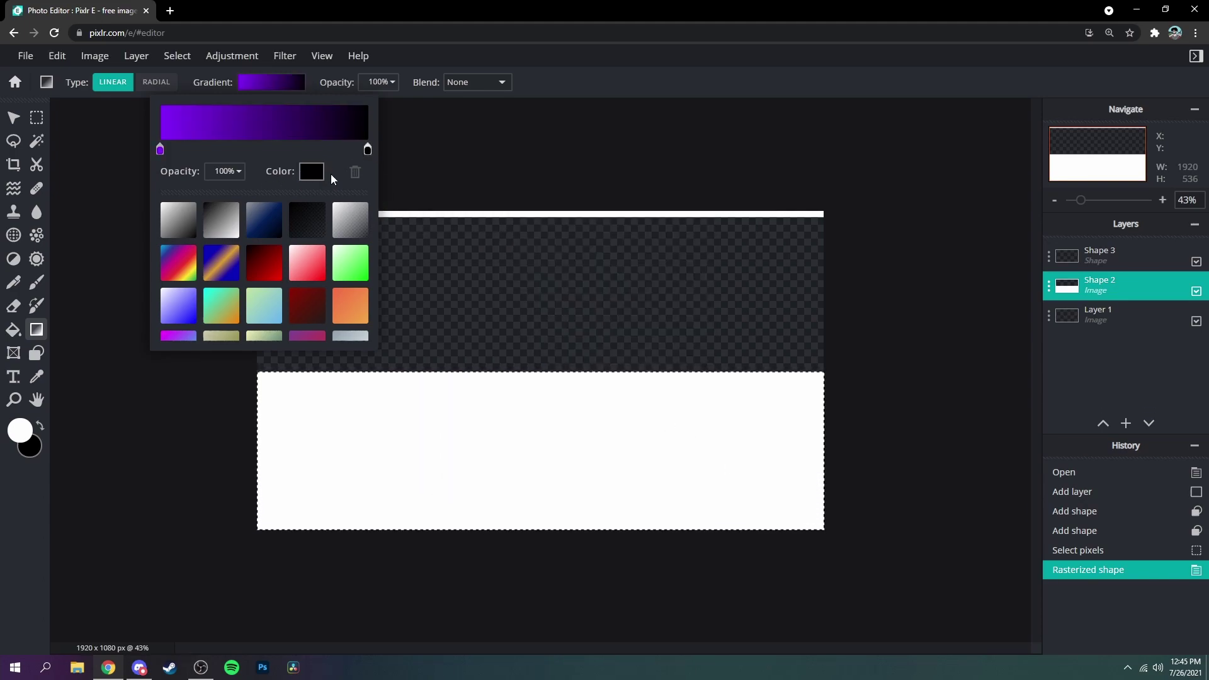
left_click(312, 171)
left_click(634, 290)
left_click(622, 261)
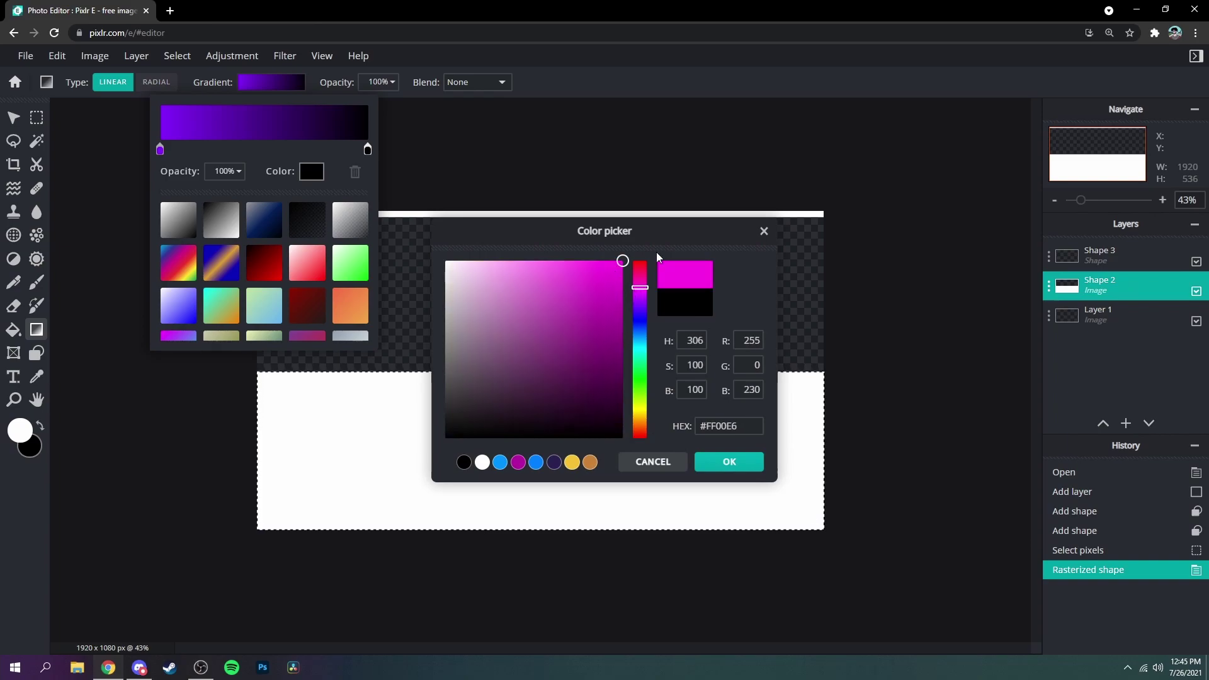
left_click(729, 461)
left_click(610, 301)
left_click_drag(170, 300, 758, 588)
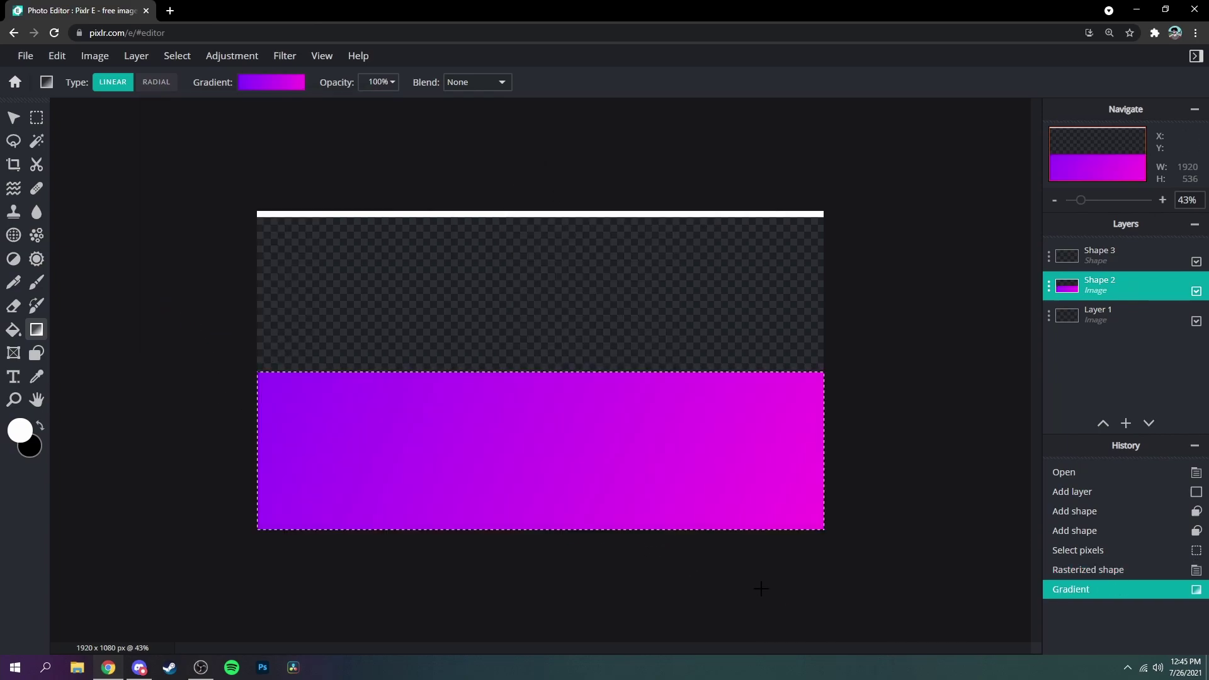
left_click(177, 55)
- Clear the selection, select the top strip's pixels, and rasterize the Shape 3 layer
left_click(216, 113)
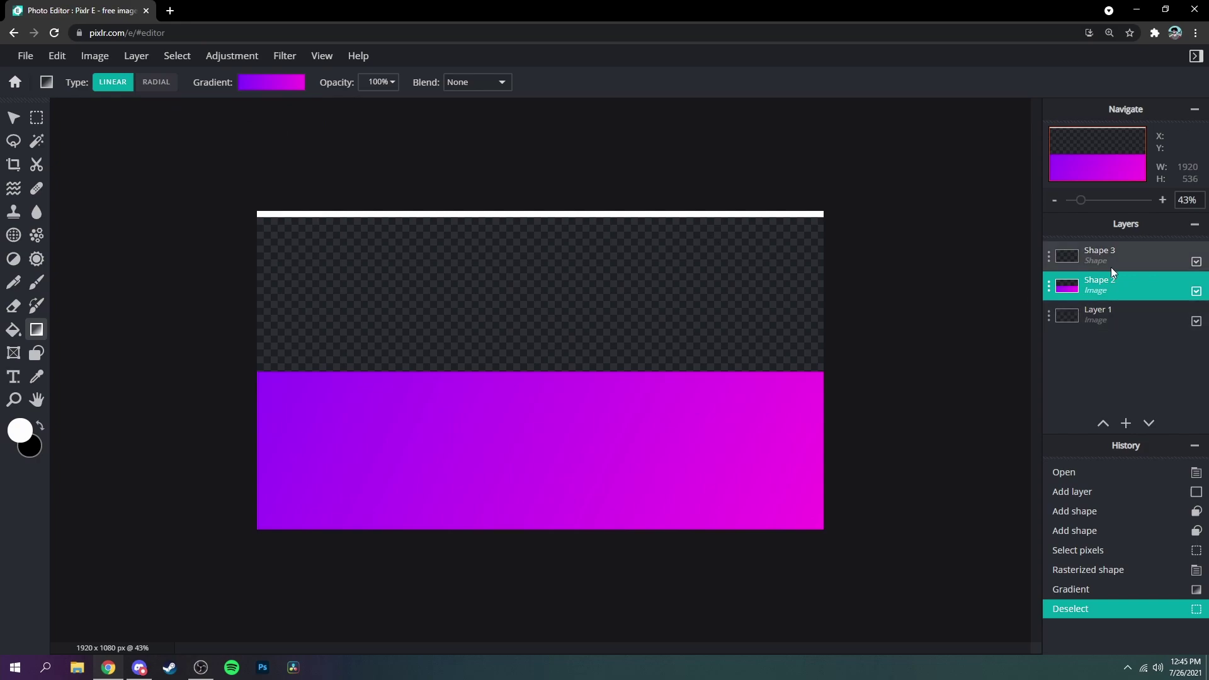
left_click(1108, 257)
left_click(20, 140)
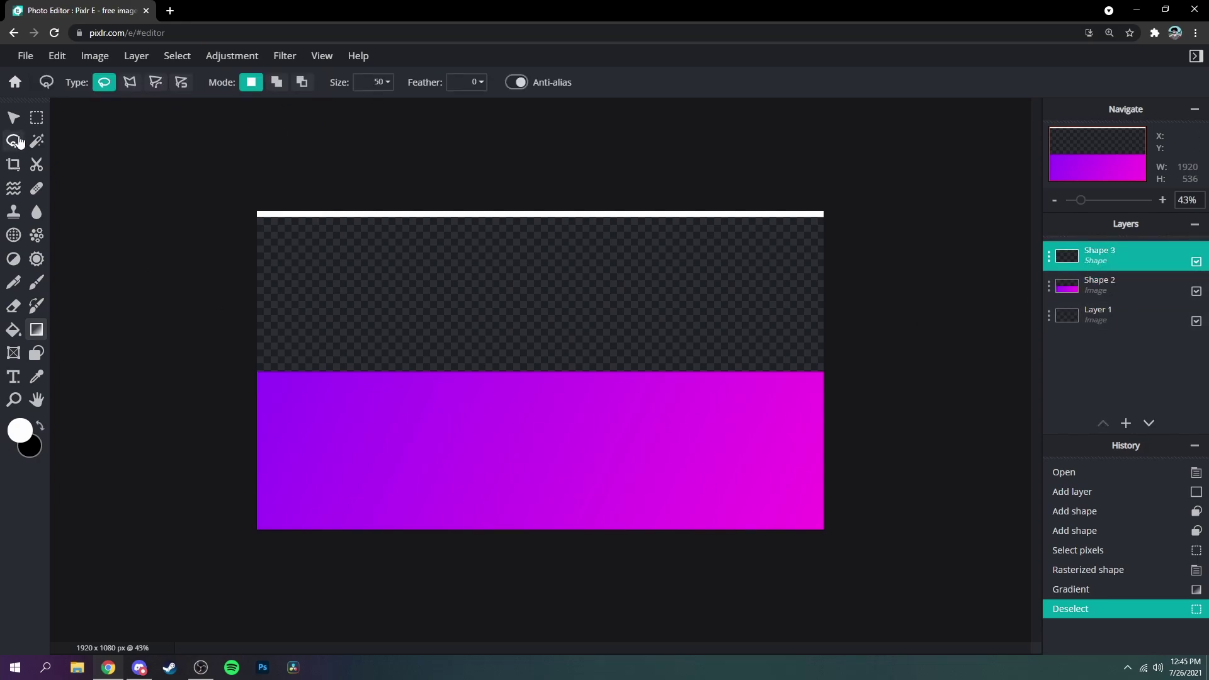
right_click(358, 215)
left_click(386, 249)
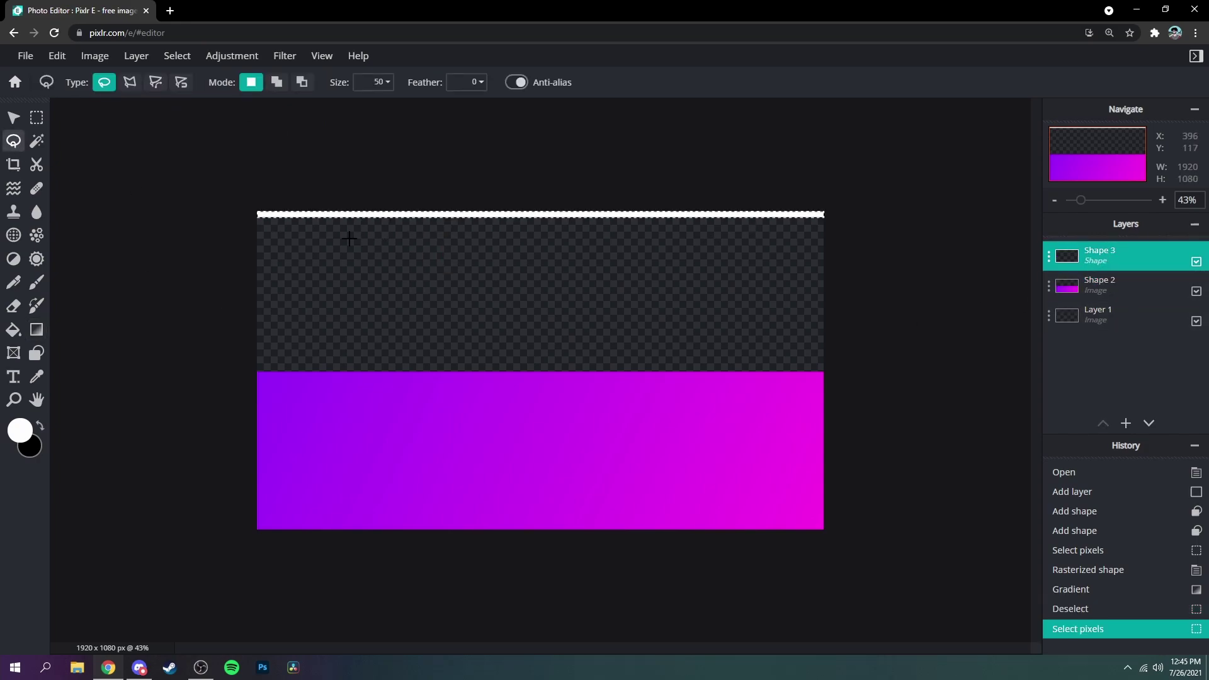
left_click(136, 57)
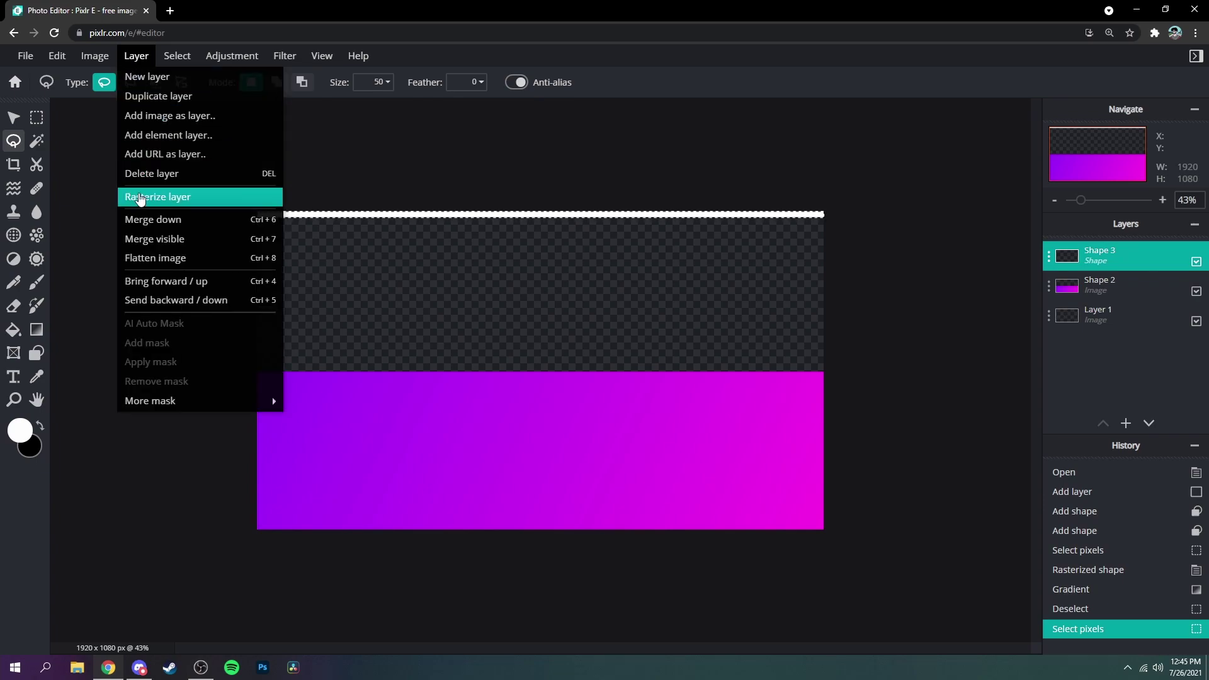
left_click(142, 197)
- Set the gradient's left stop to purple #C300FF
left_click(36, 329)
left_click(271, 82)
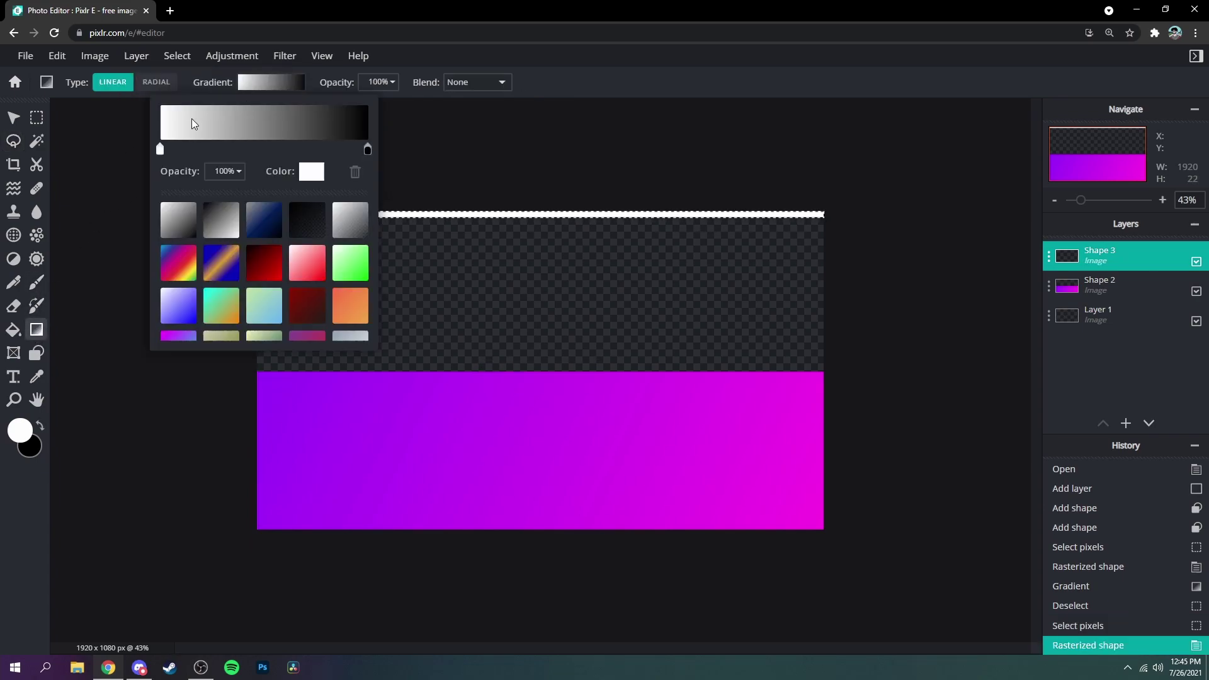
left_click(311, 171)
left_click(639, 295)
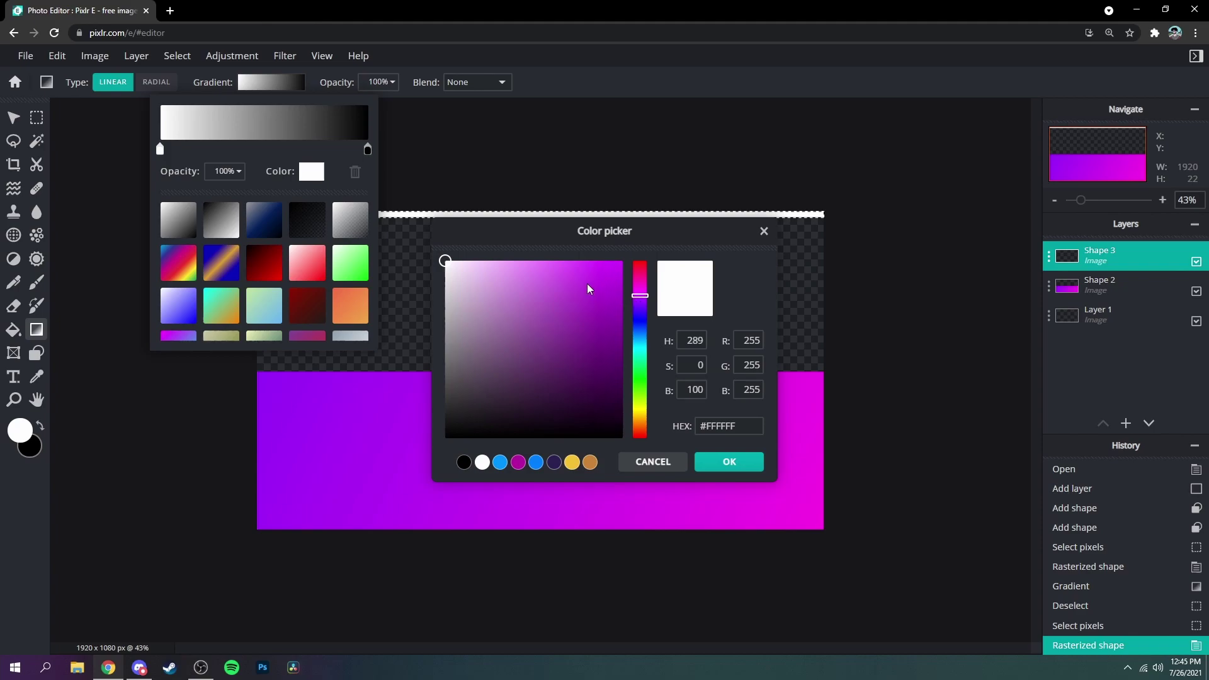
left_click(622, 260)
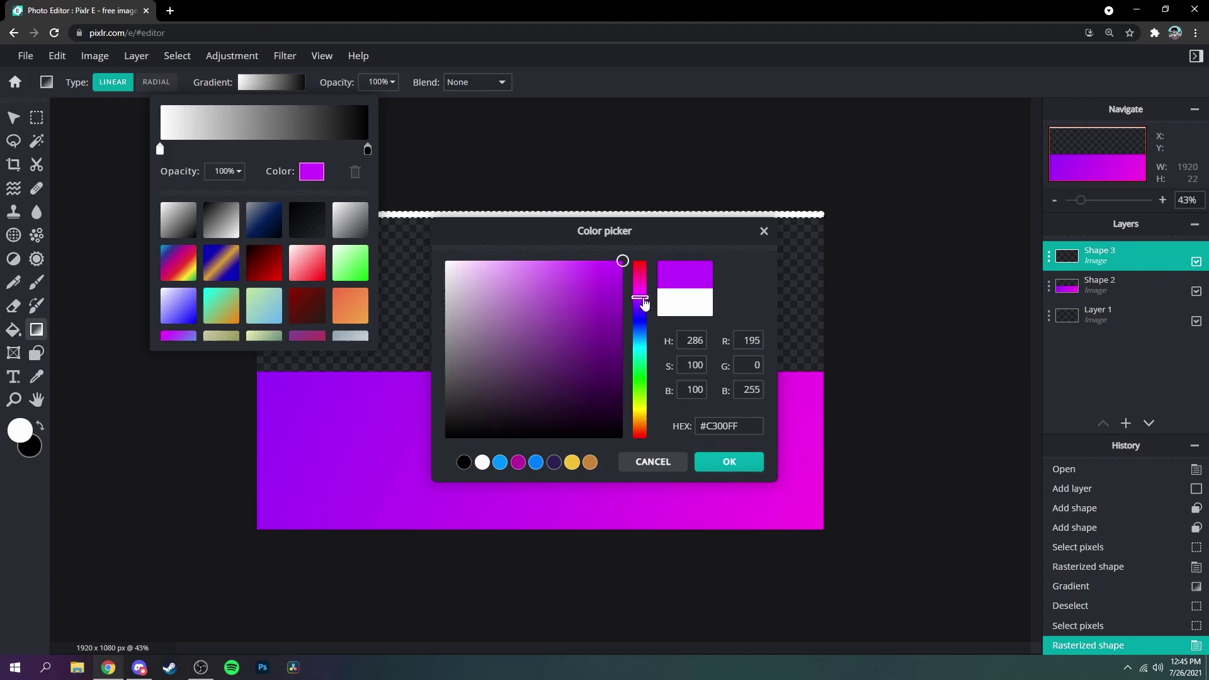
left_click(717, 457)
- Set the right stop to magenta #FF00BB, apply the gradient across the strip, and deselect
left_click(368, 151)
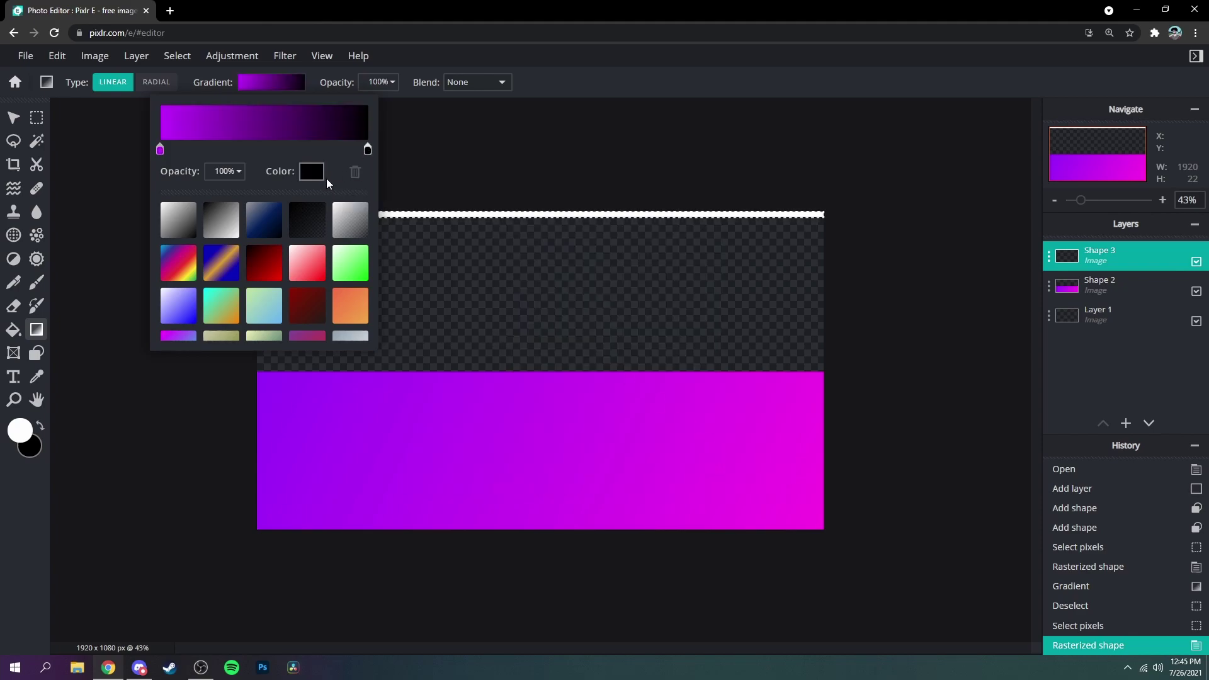
left_click(312, 171)
left_click_drag(637, 290, 639, 270)
left_click_drag(614, 271, 671, 239)
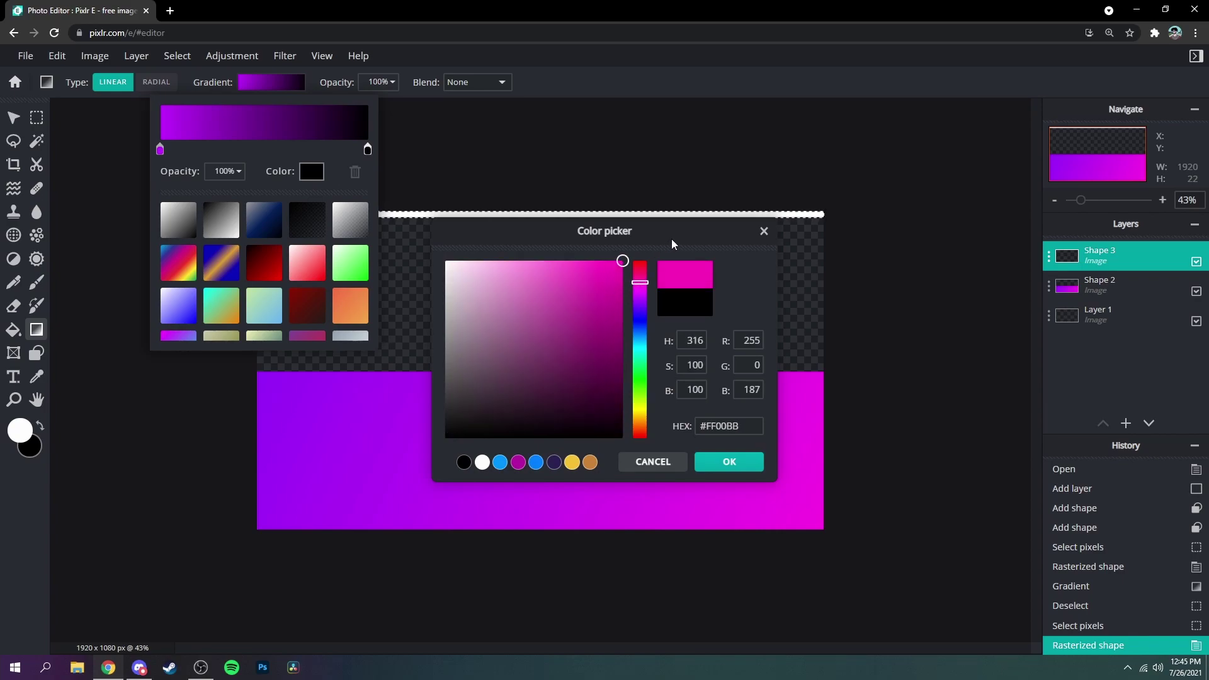
left_click(731, 466)
left_click(710, 181)
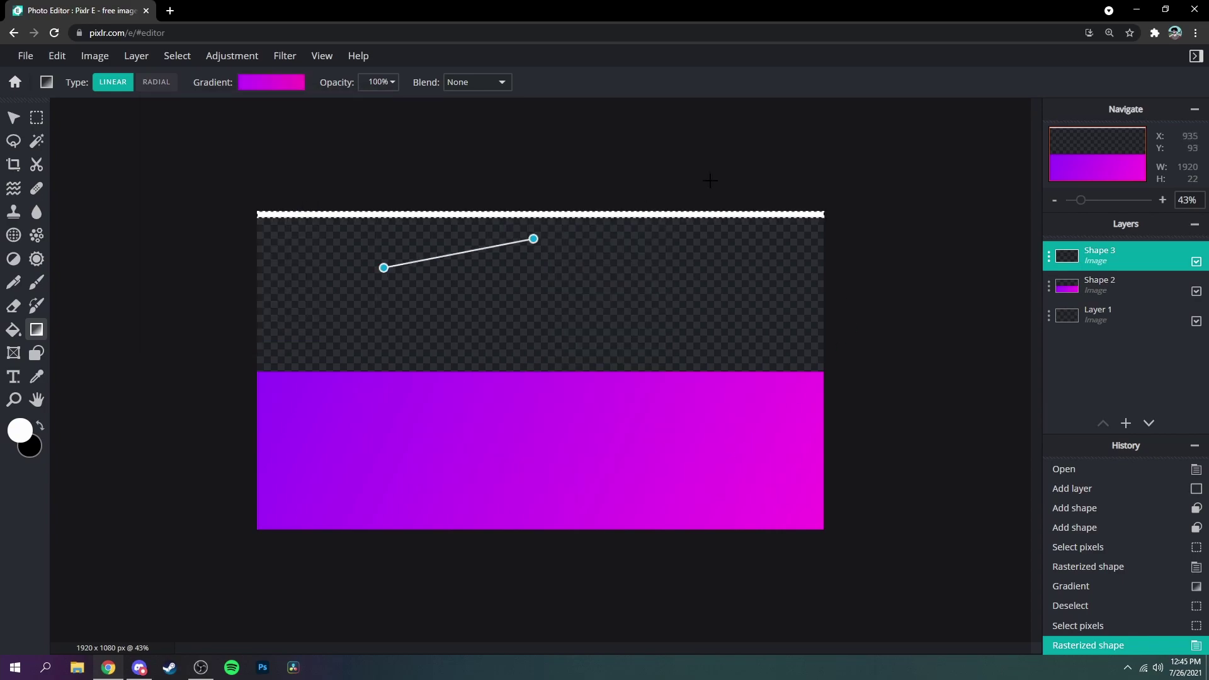
left_click(177, 55)
left_click(205, 117)
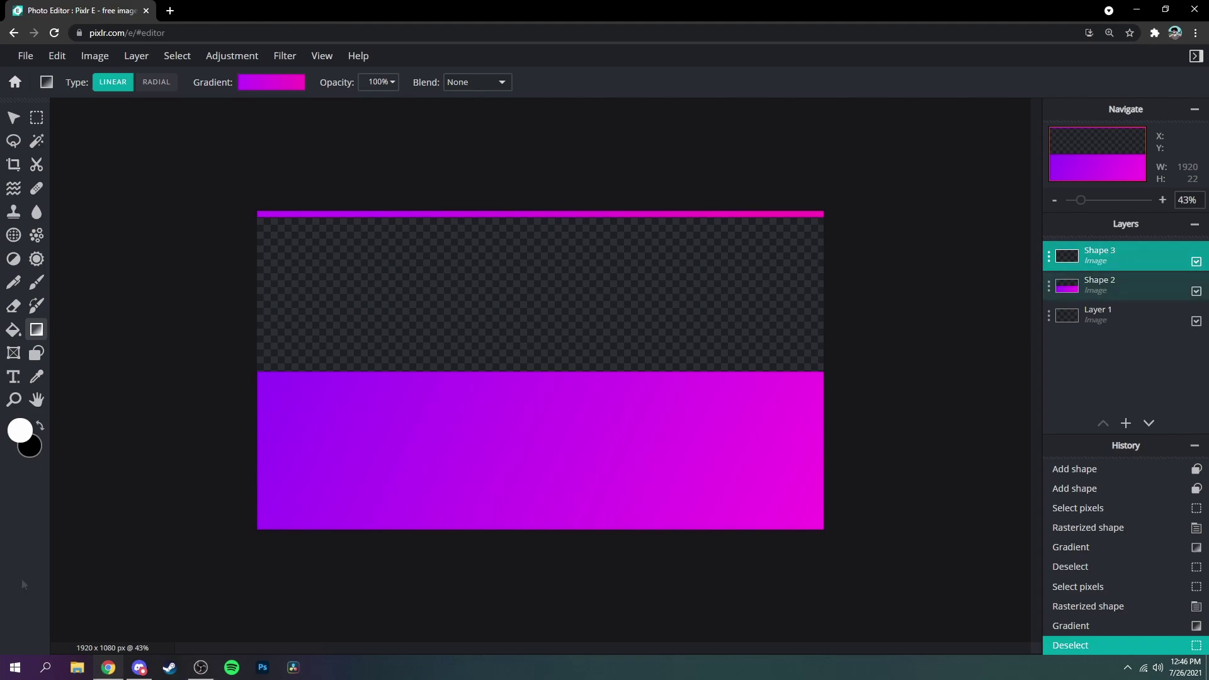
- Add an empty layer above the Shape 2 gradient layer
left_click(1100, 285)
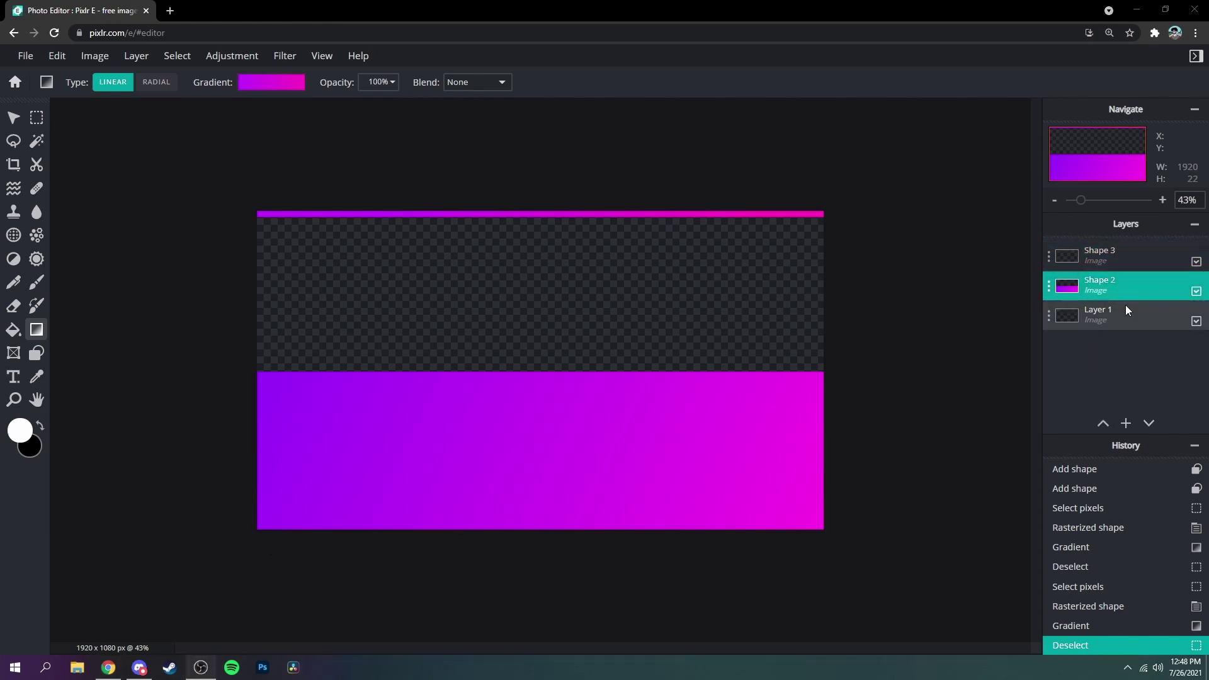
left_click(1126, 423)
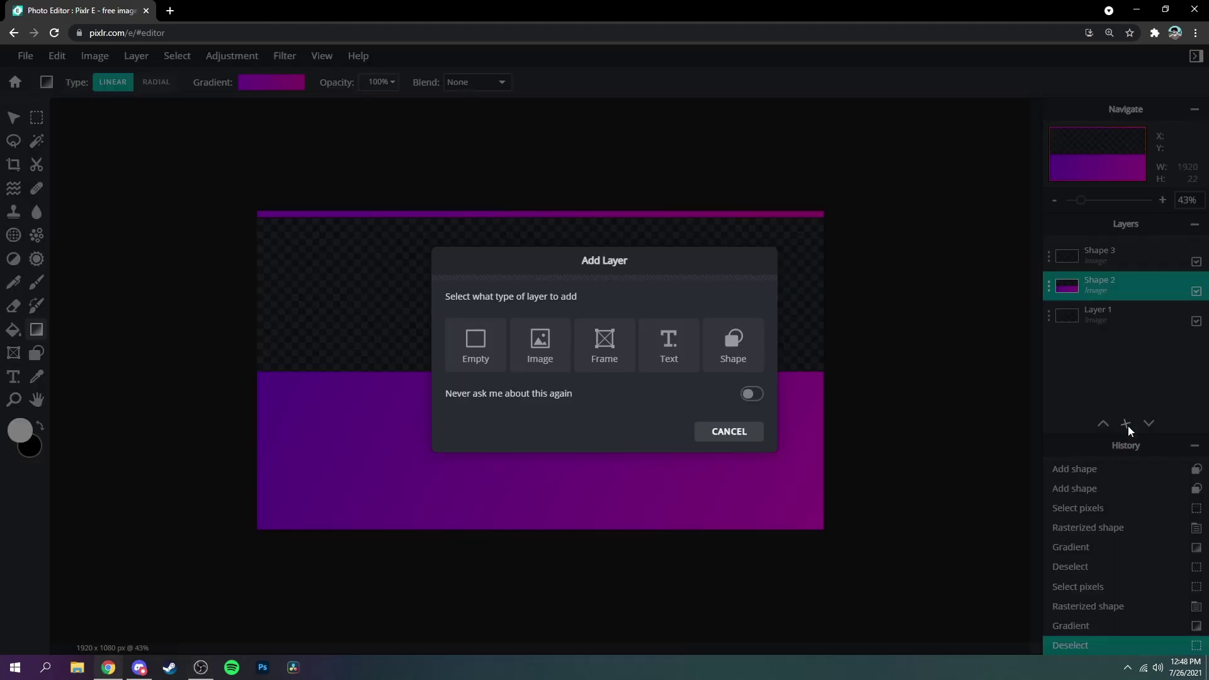
left_click(494, 362)
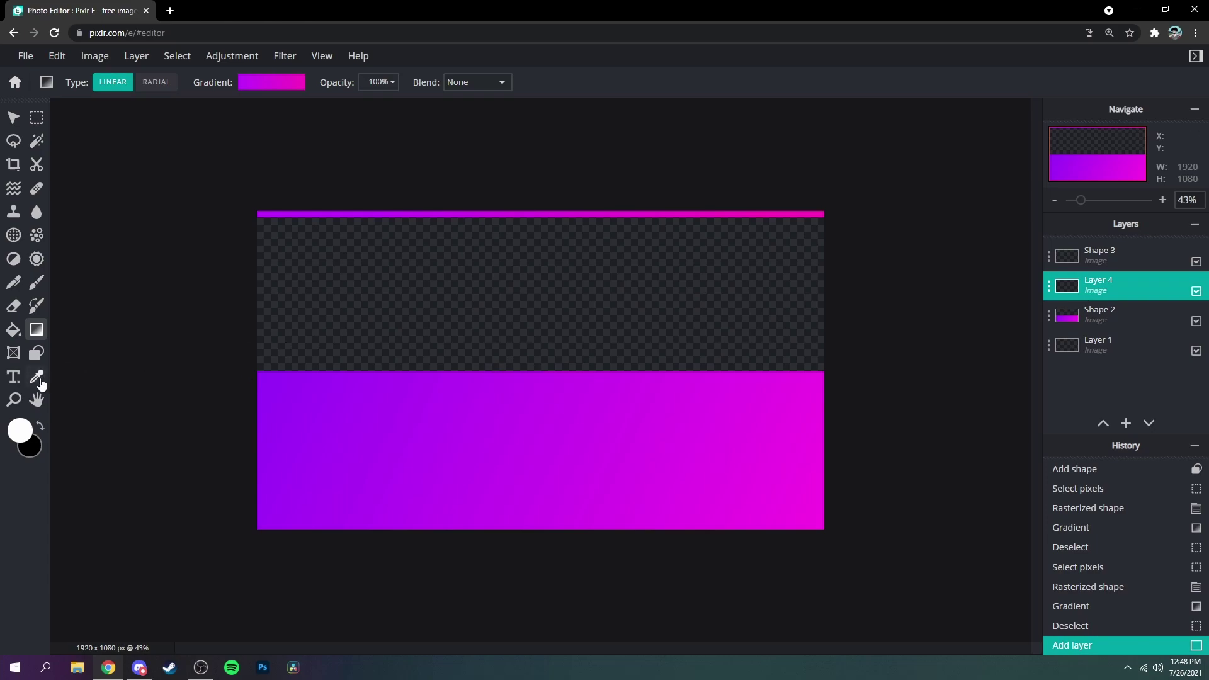
- Draw a black rectangle over the canvas's upper area and move it below the gradient layers
left_click(35, 362)
left_click(396, 82)
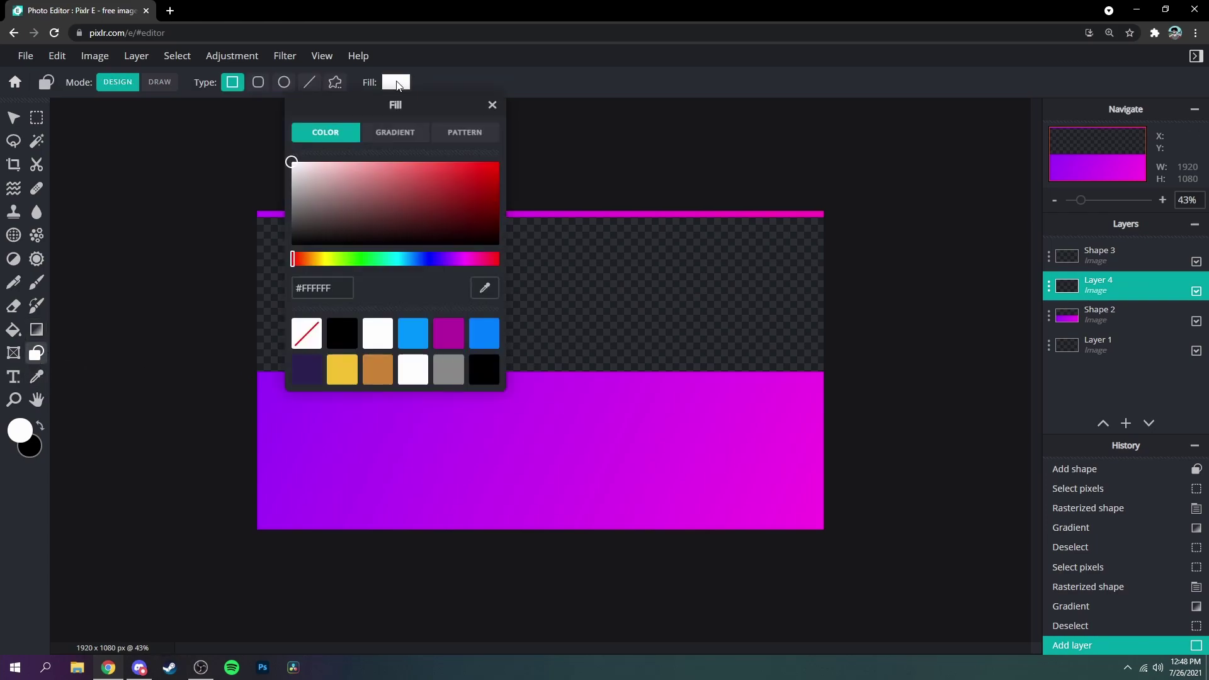
left_click(497, 243)
left_click(492, 105)
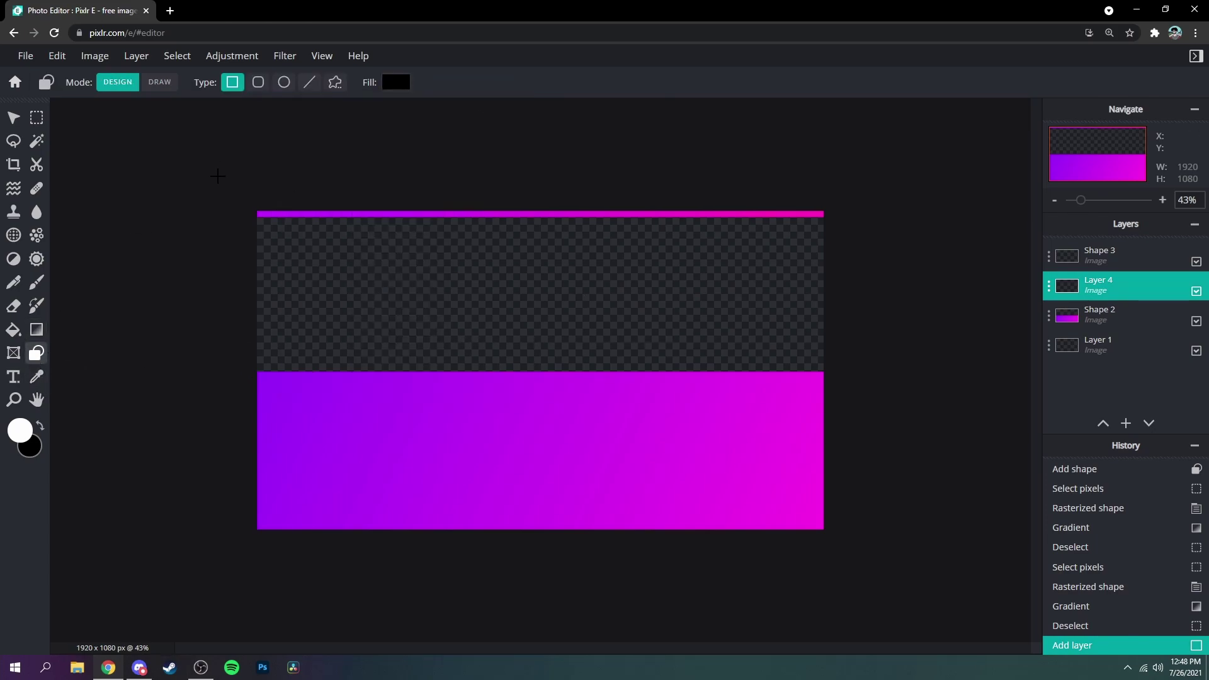
left_click_drag(212, 189, 963, 391)
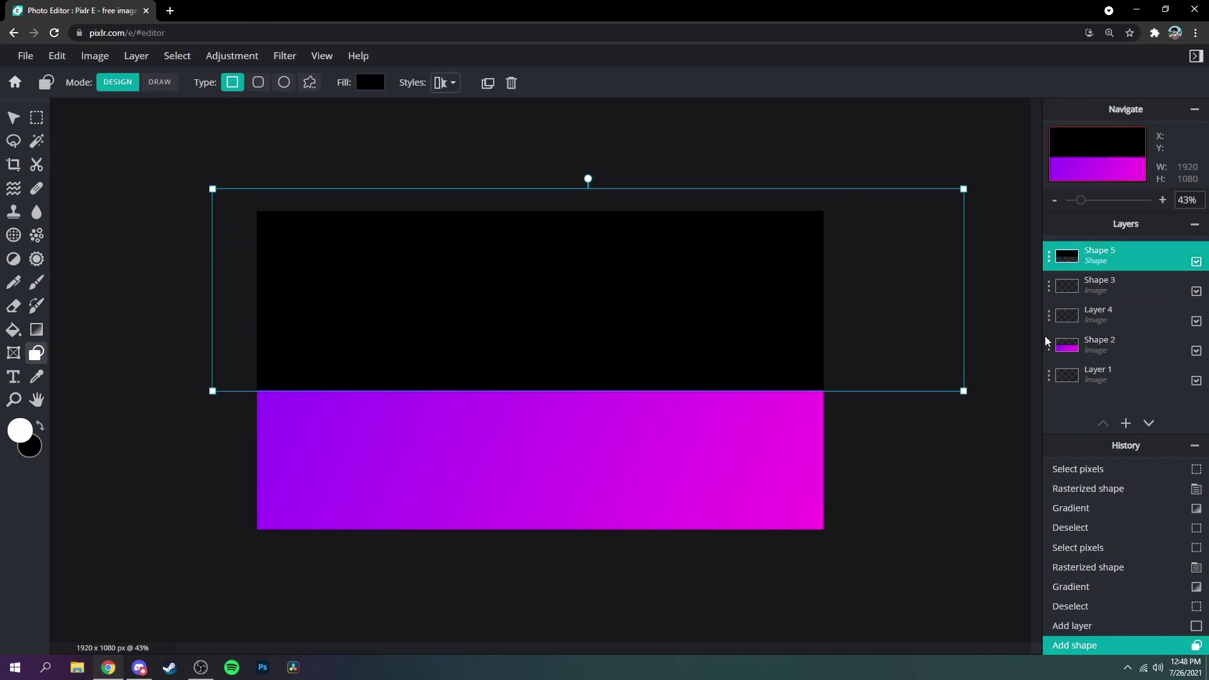
left_click_drag(1088, 257, 1079, 358)
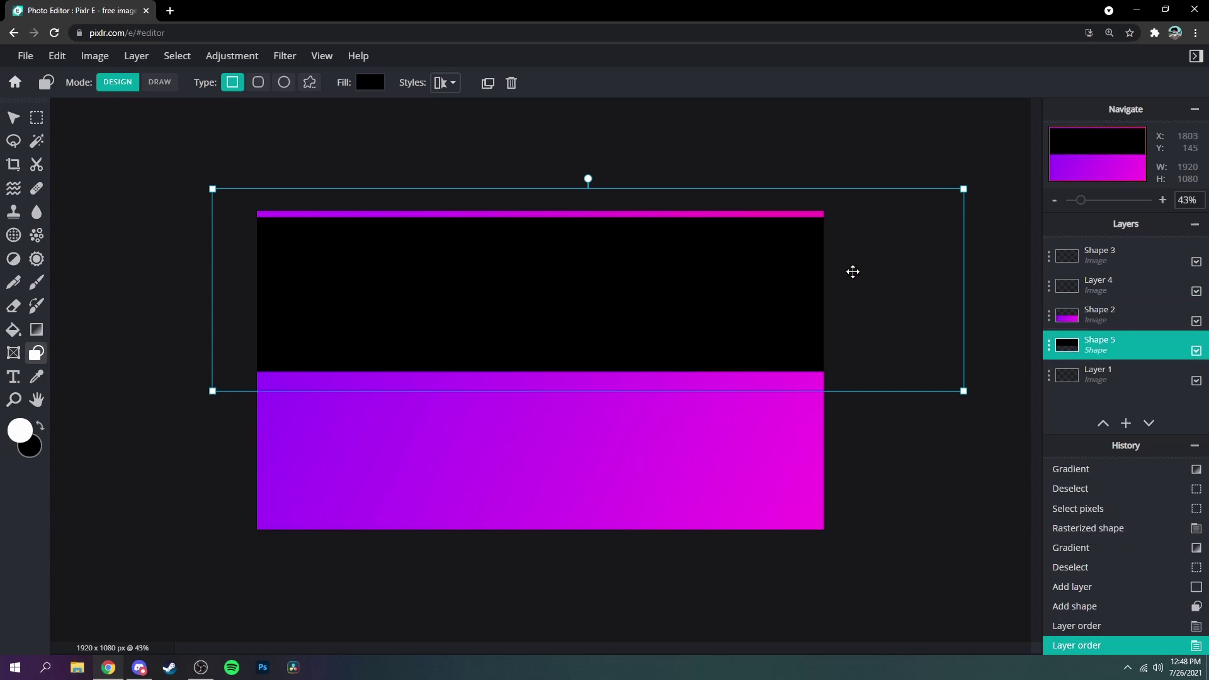
- Delete the empty Layer 4
left_click(1099, 284)
key("Delete")
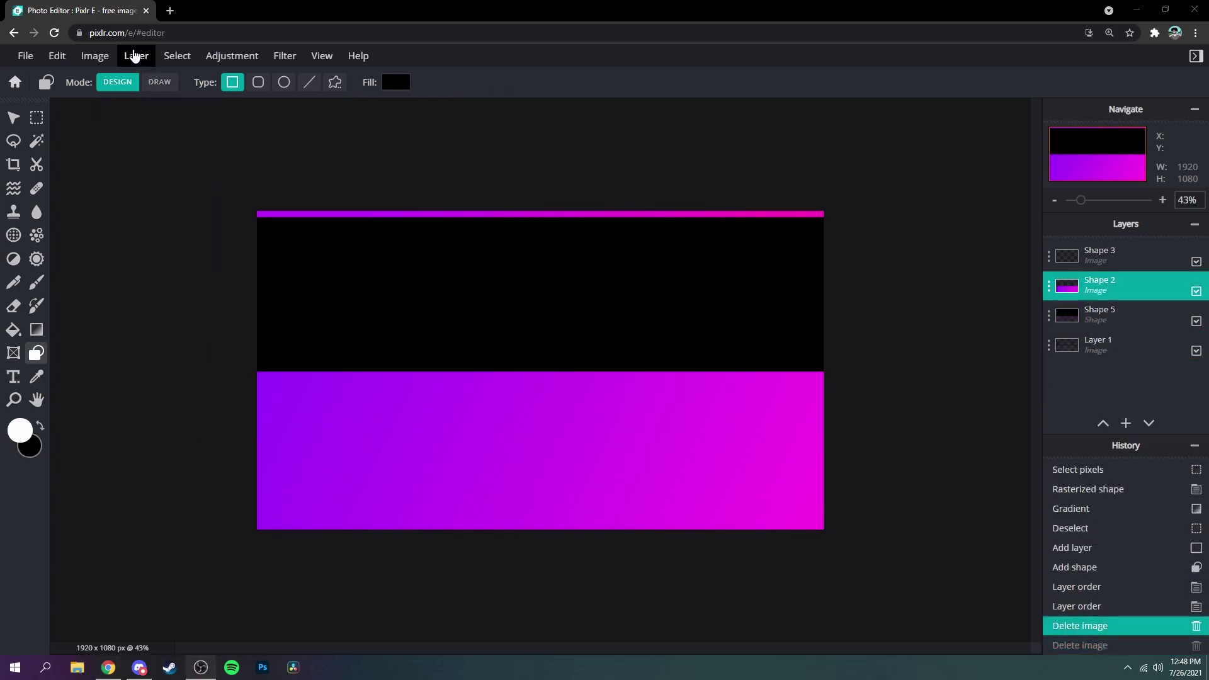
left_click(135, 56)
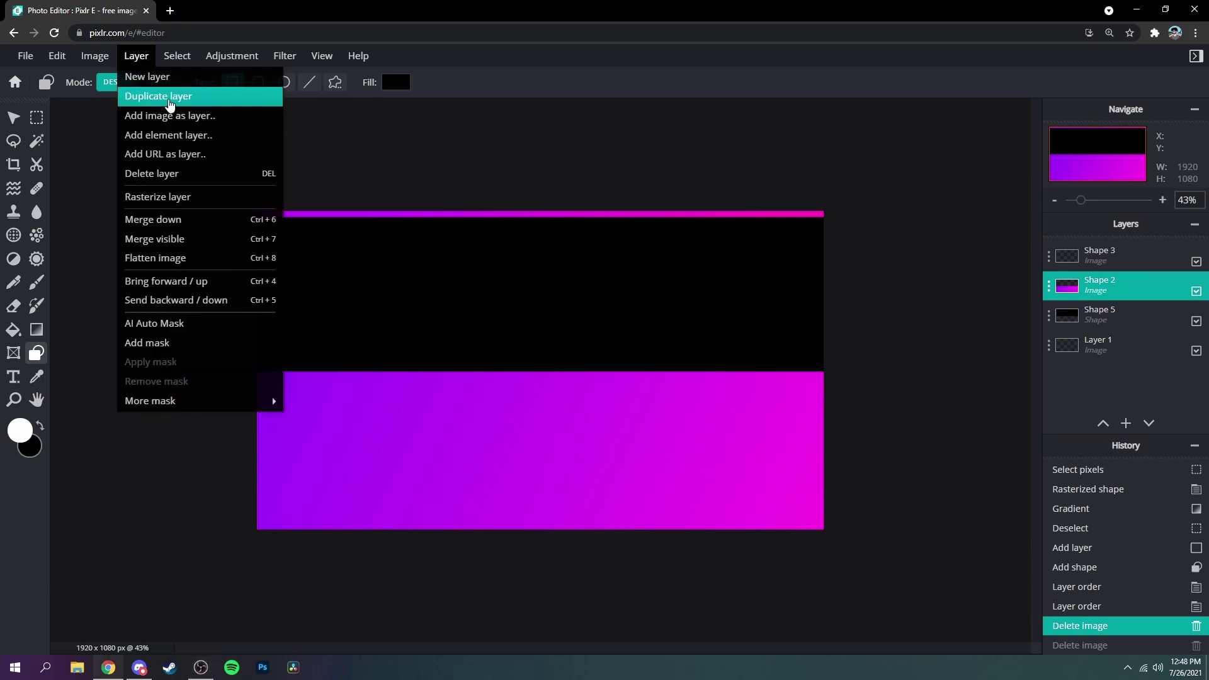
- Add the topography-pattern-1 image as a new layer
left_click(169, 116)
scroll(349, 162, "down", 3)
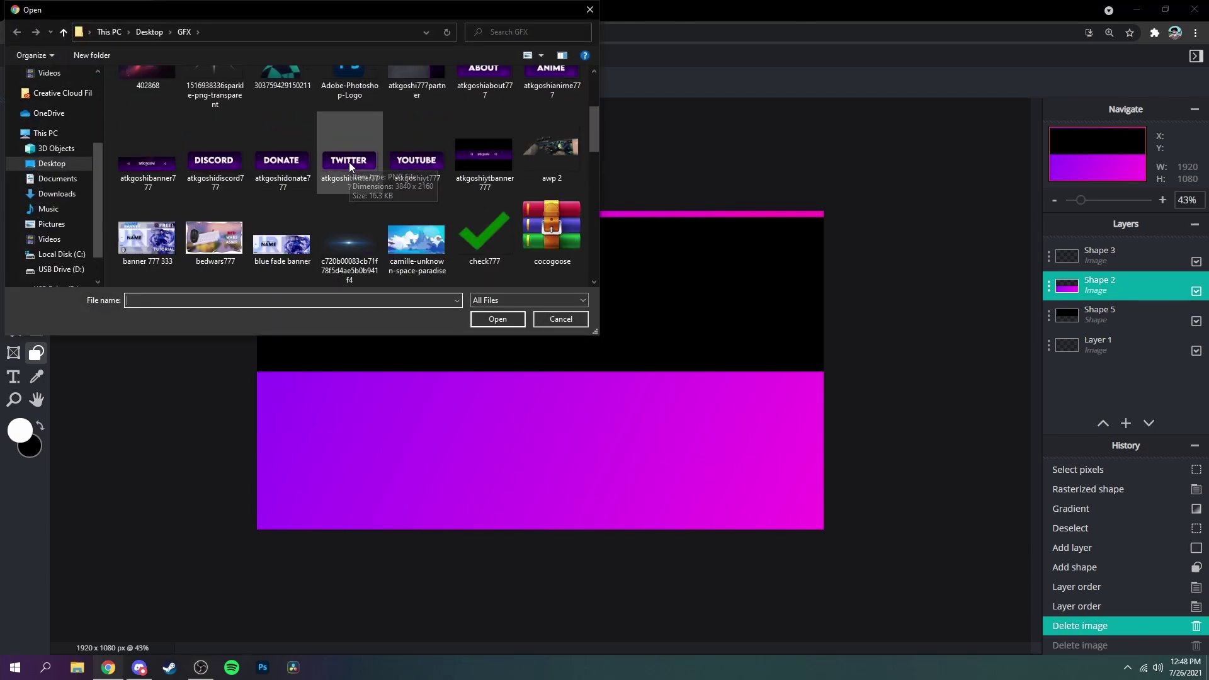
scroll(465, 277, "down", 8)
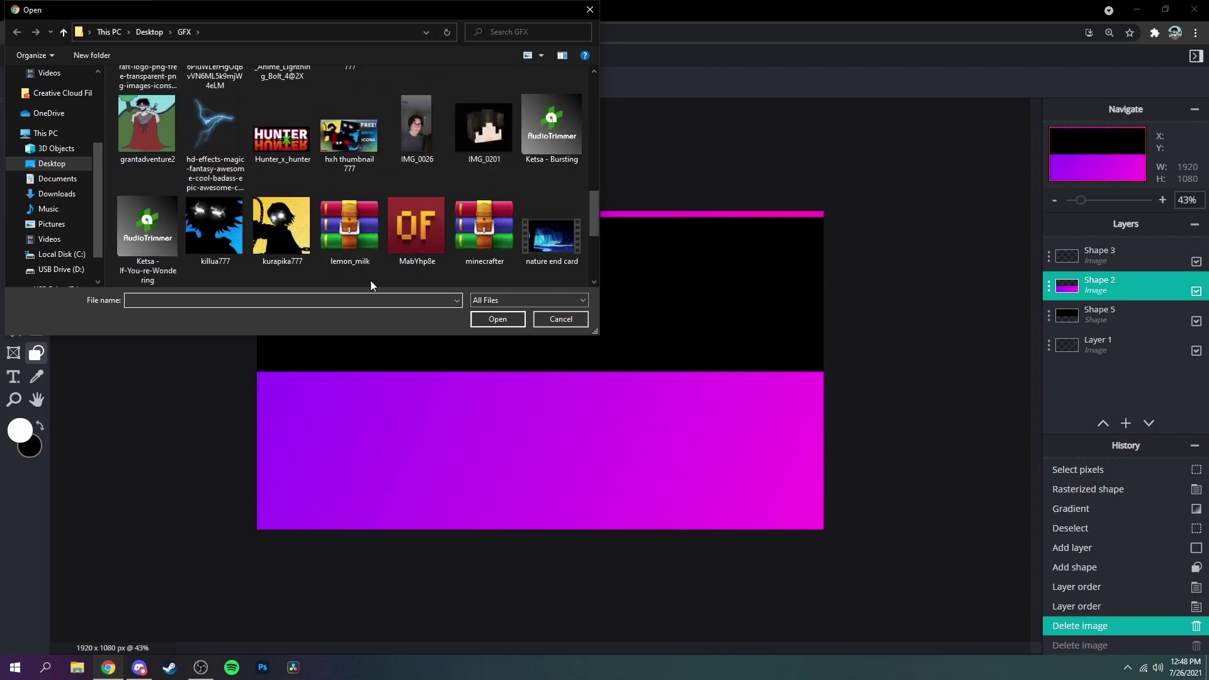
left_click(471, 183)
left_click(497, 318)
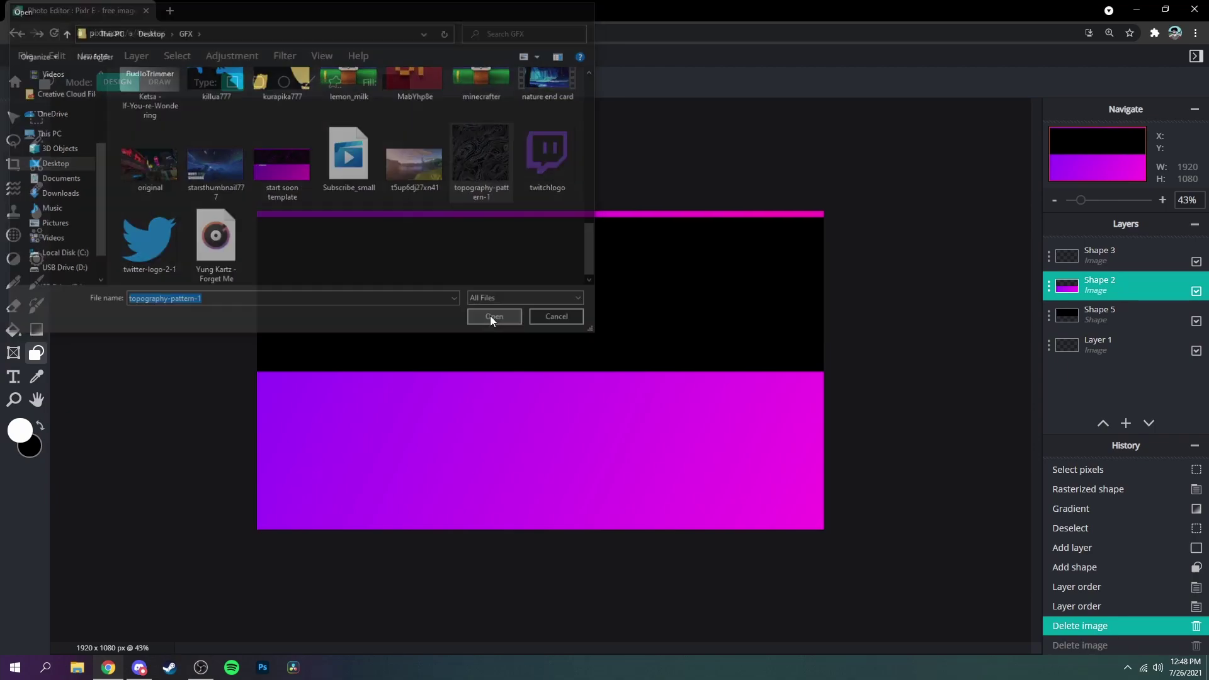
- Enlarge and reposition the topography pattern to about 2036×2036 so it covers the canvas
left_click(13, 117)
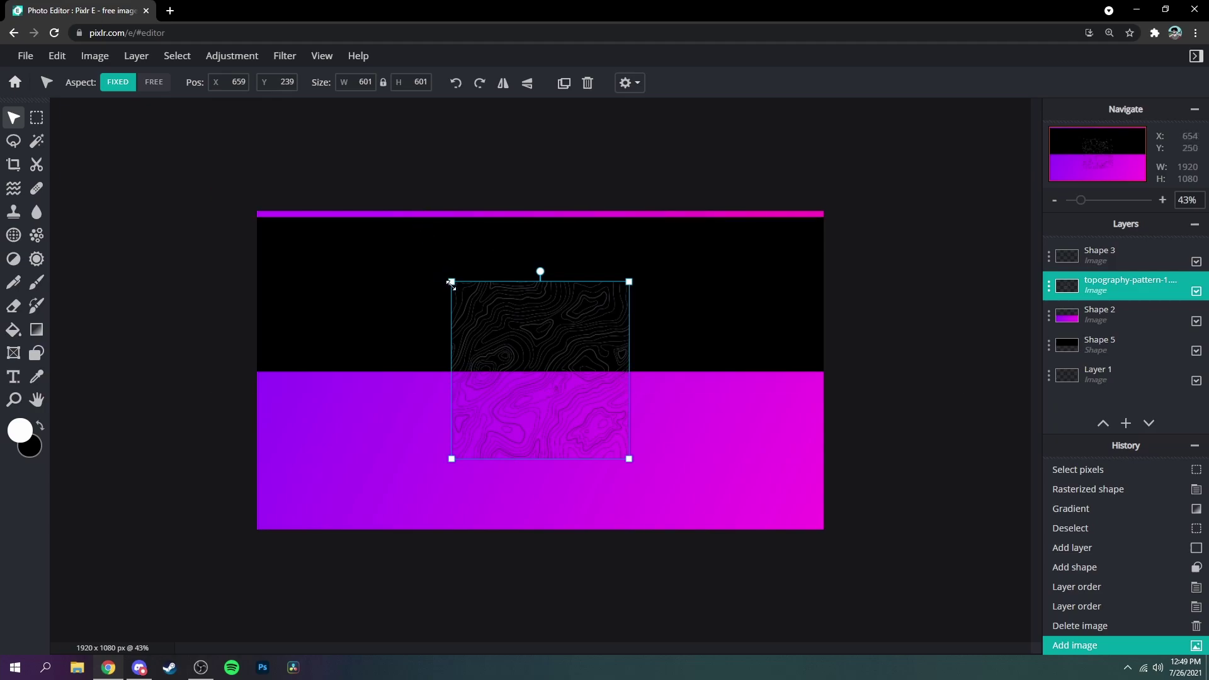
left_click_drag(451, 281, 162, 209)
scroll(637, 300, "down", 3)
left_click_drag(510, 213, 550, 162)
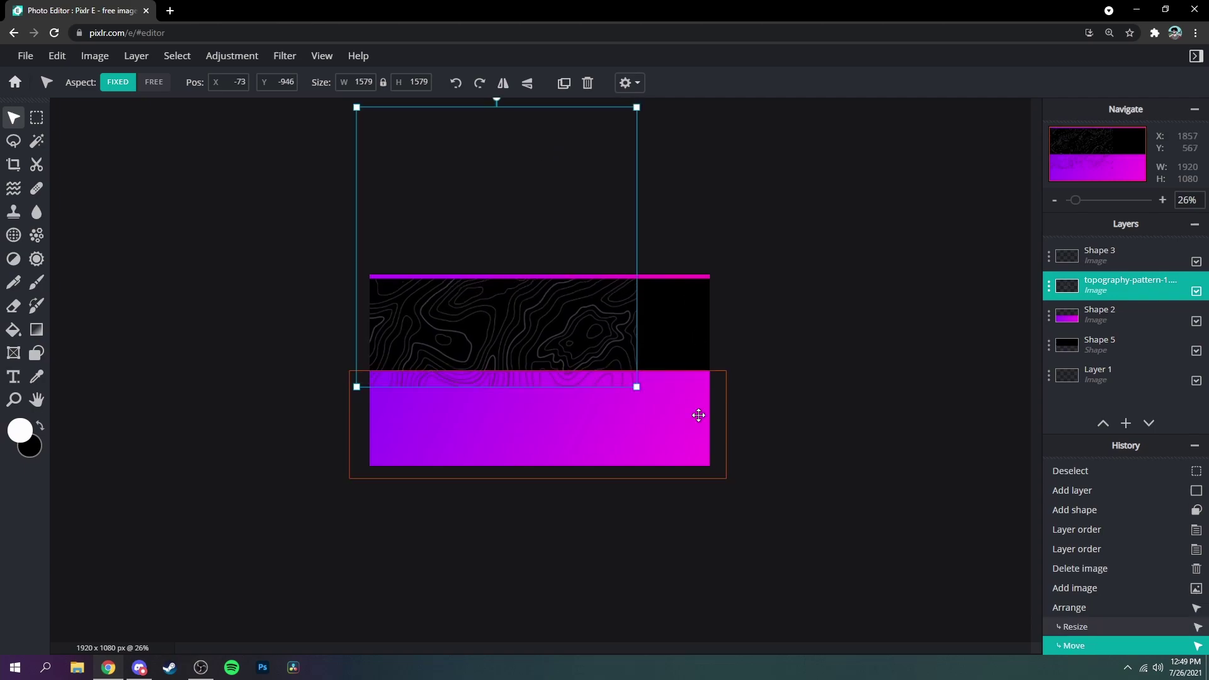
left_click_drag(635, 385, 713, 414)
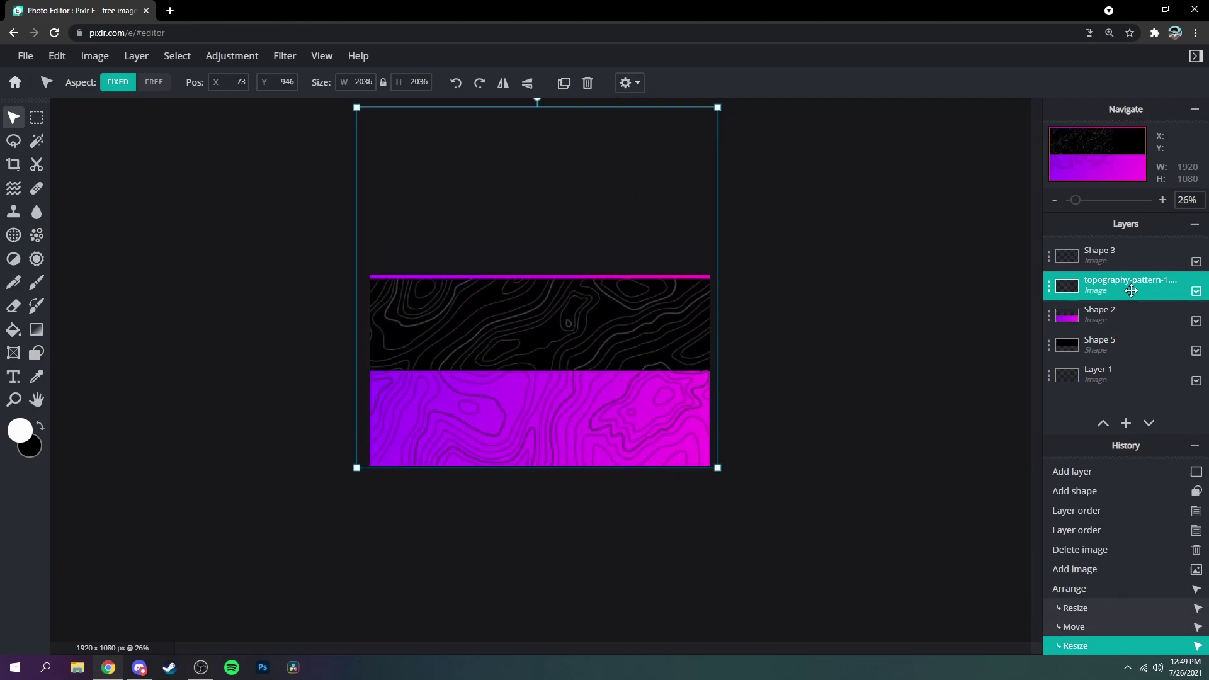
- Move the topography layer below Shape 2, above the black rectangle
left_click_drag(1131, 290, 1127, 326)
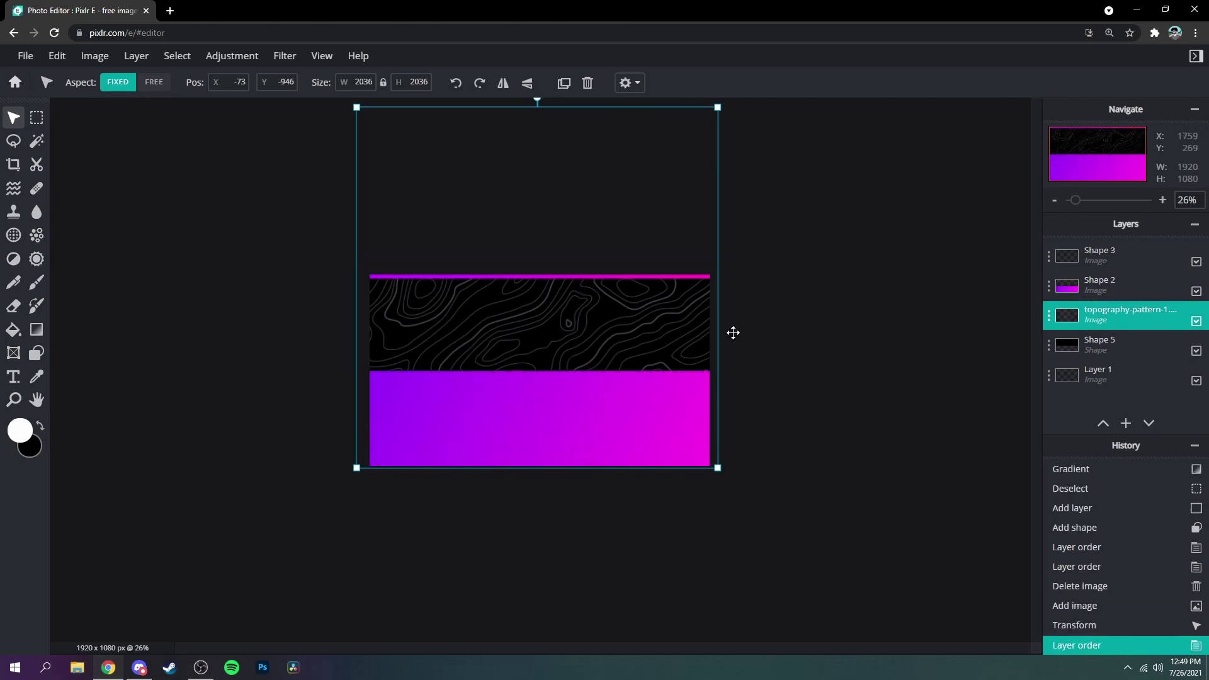
left_click(1099, 344)
scroll(621, 362, "up", 2)
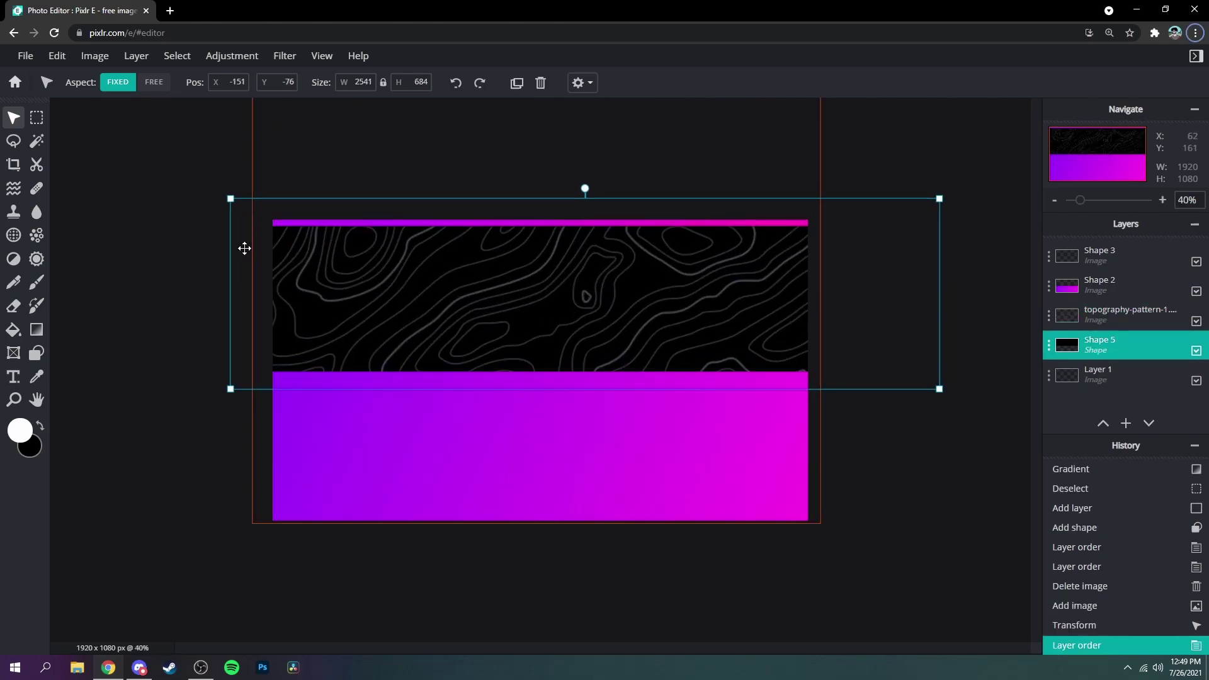
left_click(1120, 329)
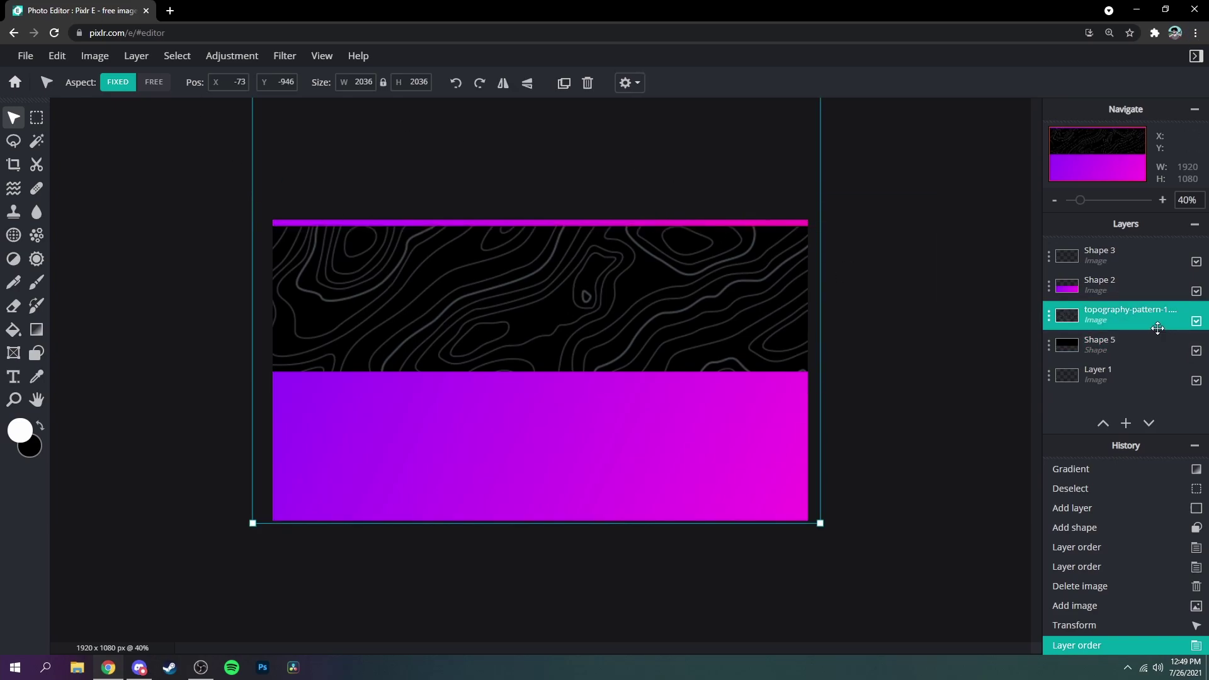
- Colorize the topography lines purple with Hue & saturation at hue 101 and boosted saturation
left_click(230, 57)
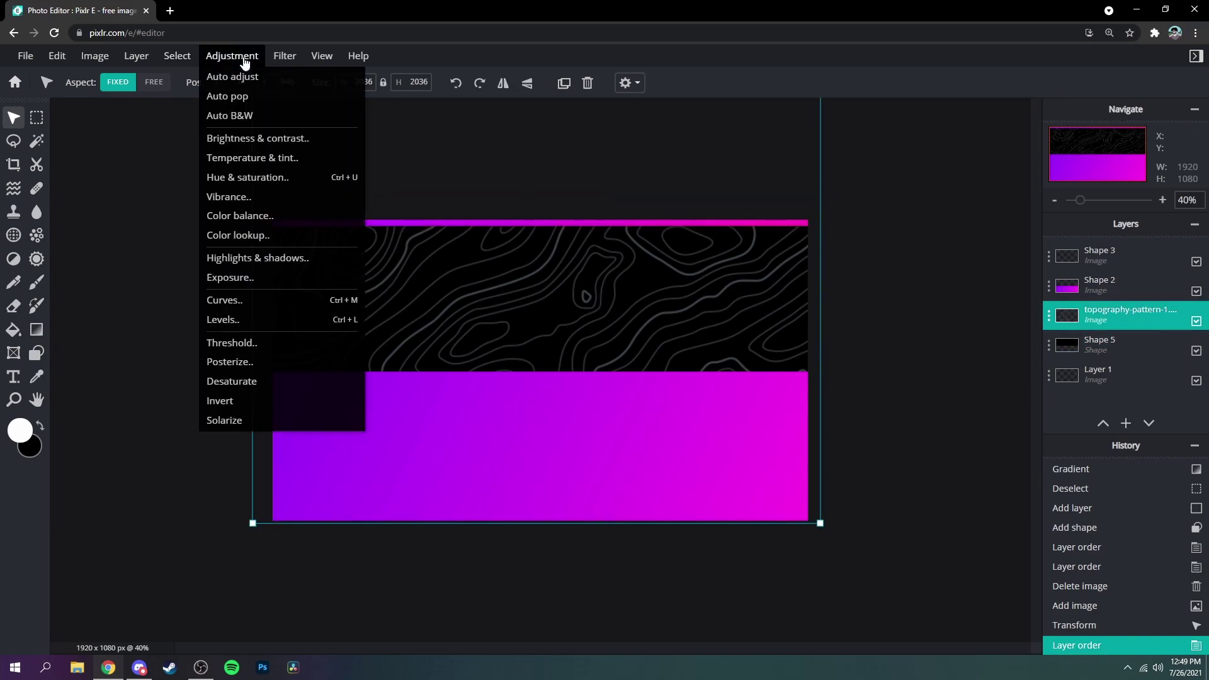
left_click(268, 178)
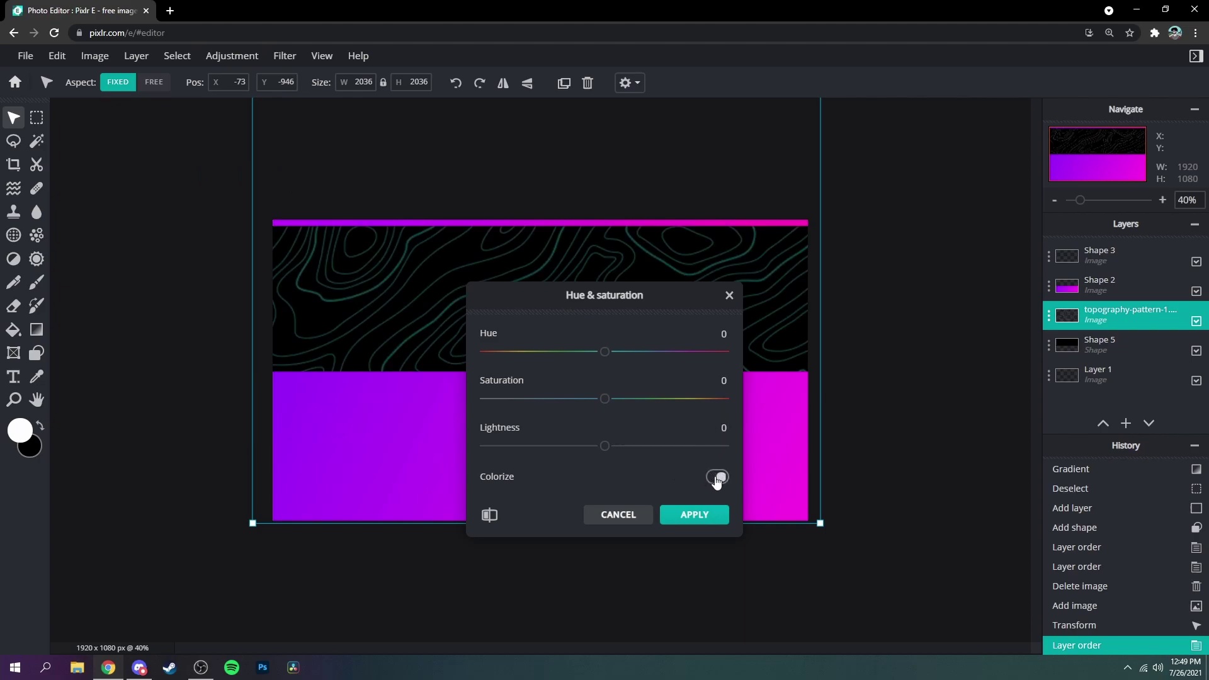
left_click_drag(614, 352, 686, 352)
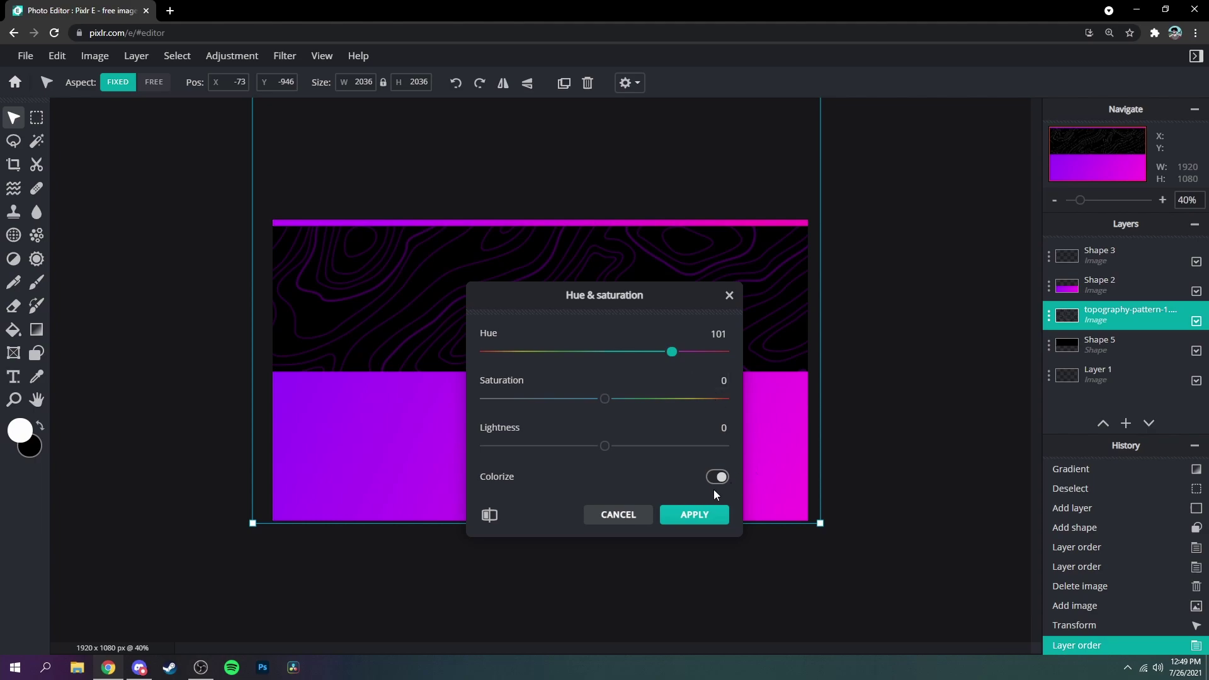
left_click_drag(605, 399, 728, 398)
left_click(695, 515)
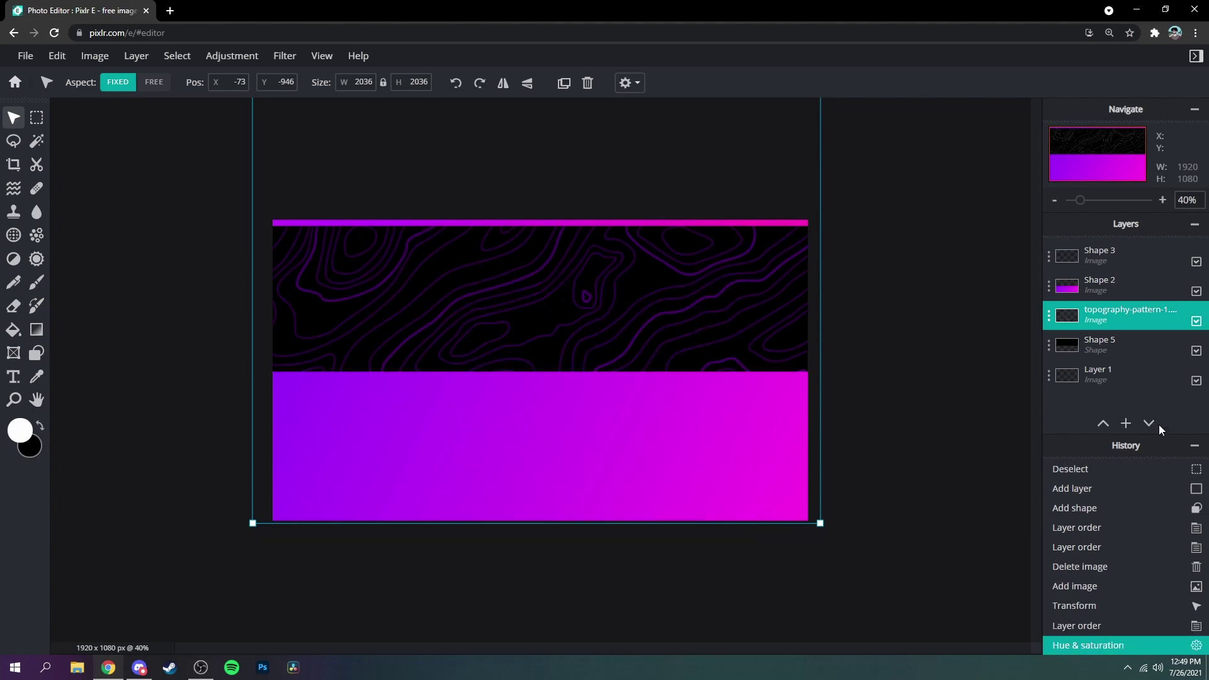
left_click(1114, 357)
left_click(1104, 322)
- Set up a black brush with 100% softness and 680 px size
left_click(32, 287)
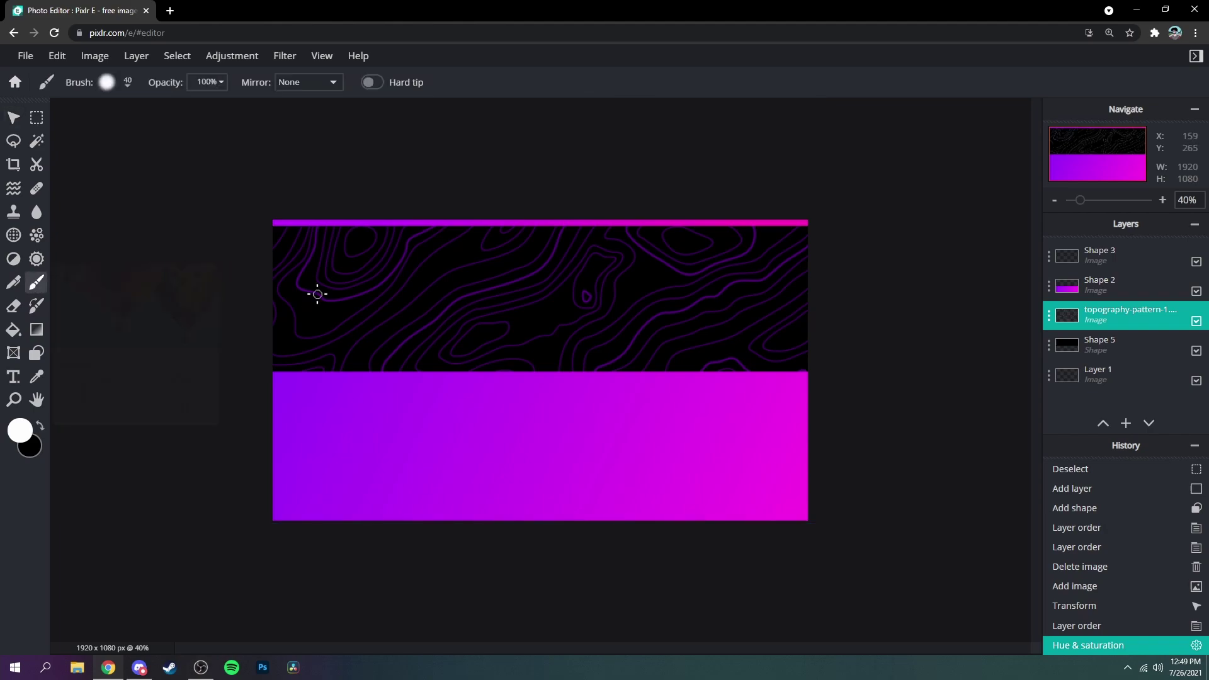
left_click(107, 82)
left_click_drag(138, 170, 440, 209)
left_click_drag(132, 131, 214, 144)
left_click(671, 274)
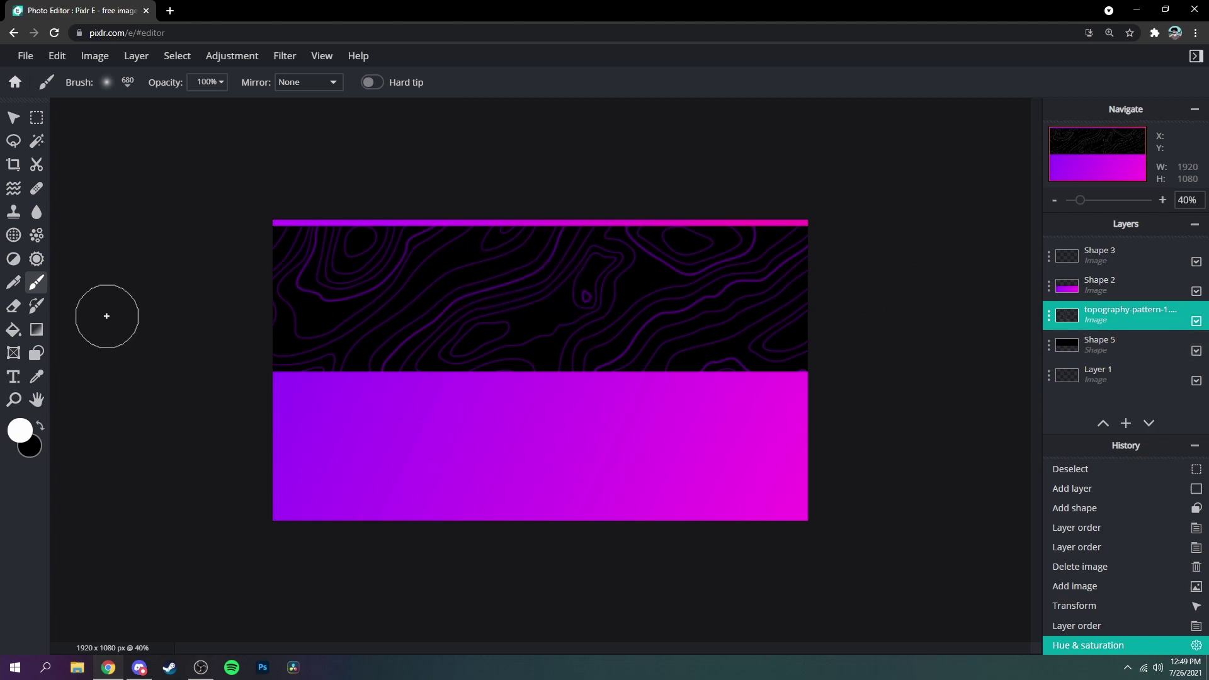
left_click(40, 426)
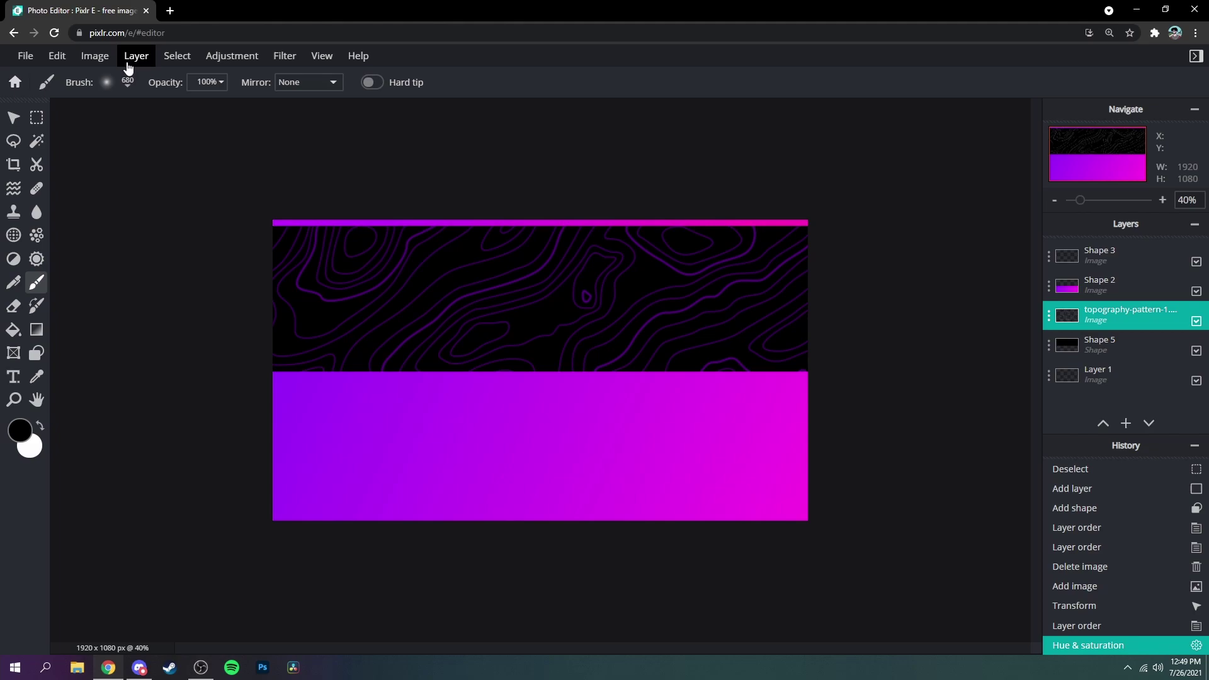
- Dab black paint over the middle of the pattern to fade the central contour lines
left_click(372, 286)
left_click(522, 329)
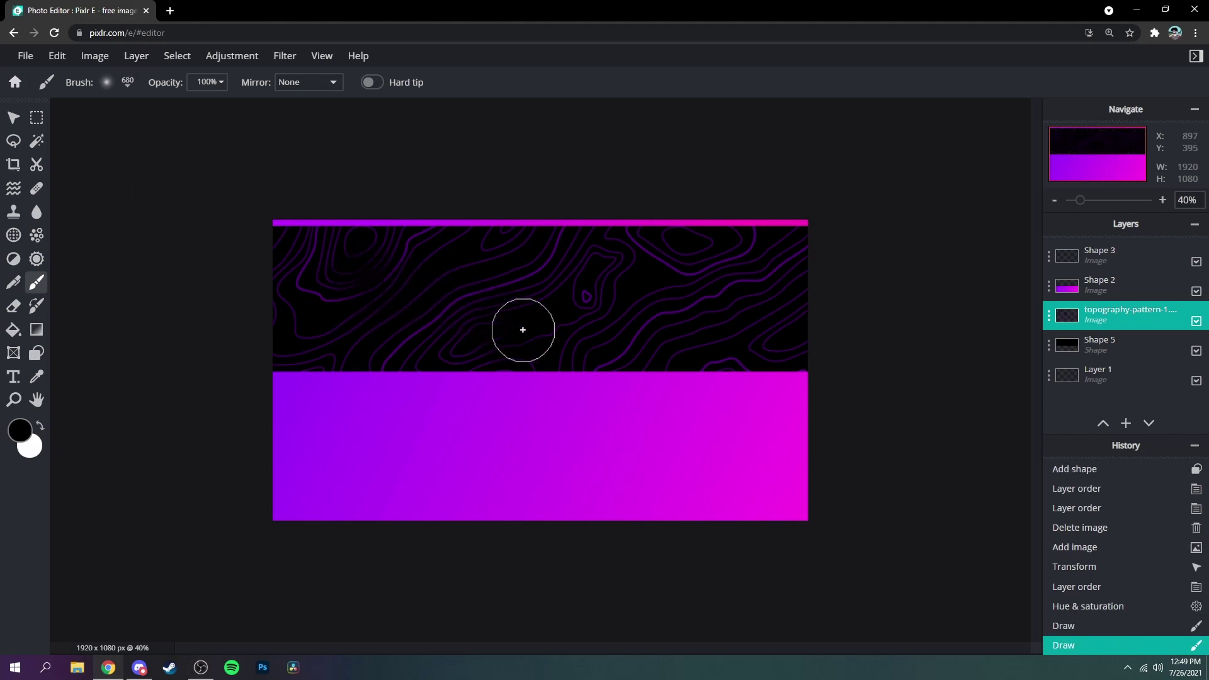
left_click(747, 329)
left_click(764, 267)
left_click(539, 279)
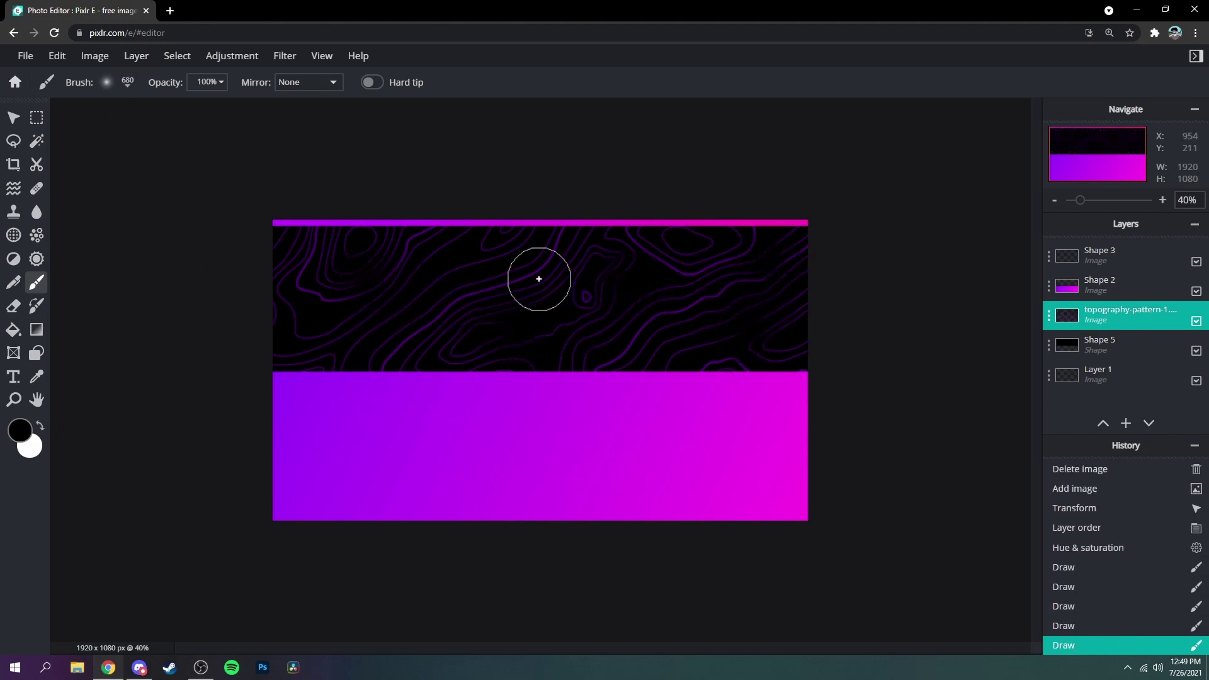
left_click(327, 327)
left_click(527, 320)
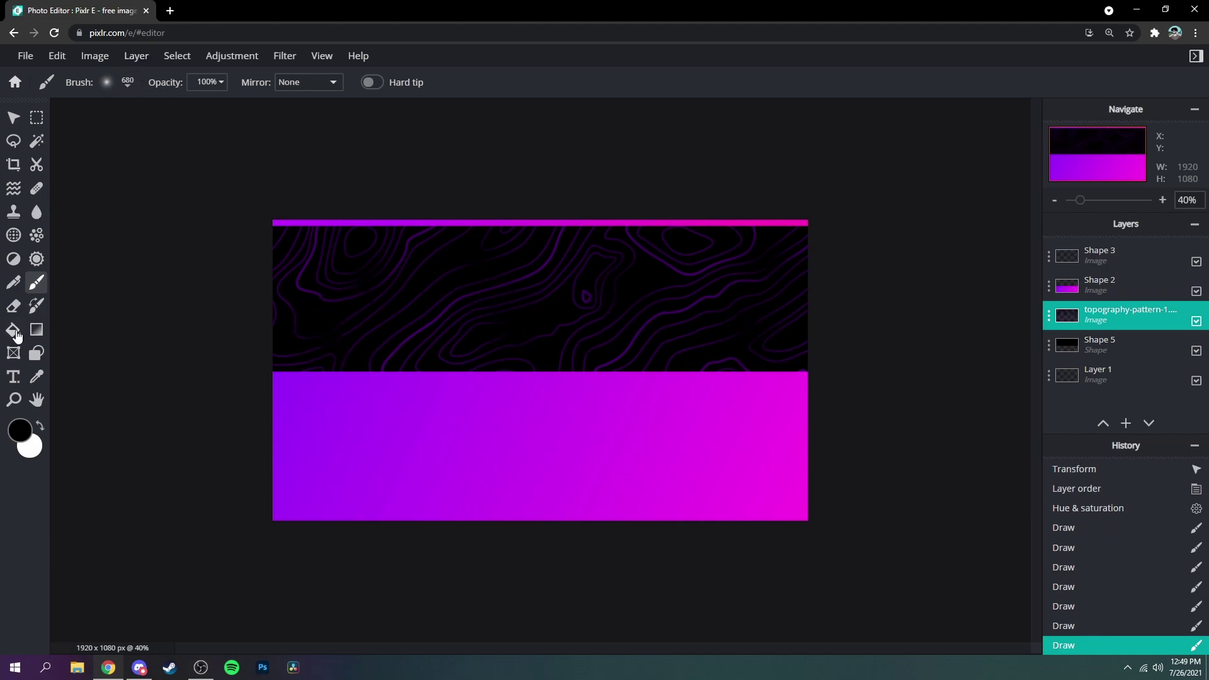
- Add a text layer containing the creator's channel name
left_click(15, 381)
left_click(332, 407)
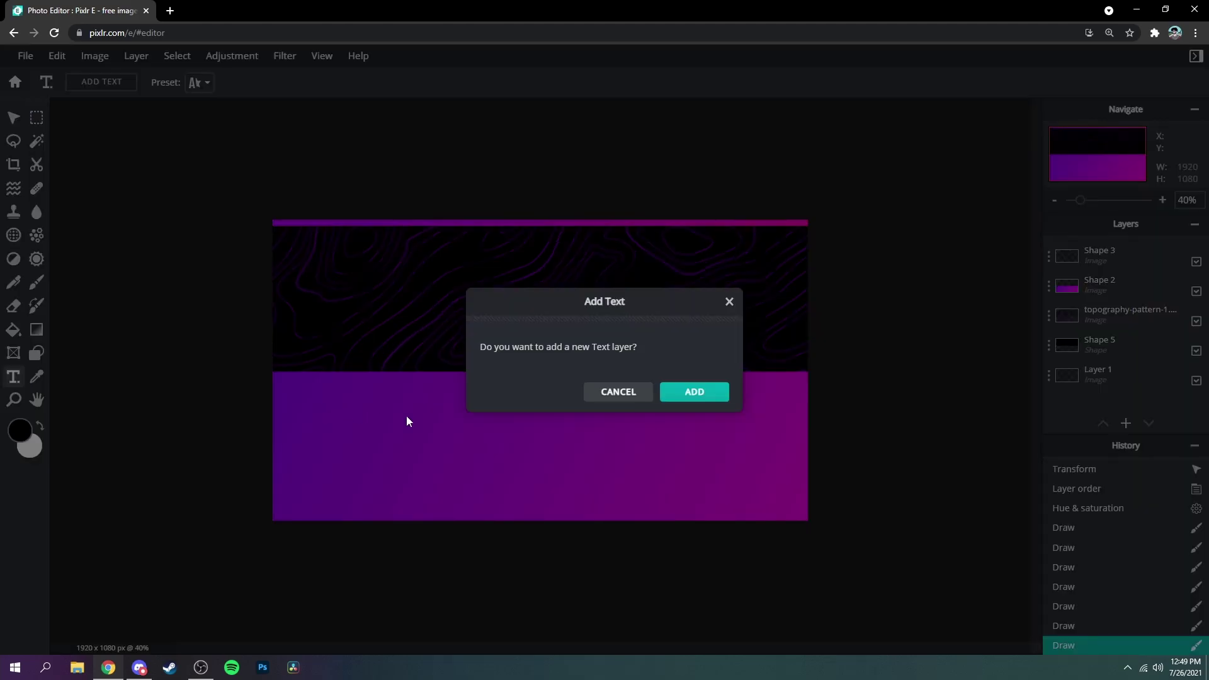
left_click(707, 388)
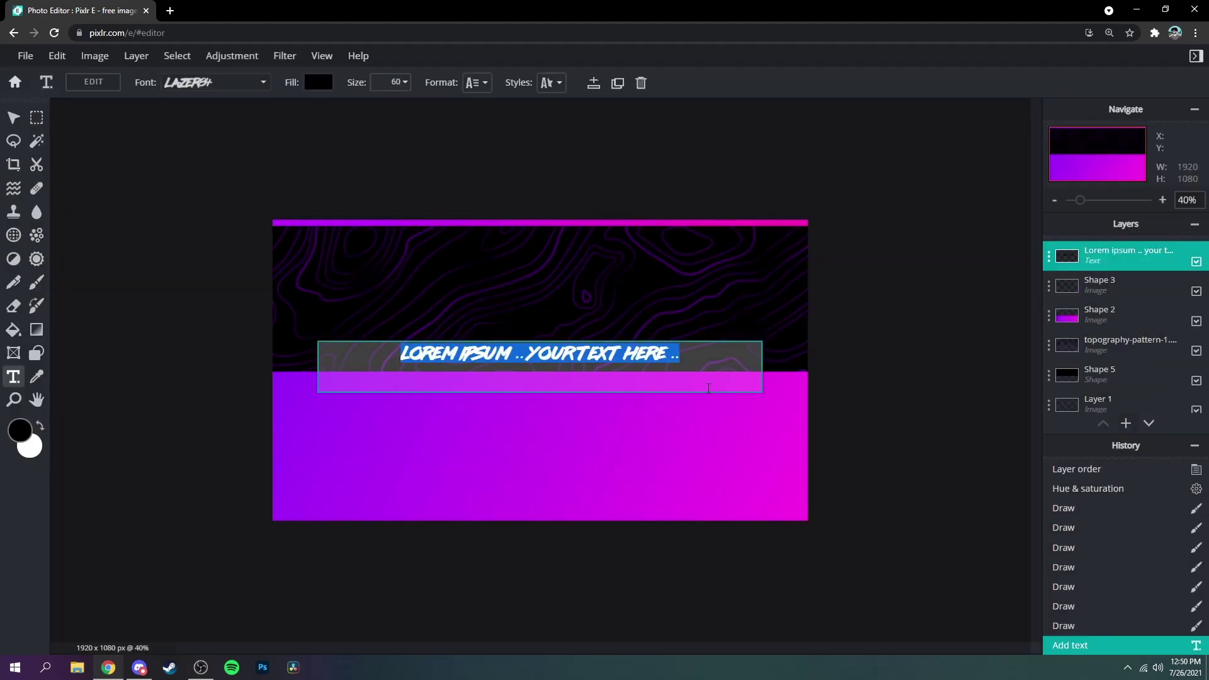
key("BackSpace")
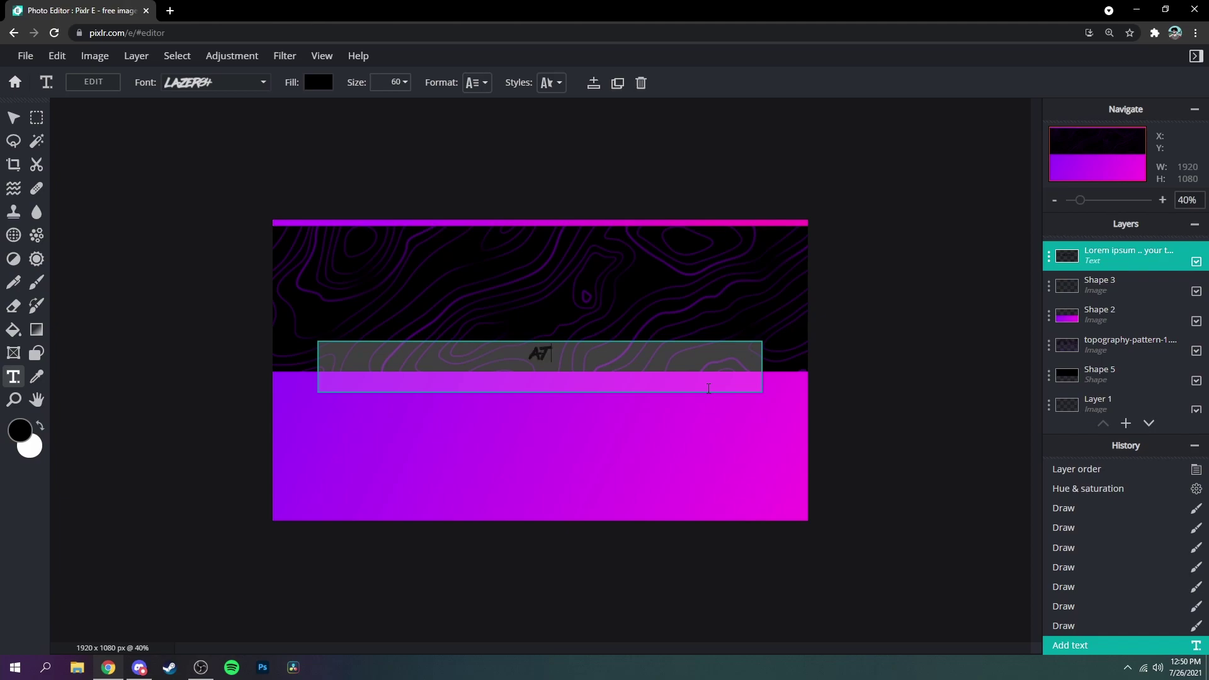
type("ATGK")
key("BackSpace")
key("BackSpace")
type("KGOSHI")
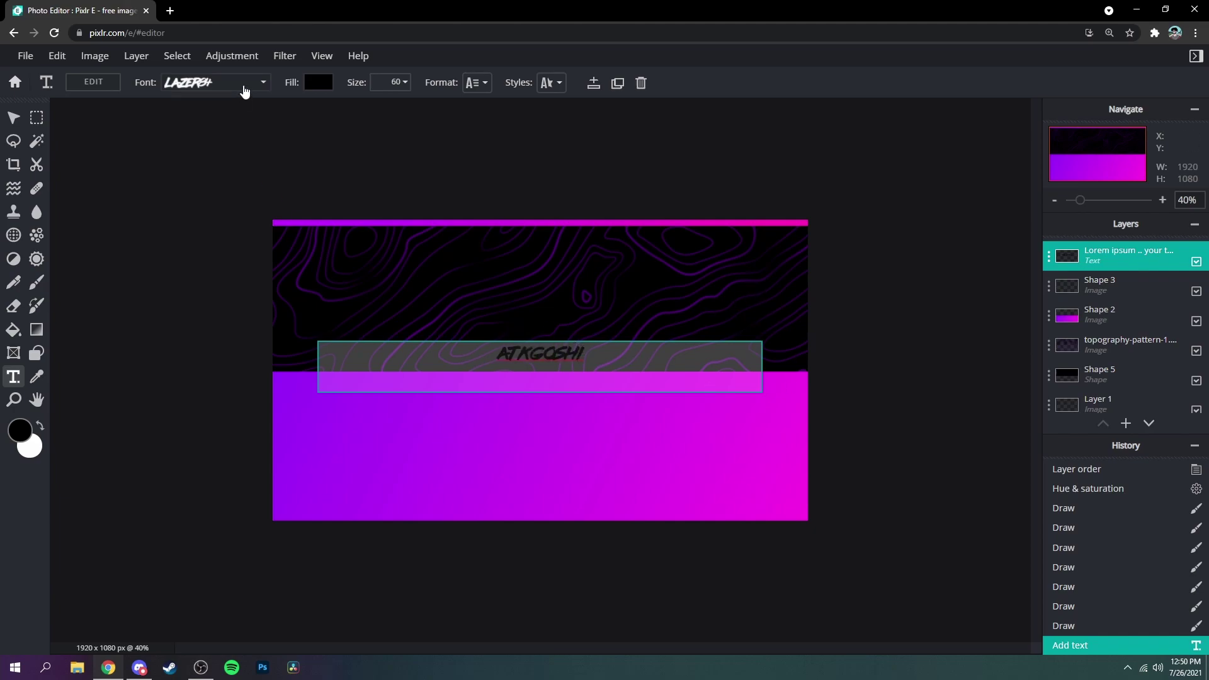
left_click(247, 88)
- Set the text font to Evogria Italic and move it left onto the purple band's top edge
left_click(263, 82)
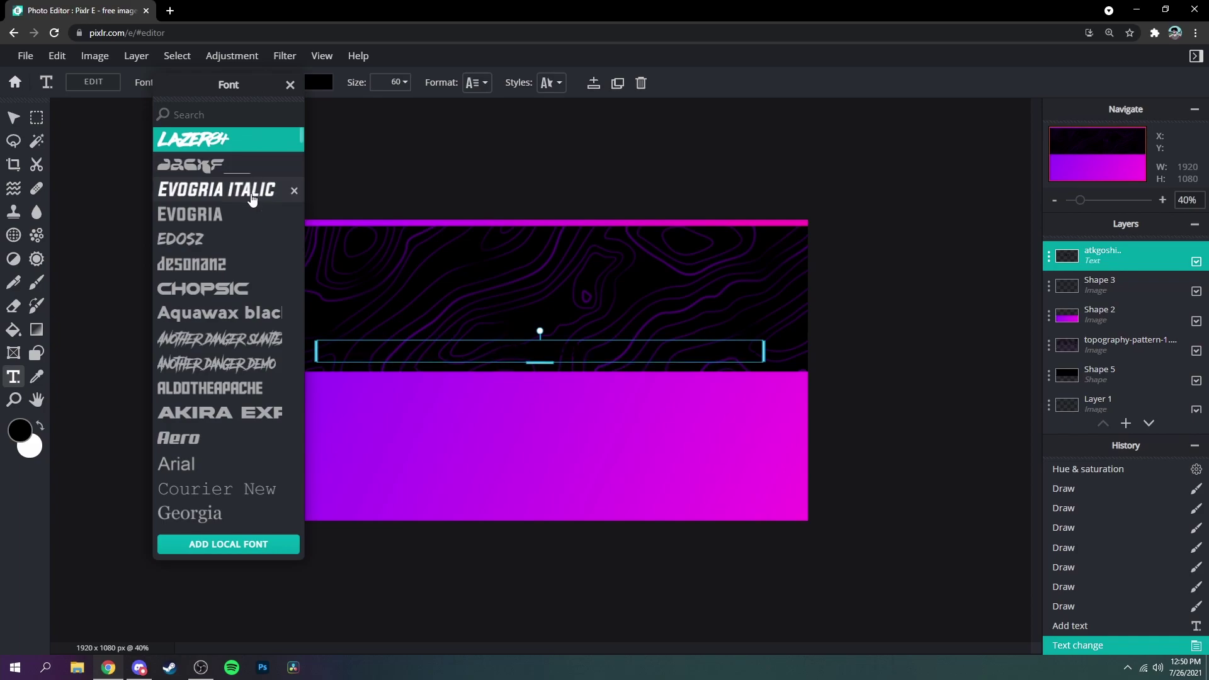
left_click(251, 190)
left_click(13, 117)
left_click_drag(595, 346, 430, 383)
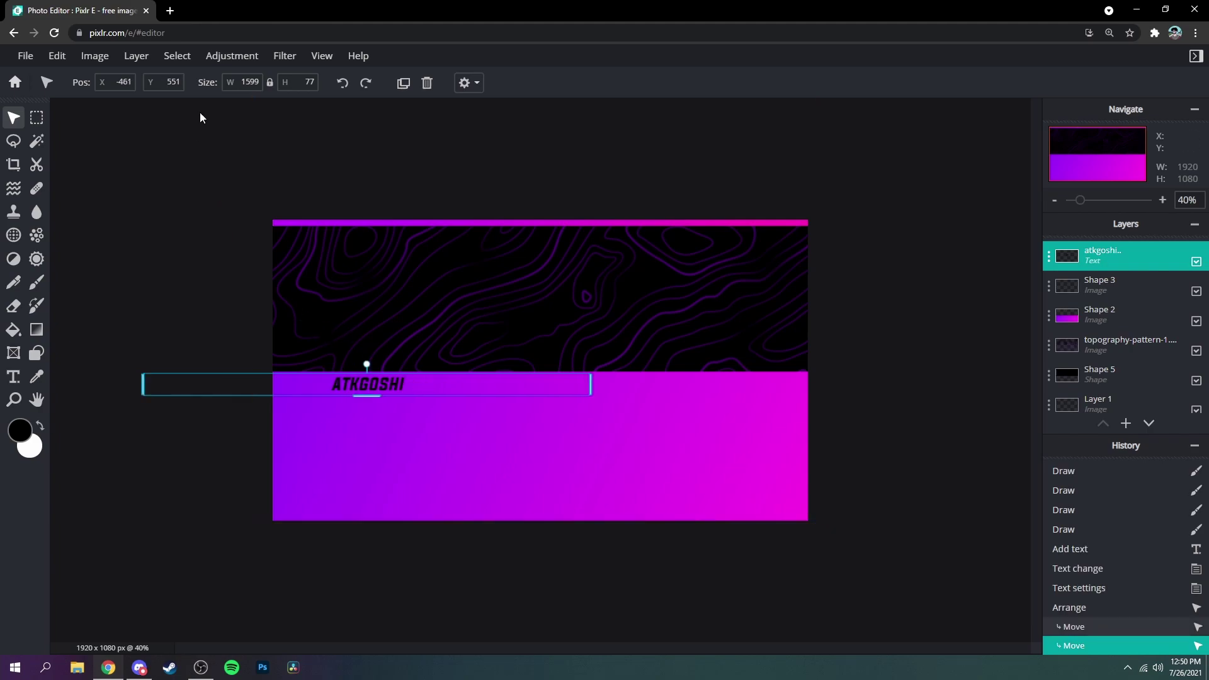
- Add the 395164 YouTube logo as a layer and move it down into the pink band
left_click(136, 56)
left_click(167, 118)
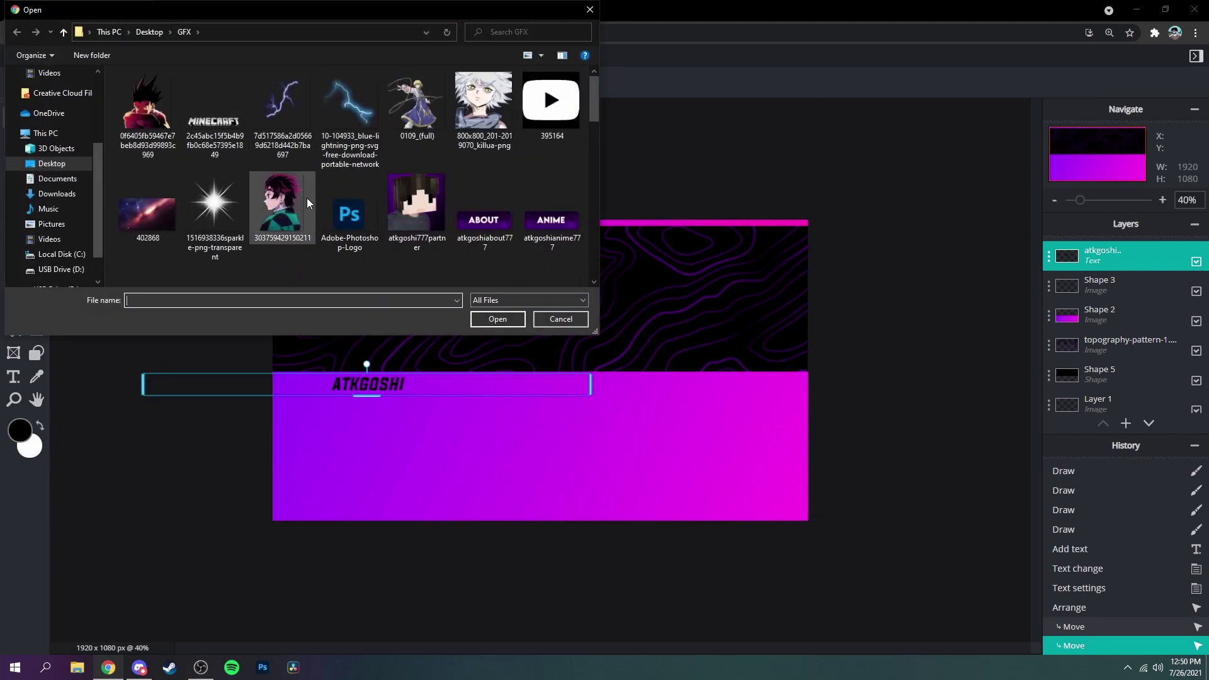
scroll(403, 187, "down", 3)
scroll(441, 176, "up", 3)
left_click(566, 132)
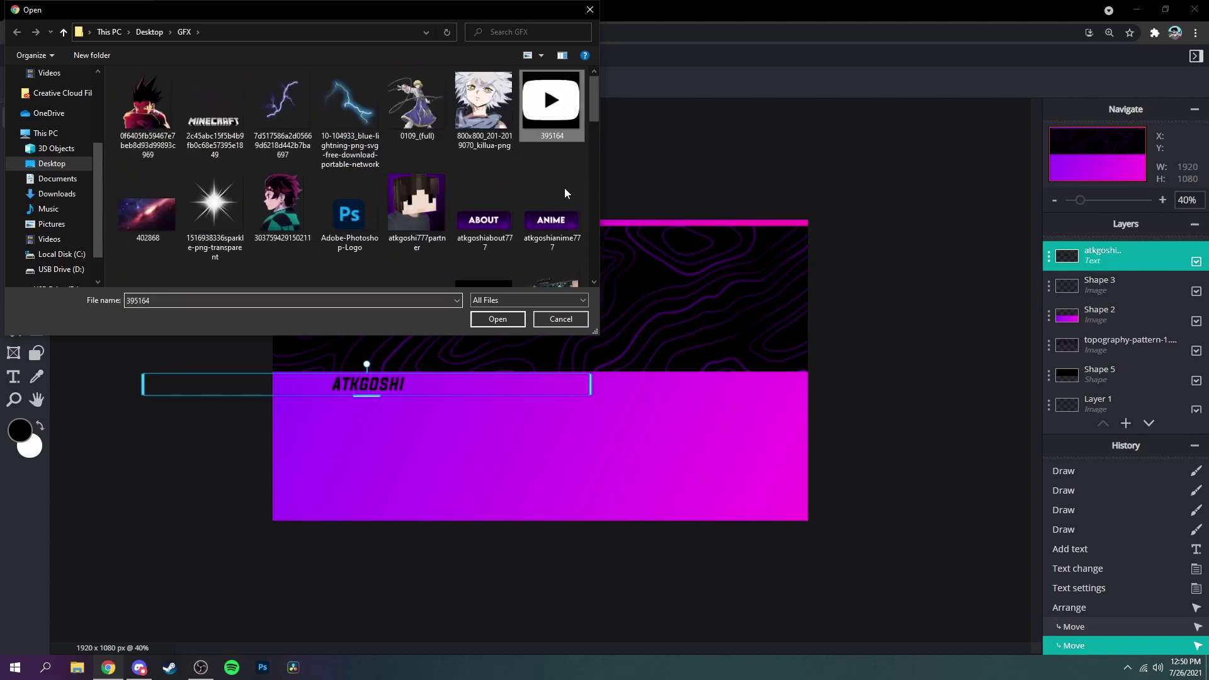
left_click(497, 318)
left_click_drag(539, 360, 567, 393)
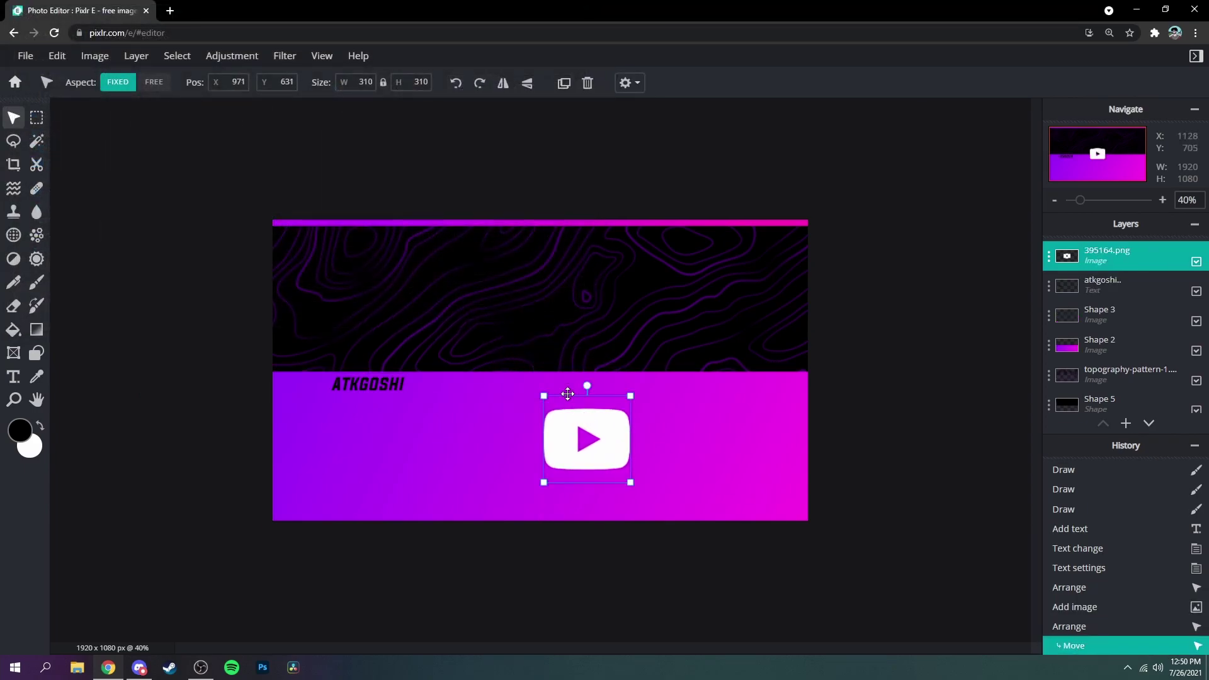
- Add the twitter-logo-2-1 image as a layer and shrink it to a small icon
left_click(136, 55)
left_click(170, 116)
scroll(357, 265, "down", 3)
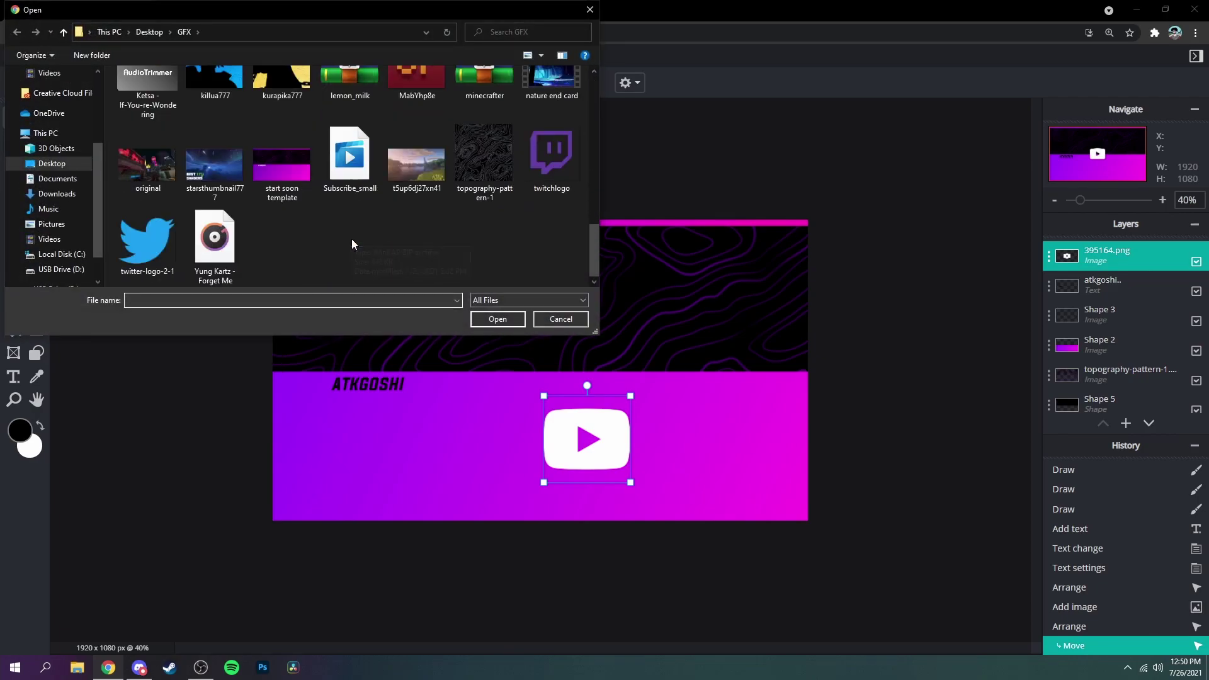
left_click(159, 232)
left_click(498, 319)
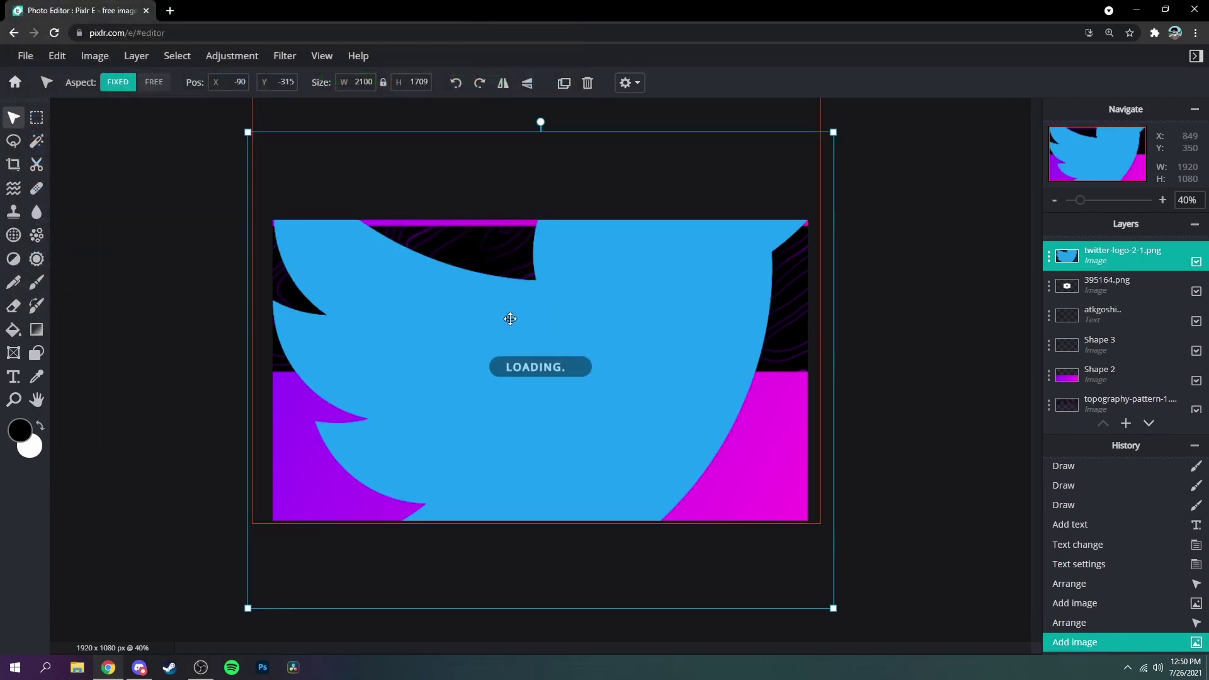
left_click_drag(832, 130, 289, 383)
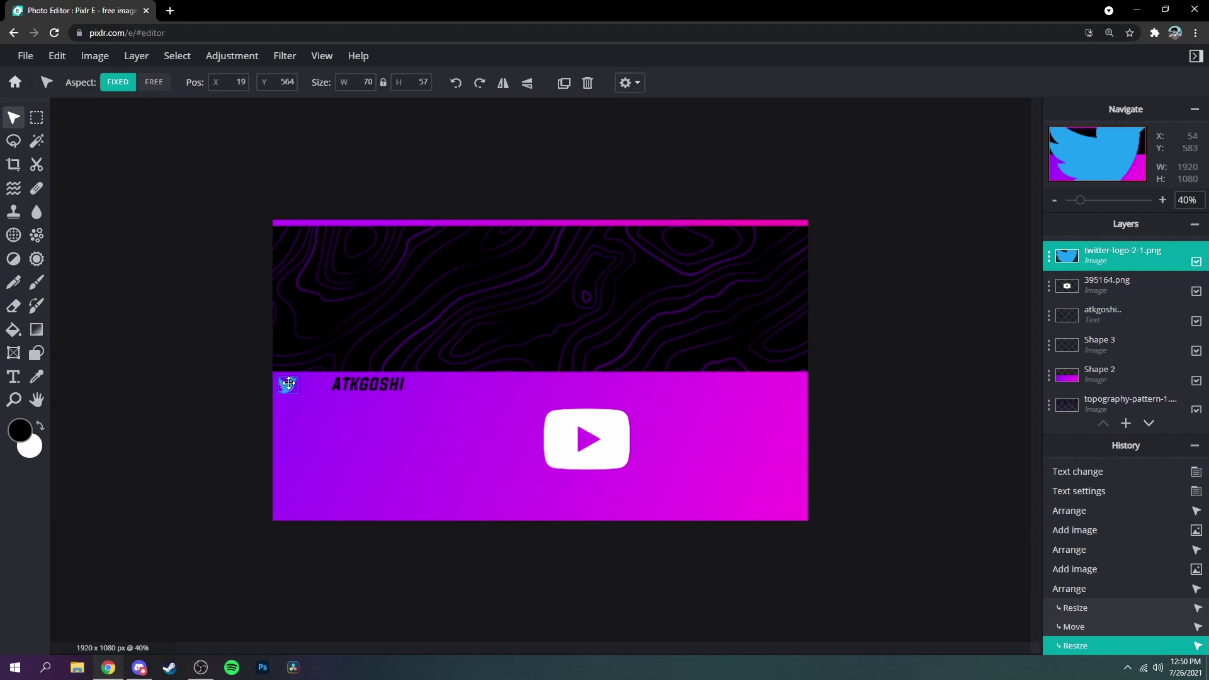
- Shrink the YouTube logo to 79×79 and place it beside the Twitter logo
left_click(585, 452)
left_click_drag(626, 399, 562, 421)
left_click_drag(553, 471, 373, 390)
- Move the ATKGOSHI name lower and further to the right
left_click(374, 390)
left_click(364, 386)
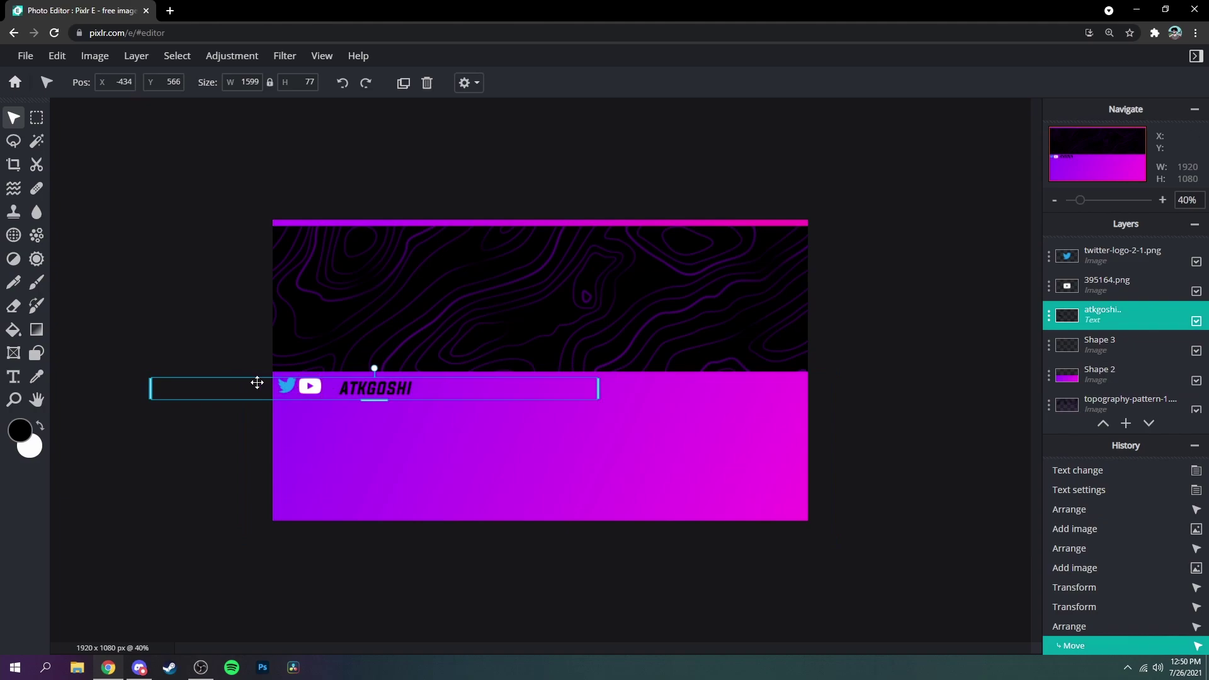
scroll(257, 382, "up", 5)
scroll(137, 609, "left", 1)
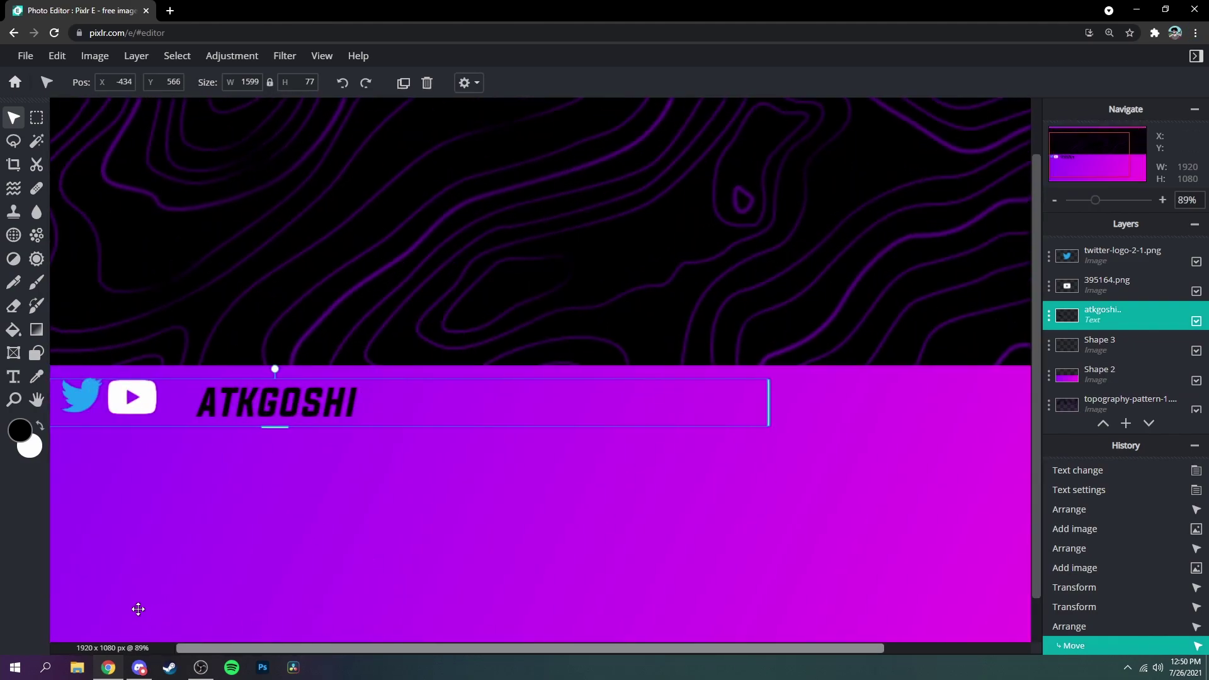
left_click_drag(370, 386, 489, 493)
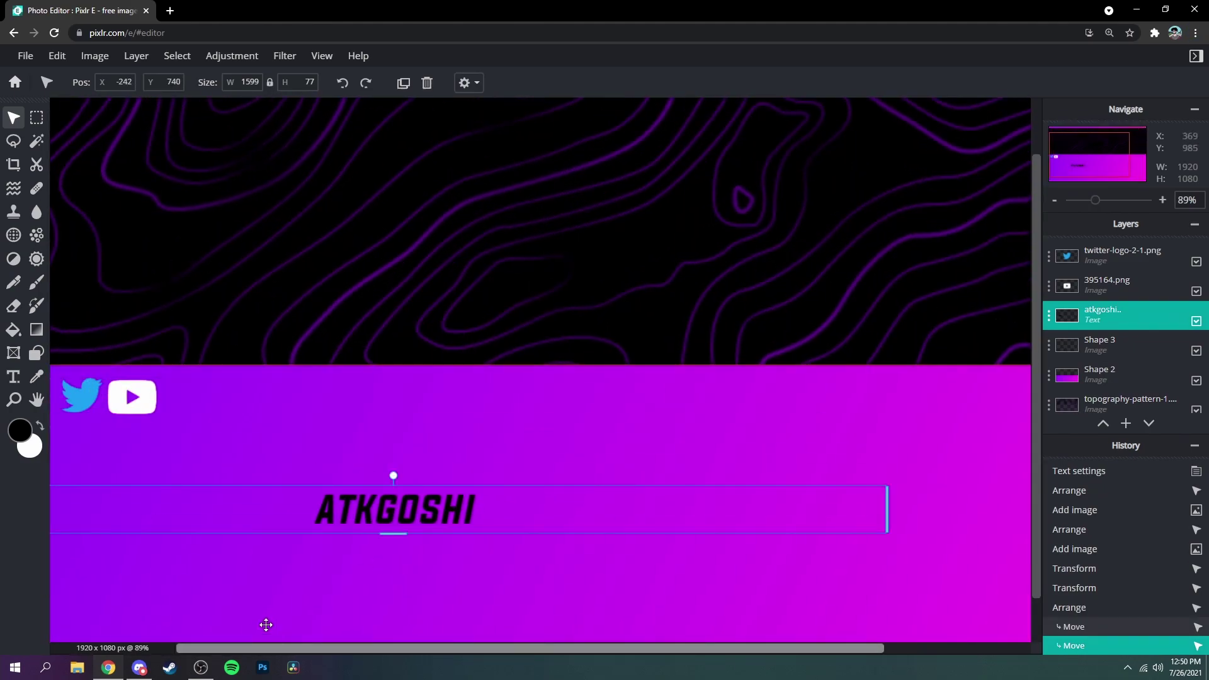
- Merge the Twitter logo layer down into the YouTube logo and rasterize the merged layer
left_click(131, 391)
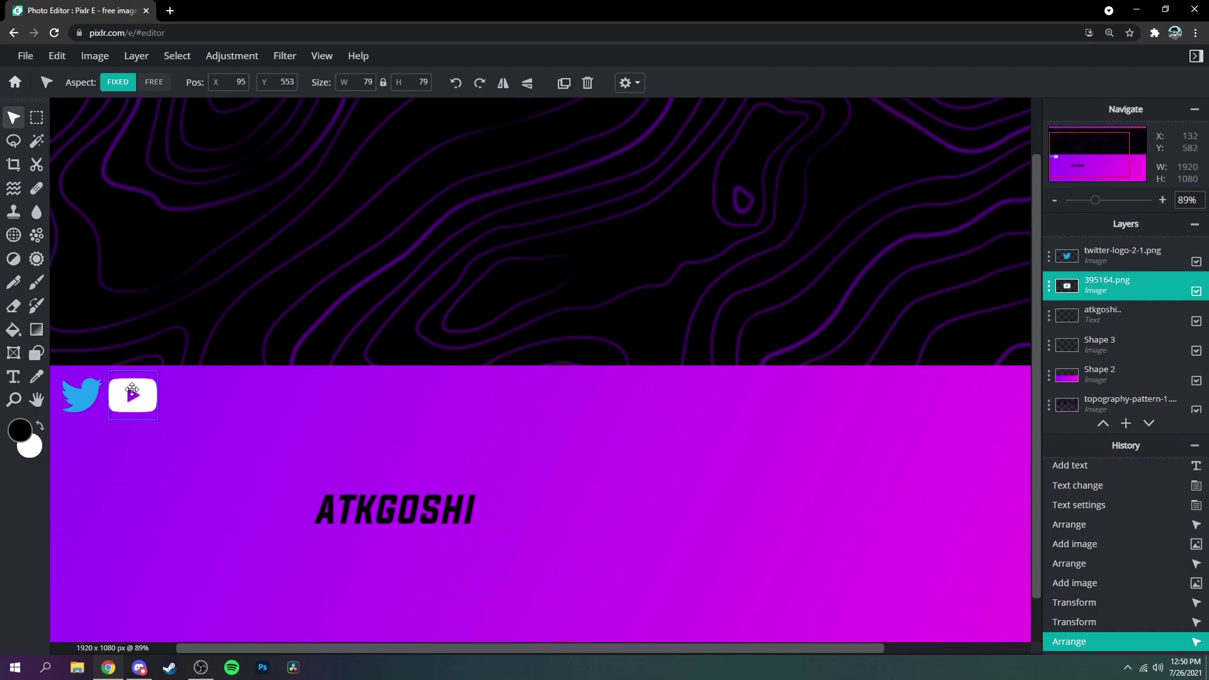
scroll(172, 413, "down", 4)
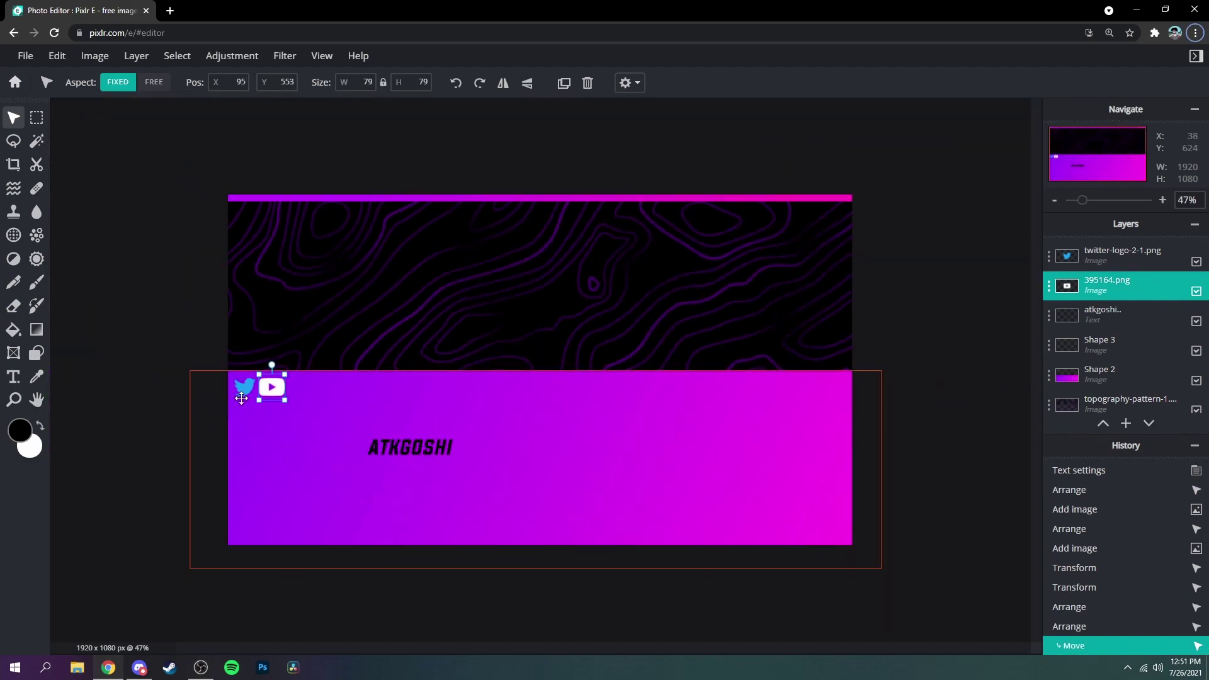
left_click(1118, 257)
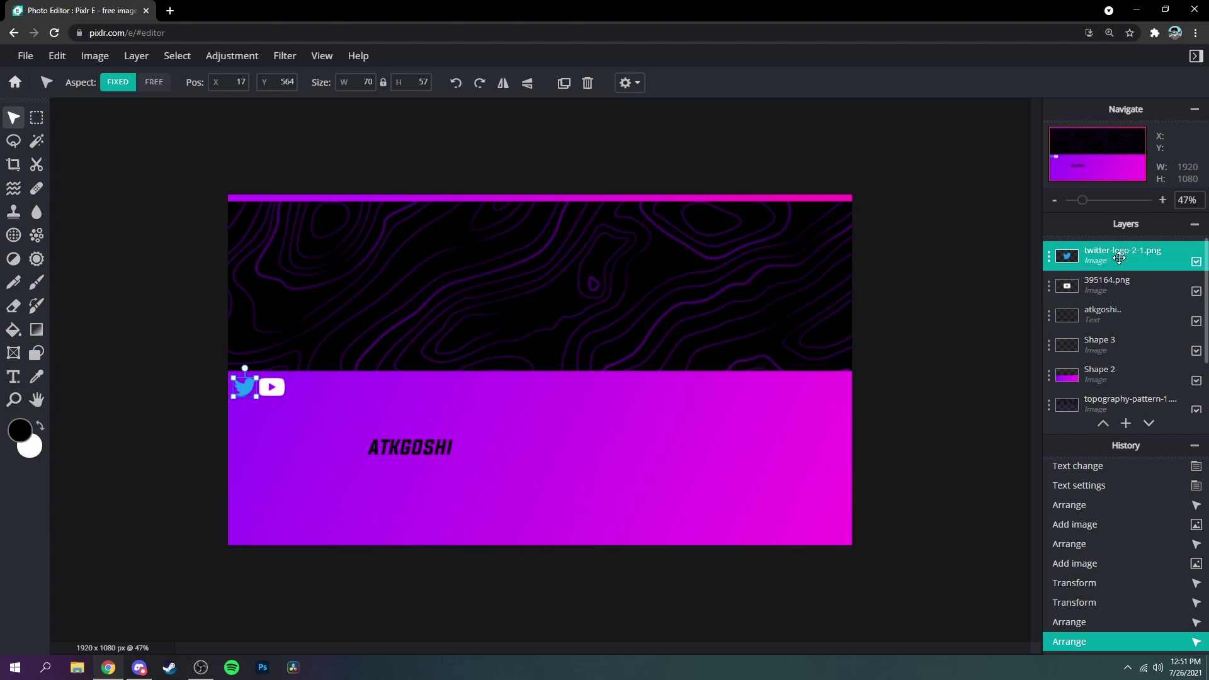
left_click(1118, 257)
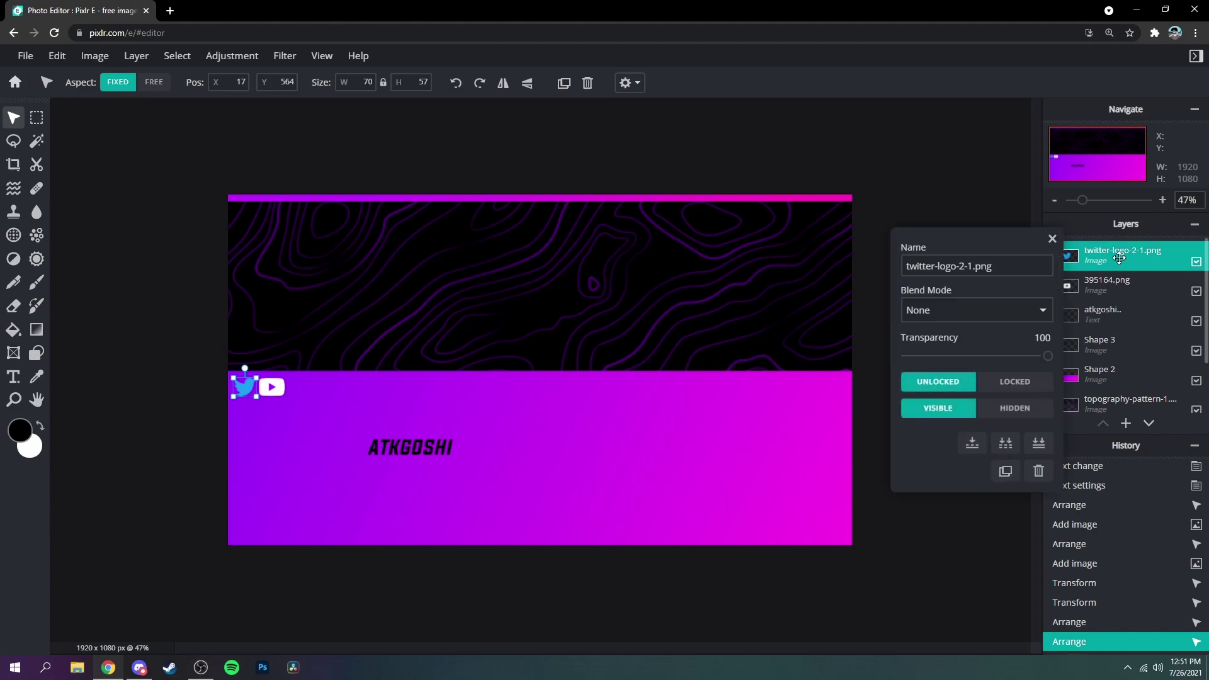
left_click(971, 442)
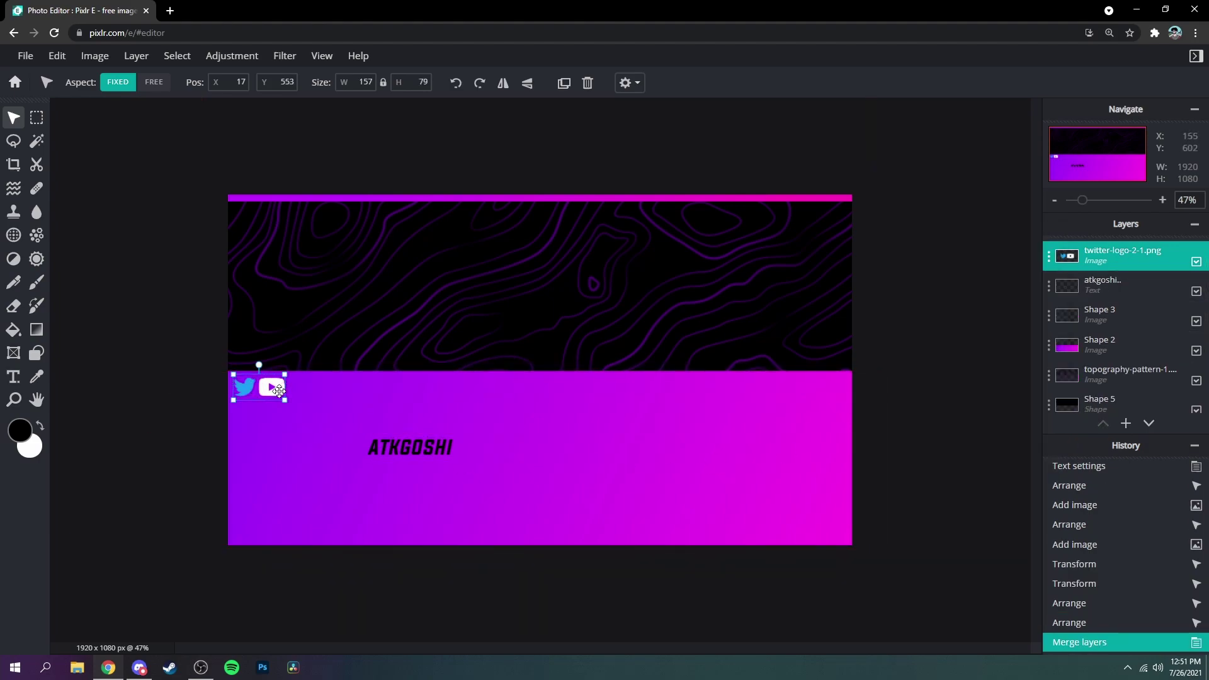
left_click(136, 55)
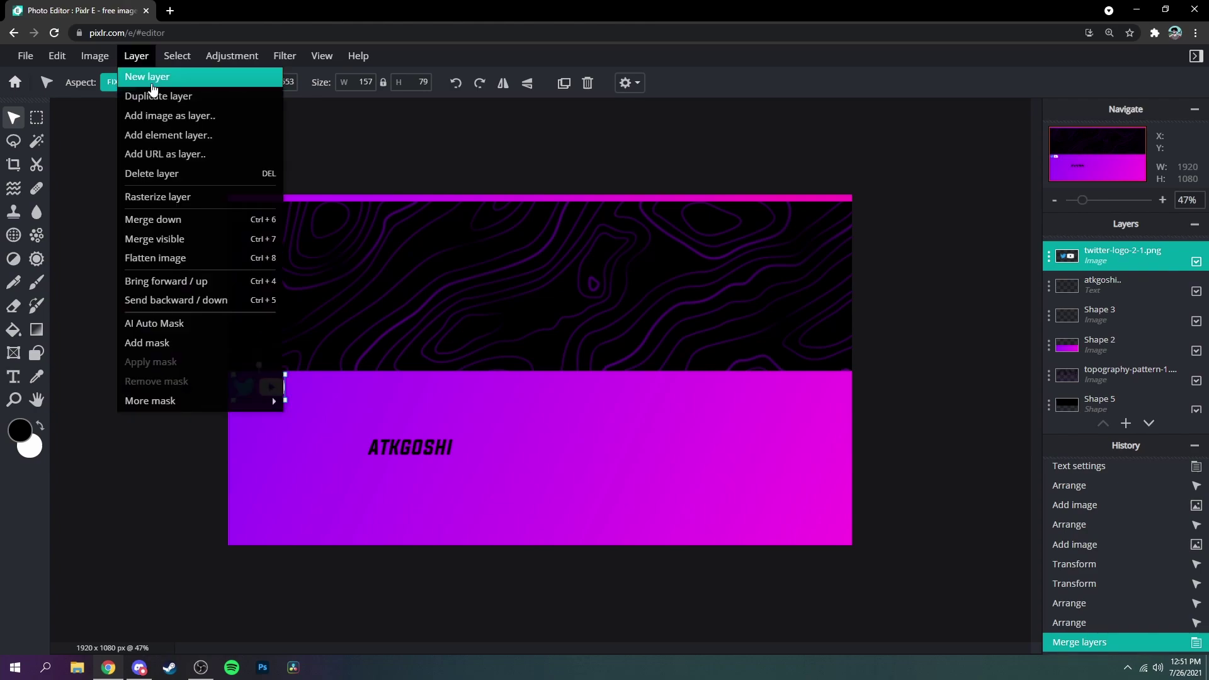
left_click(163, 198)
left_click(14, 141)
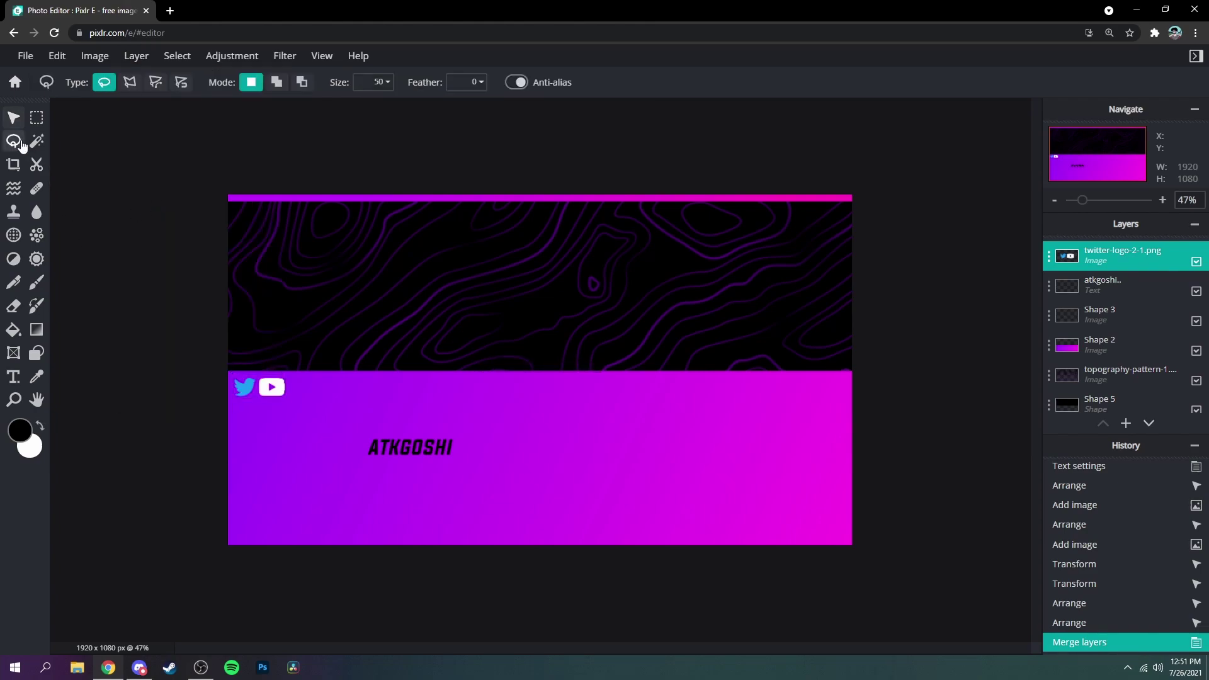
- Select the logos' pixels and set the gradient's start colour to purple #9900FF
right_click(263, 384)
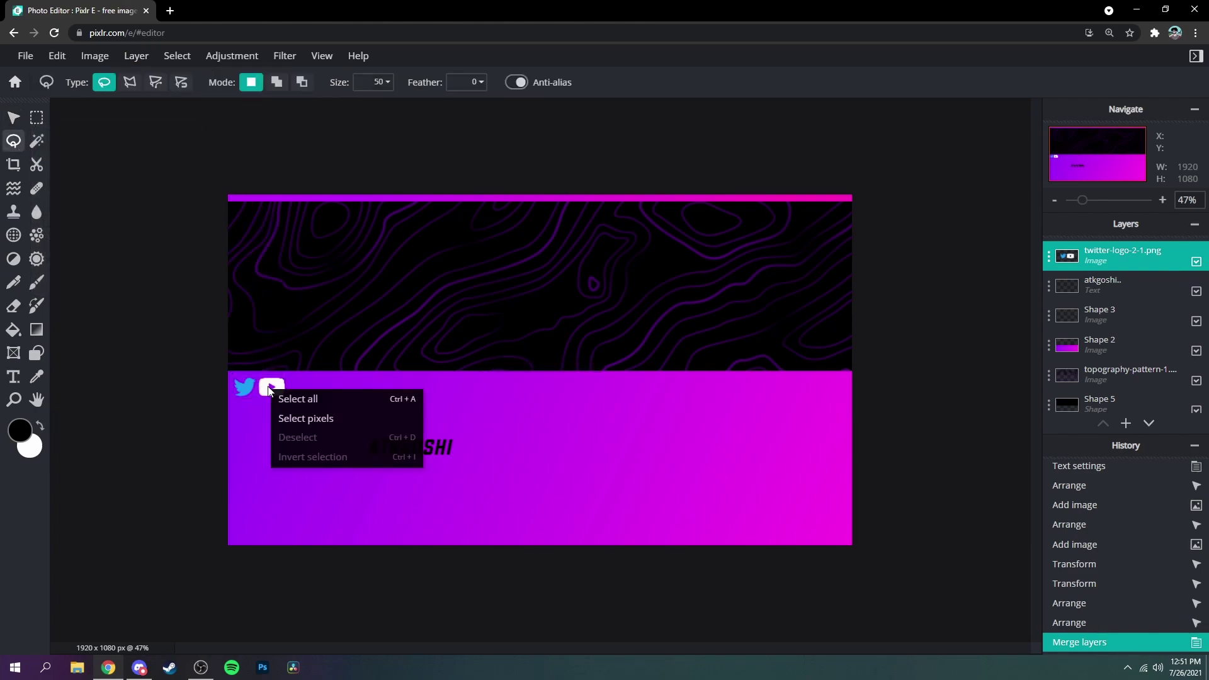
left_click(280, 417)
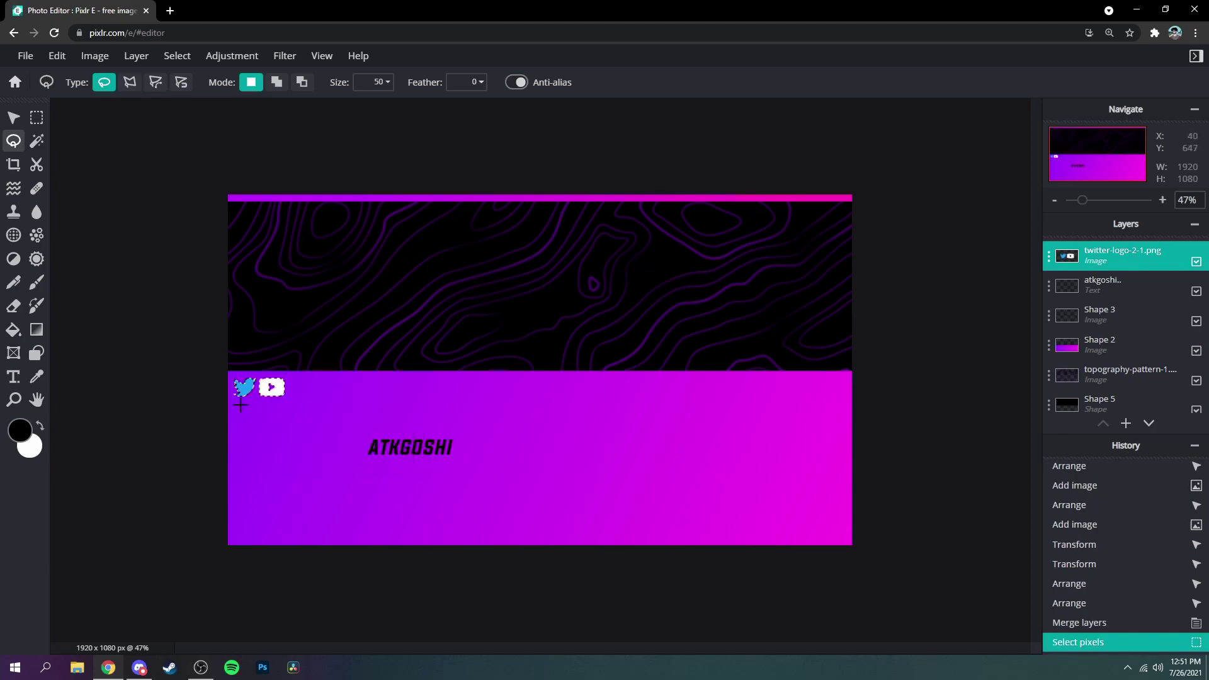
left_click(36, 330)
left_click(259, 85)
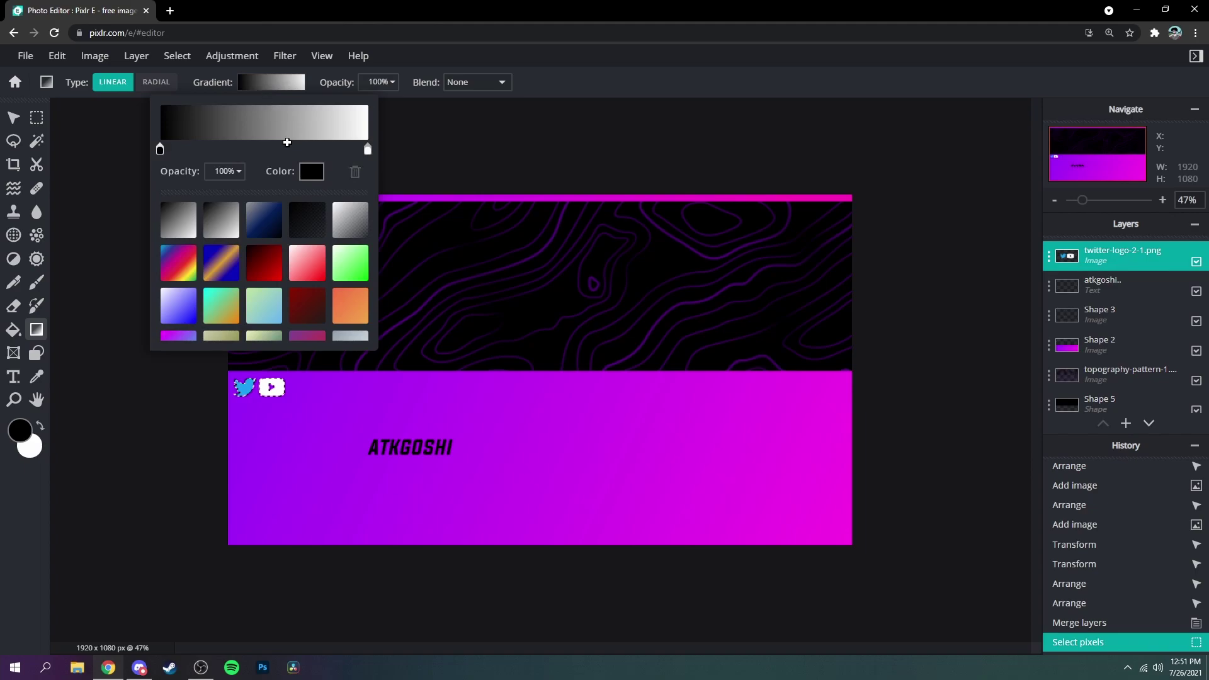
left_click(313, 172)
left_click_drag(640, 290, 640, 302)
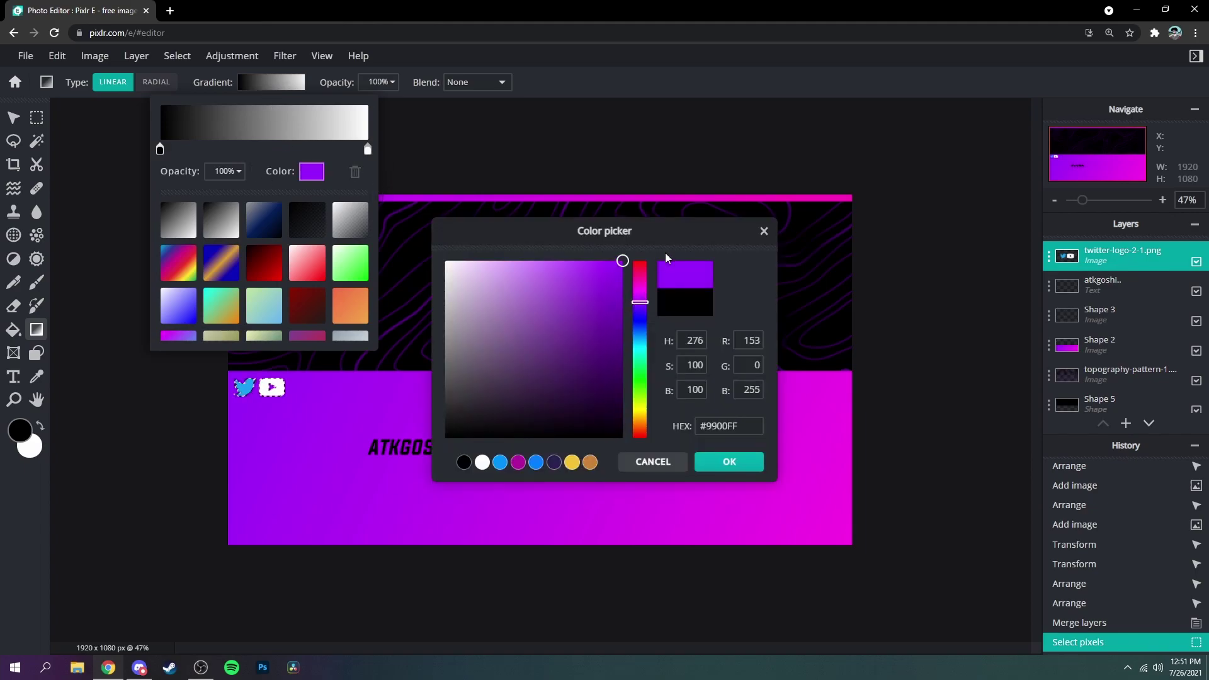
left_click(730, 462)
- Set the gradient's end colour to magenta #DD00AD
left_click(368, 151)
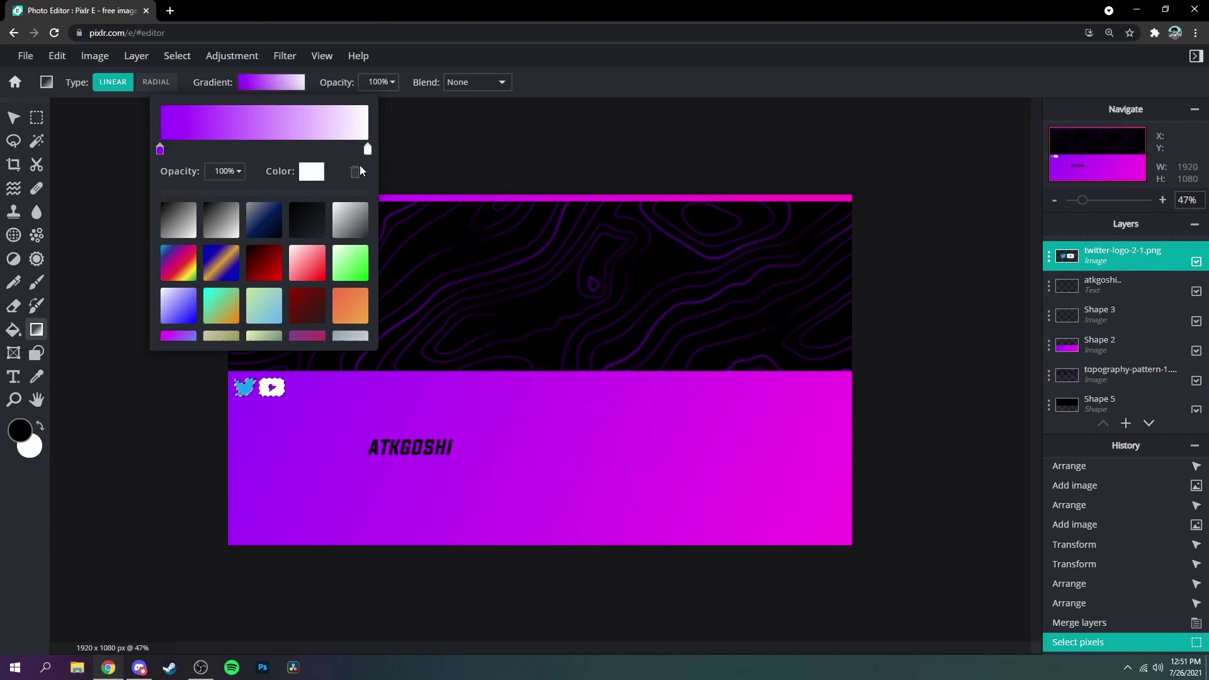
left_click(314, 175)
left_click(567, 305)
left_click_drag(567, 305, 622, 260)
left_click_drag(639, 271, 640, 283)
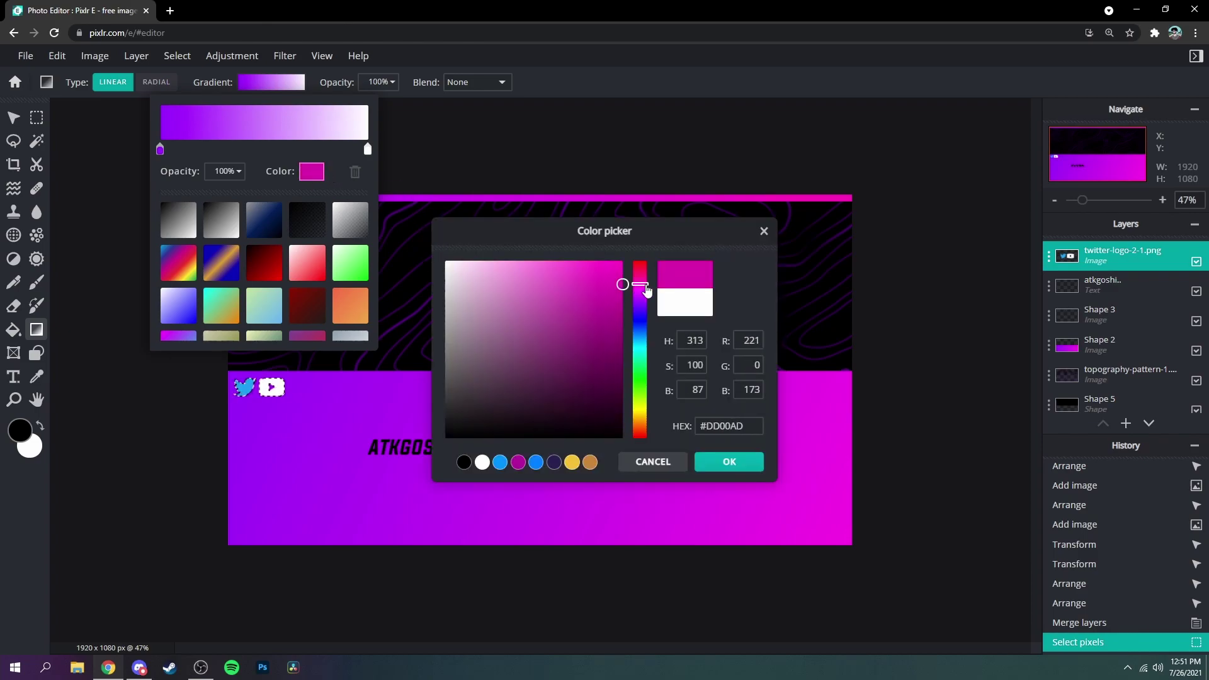
left_click(729, 462)
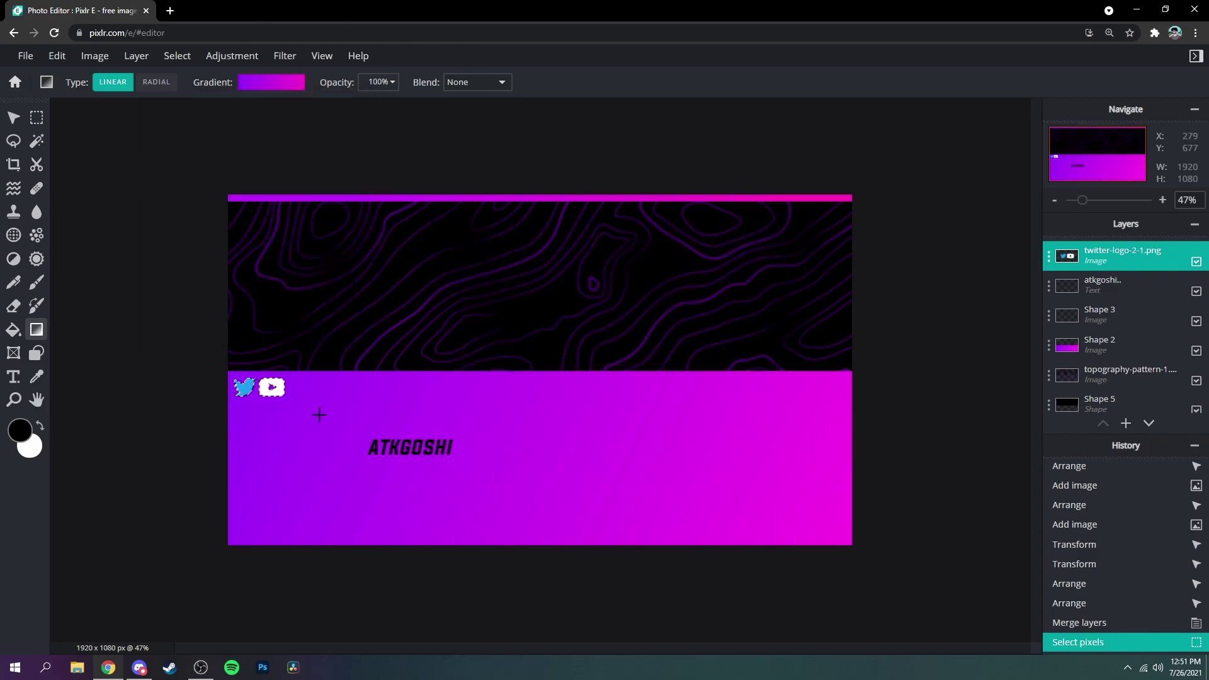
- Fill the selected logos with the purple-to-magenta gradient, then deselect
left_click_drag(319, 417, 214, 374)
left_click(177, 56)
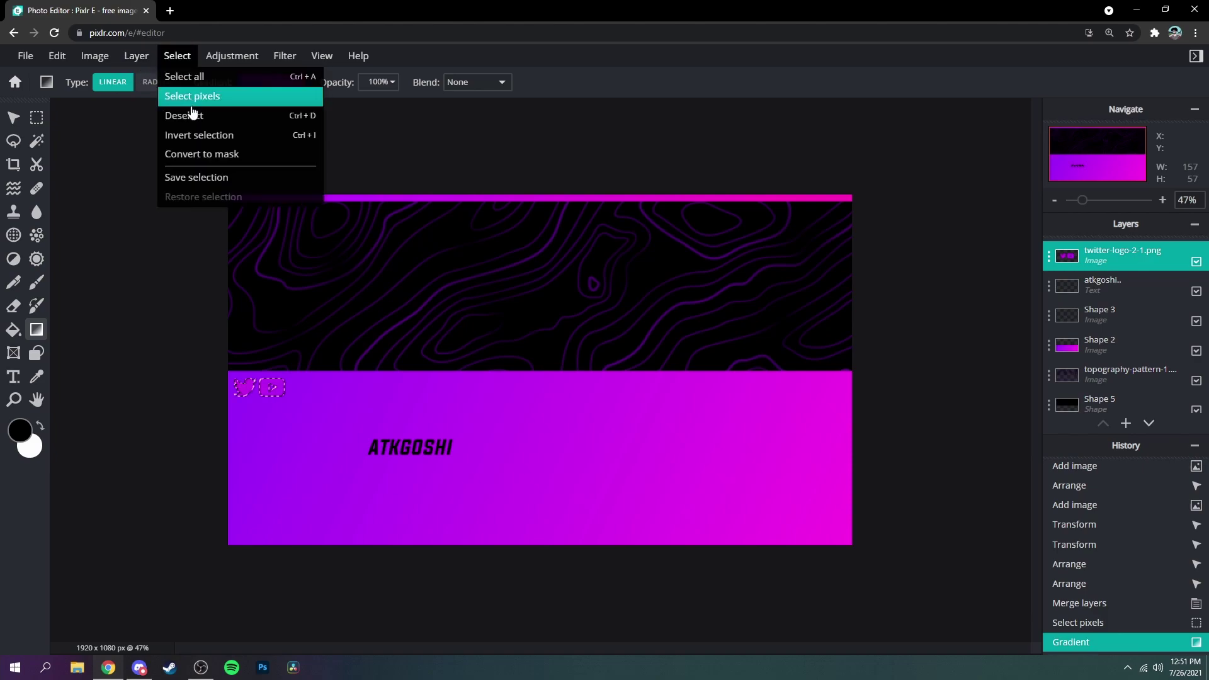
left_click(194, 97)
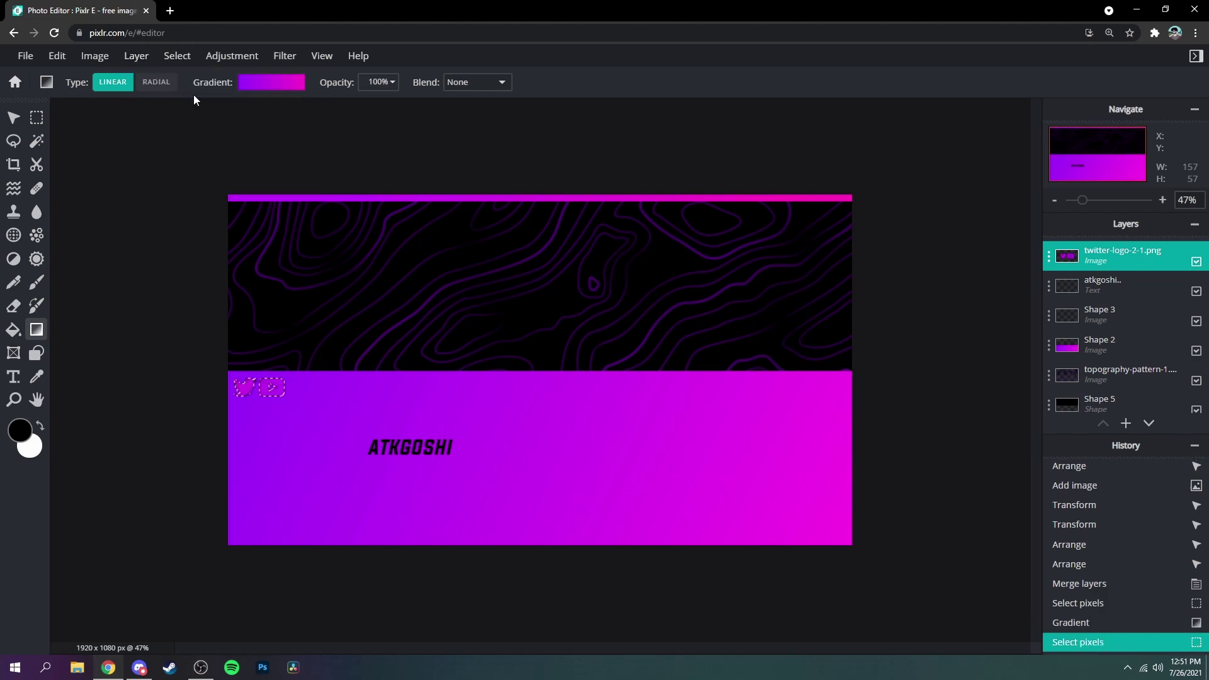
left_click(177, 56)
left_click(186, 115)
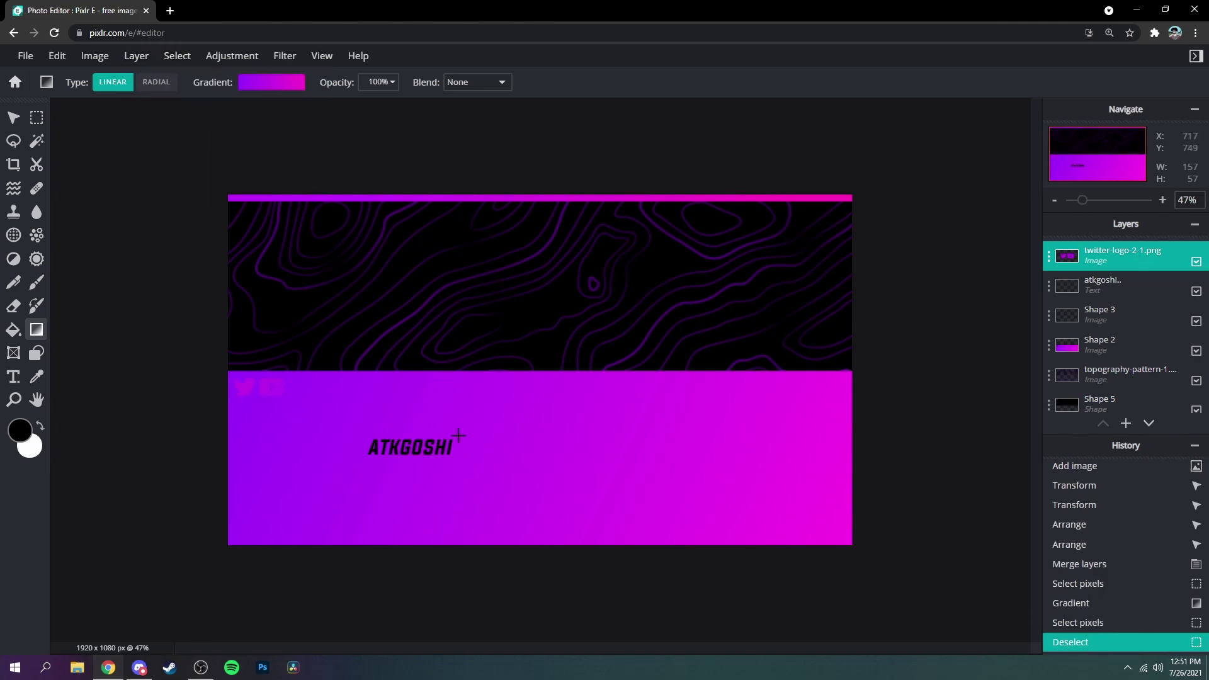
- Give the logos a black drop shadow with 14px/9px offset and about 52% opacity
scroll(264, 389, "up", 2)
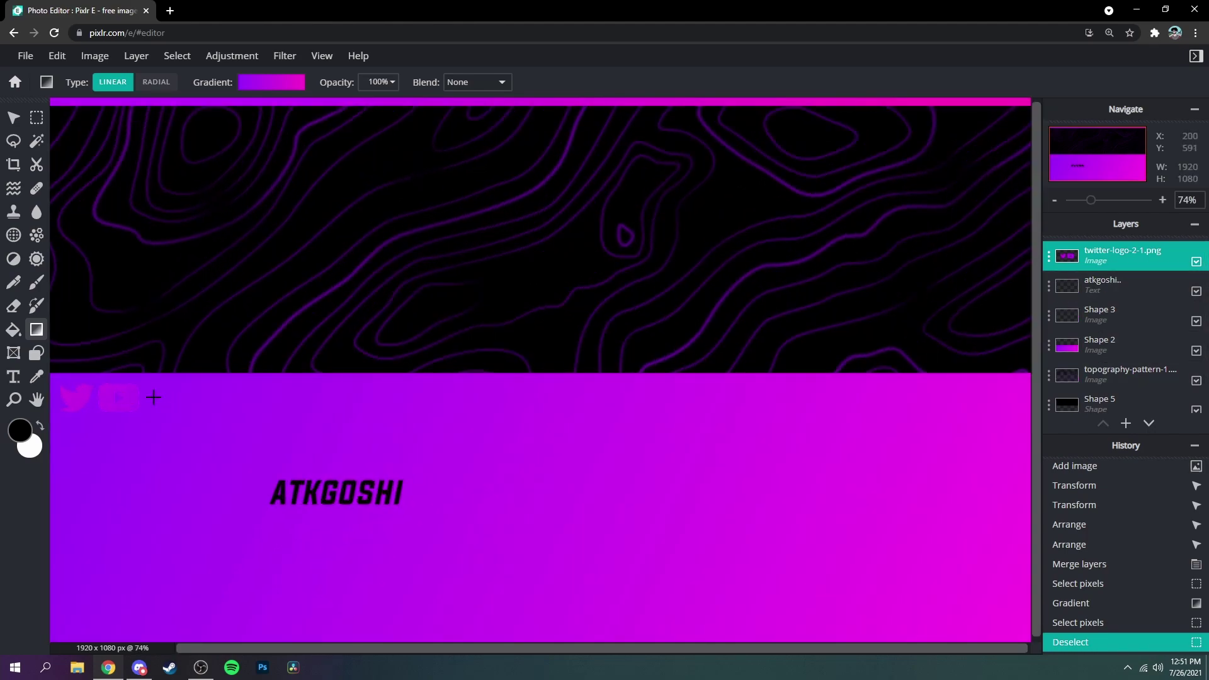
scroll(148, 396, "down", 3)
scroll(260, 374, "up", 3)
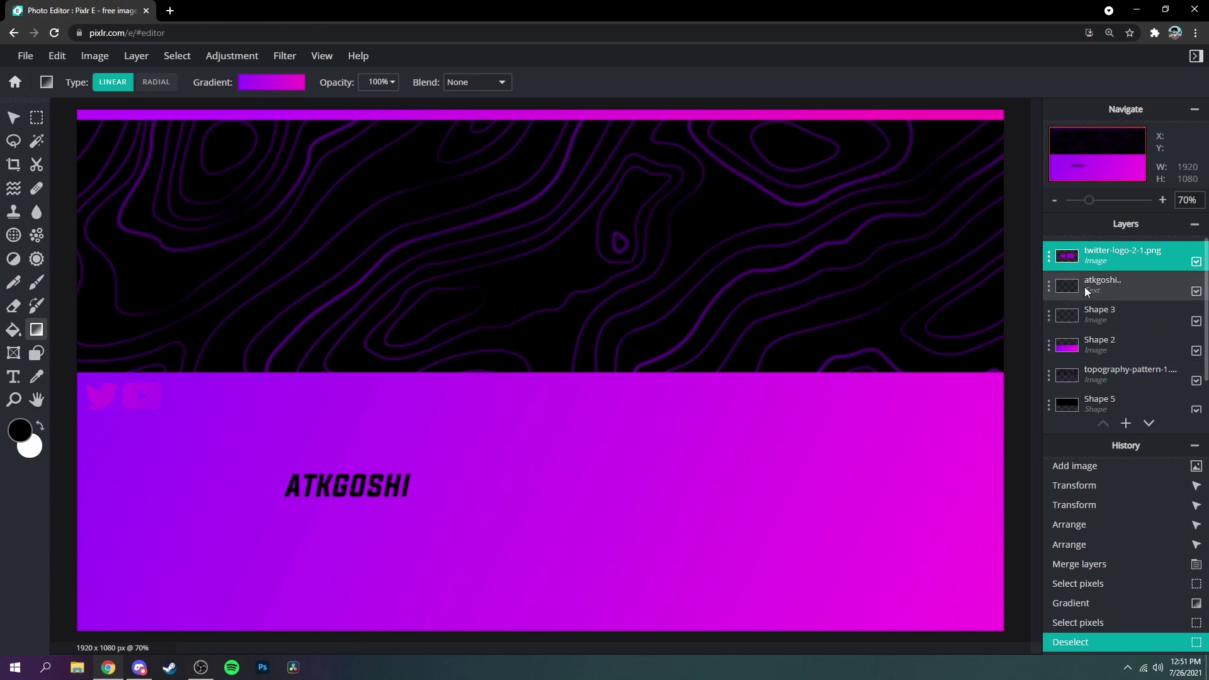
left_click(287, 57)
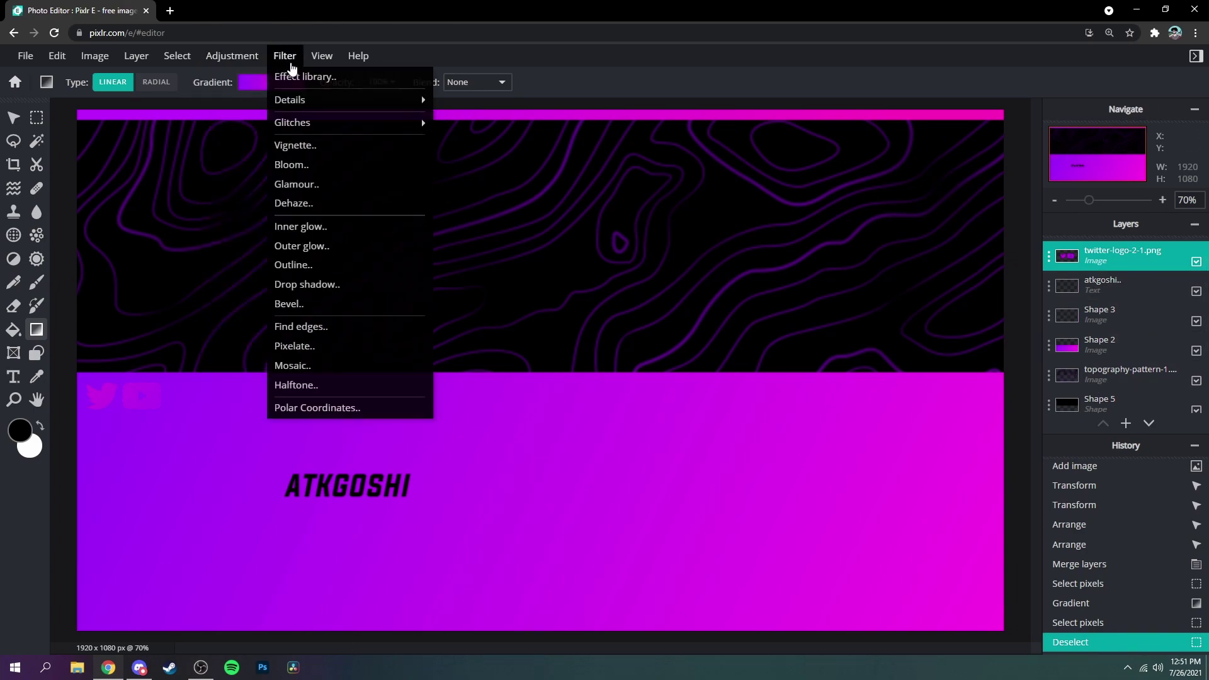
left_click(297, 286)
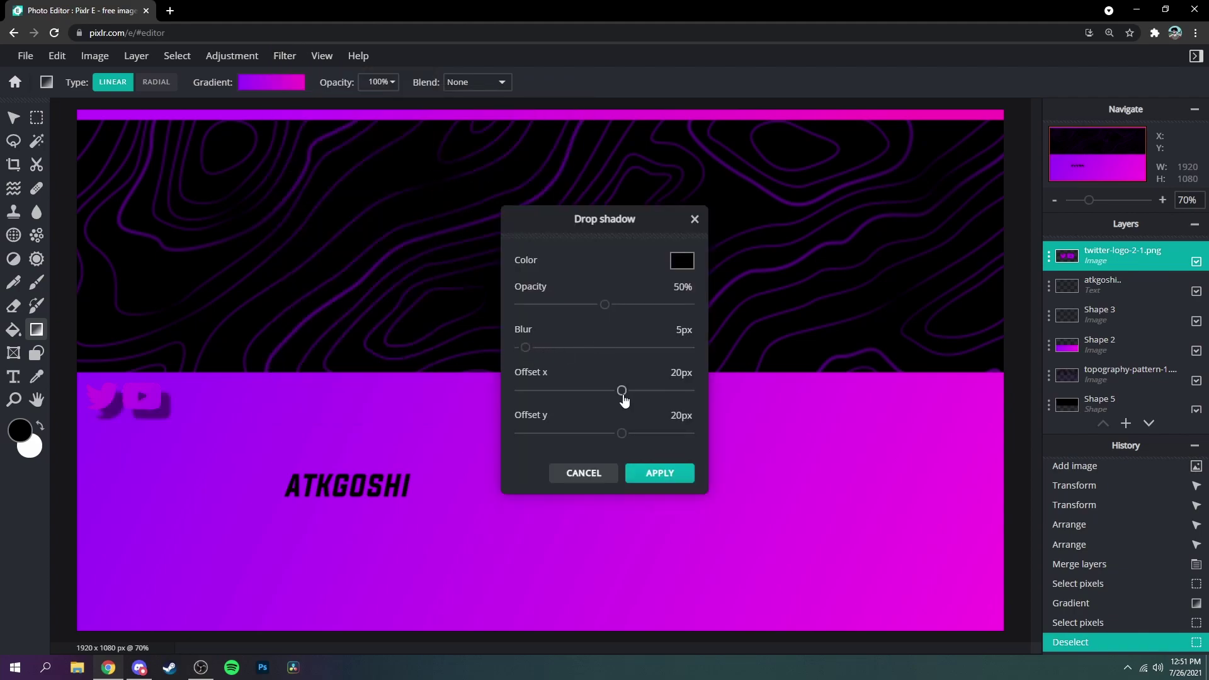
left_click_drag(605, 304, 784, 319)
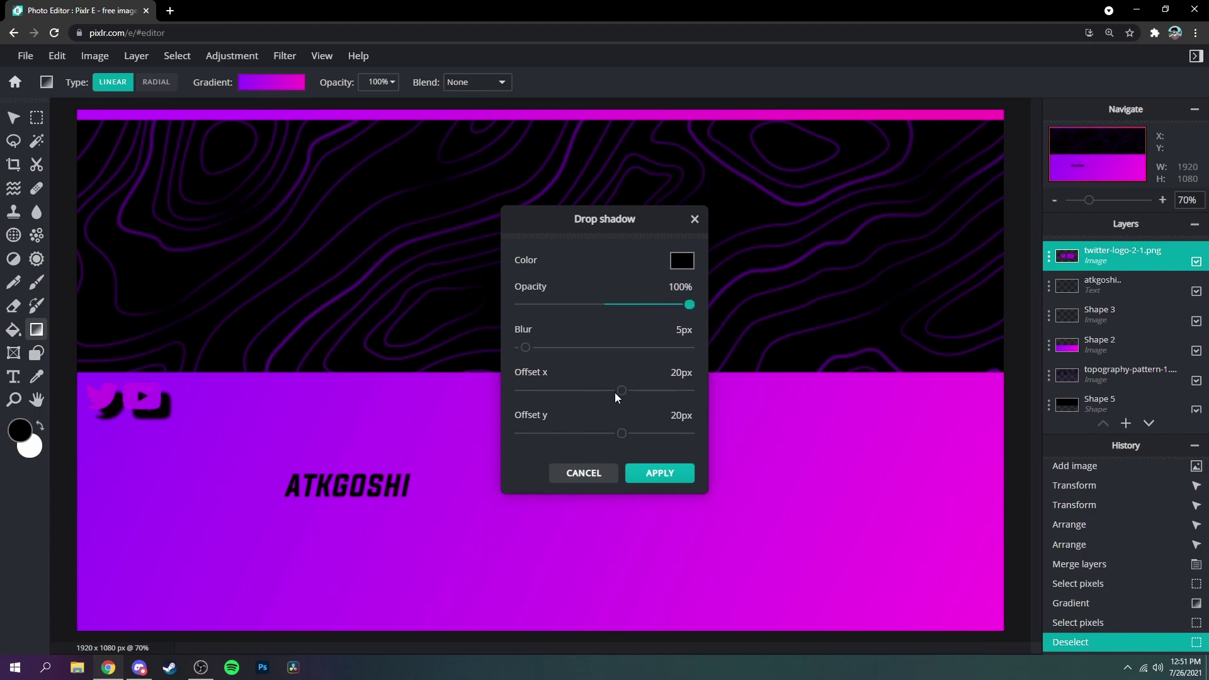
mouse_move(623, 392)
left_mouse_down()
mouse_move(600, 393)
mouse_move(618, 393)
left_mouse_up()
left_click_drag(615, 435, 615, 432)
left_click(620, 301)
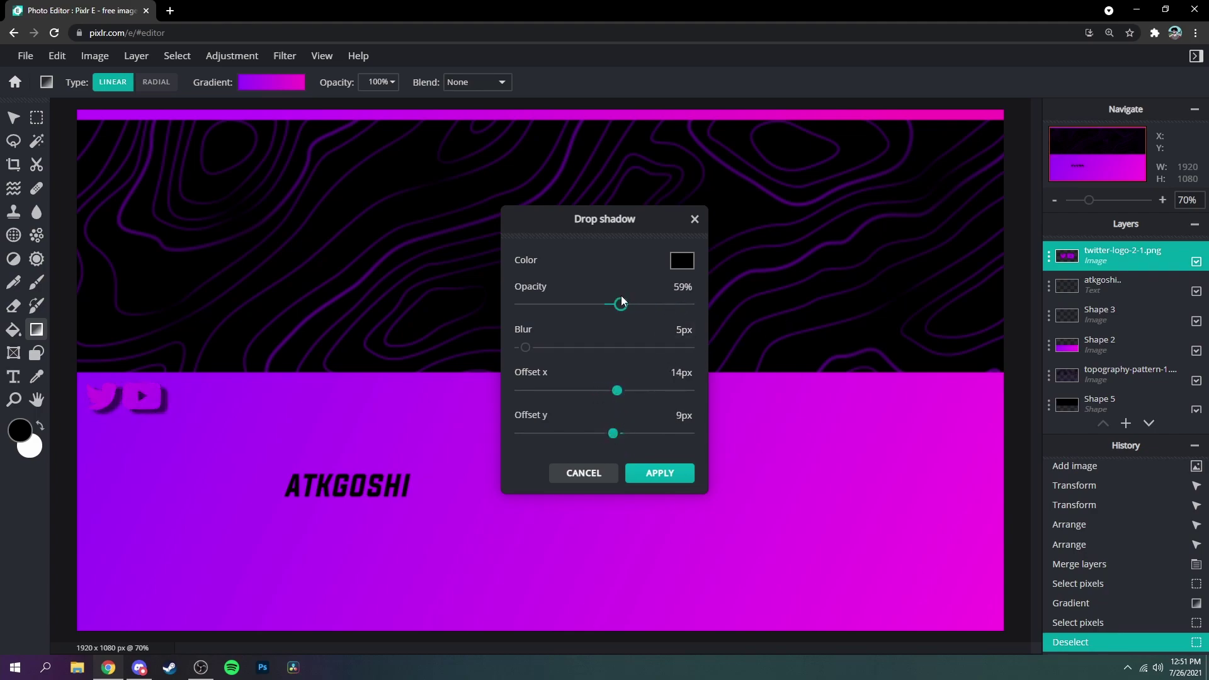
left_click_drag(612, 304, 609, 305)
left_click(648, 474)
scroll(424, 373, "down", 3)
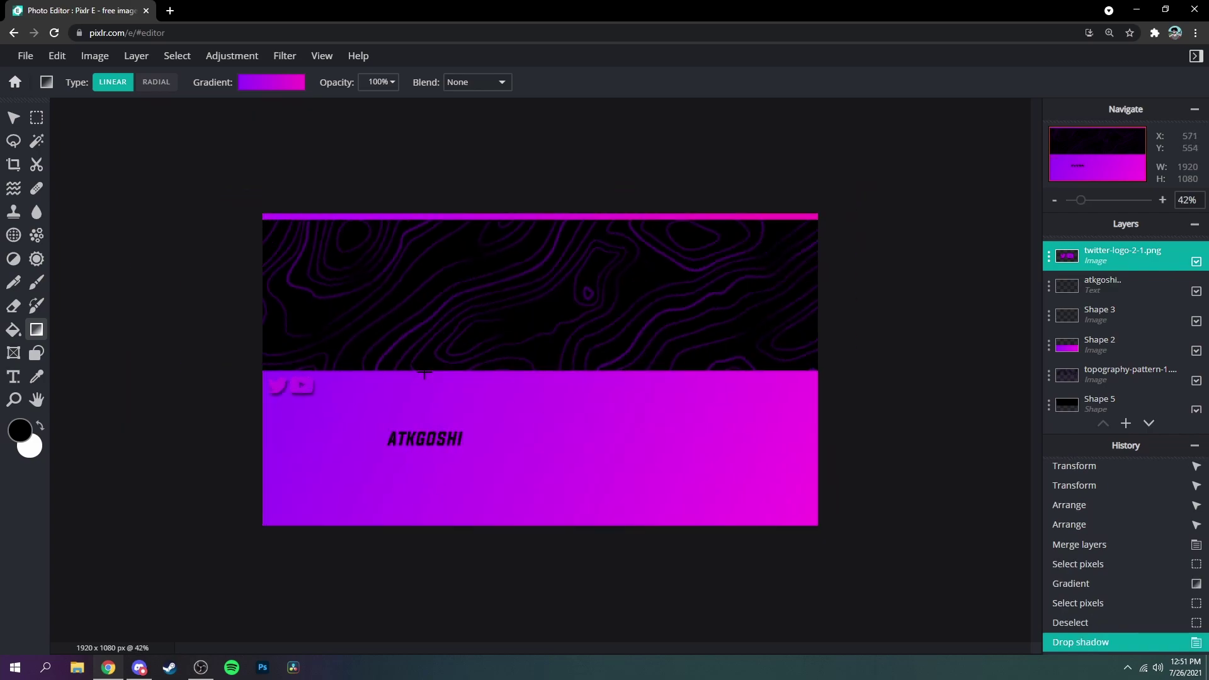
- Move the ATKGOSHI text up beside the social logos
scroll(424, 373, "up", 2)
left_click(13, 118)
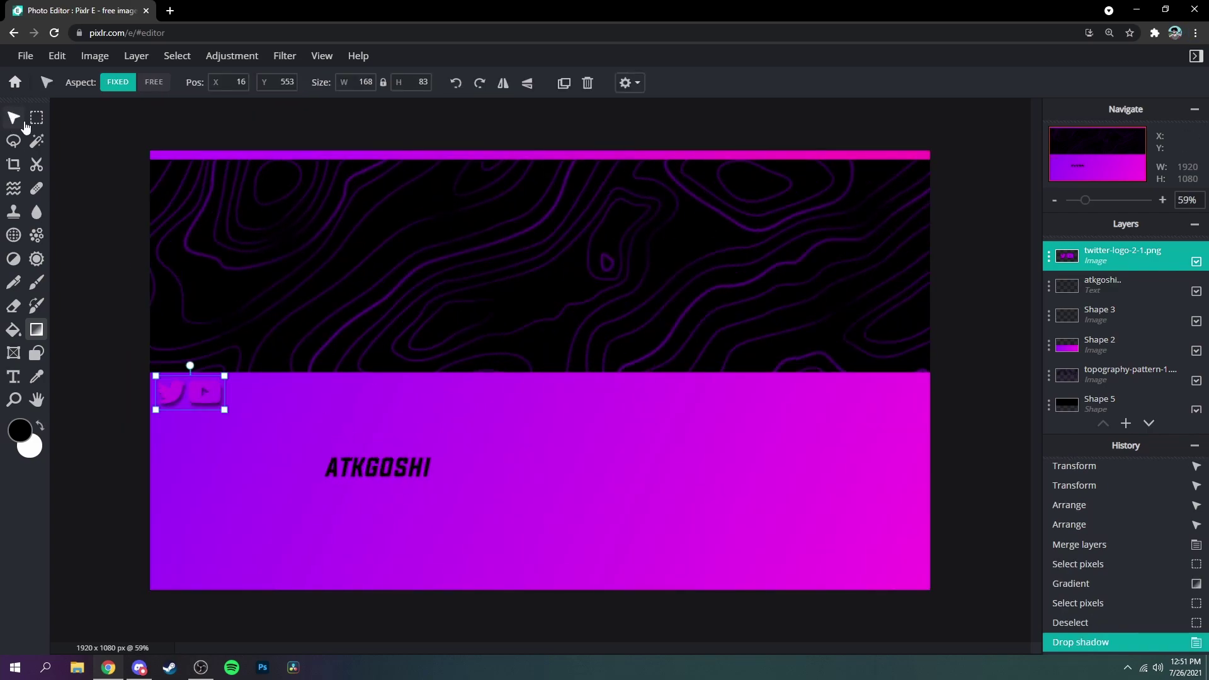
left_click(354, 476)
left_click_drag(405, 475, 310, 400)
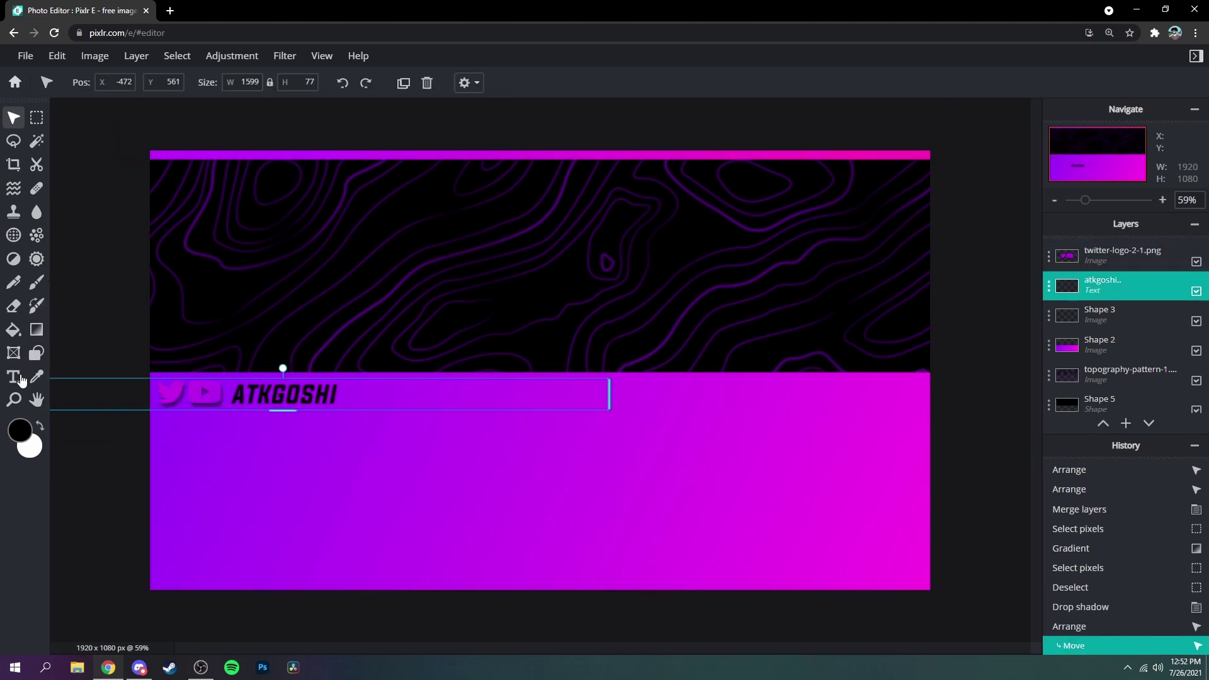
- Turn on a shadow for the ATKGOSHI text in the text styles
left_click(19, 377)
left_click(555, 84)
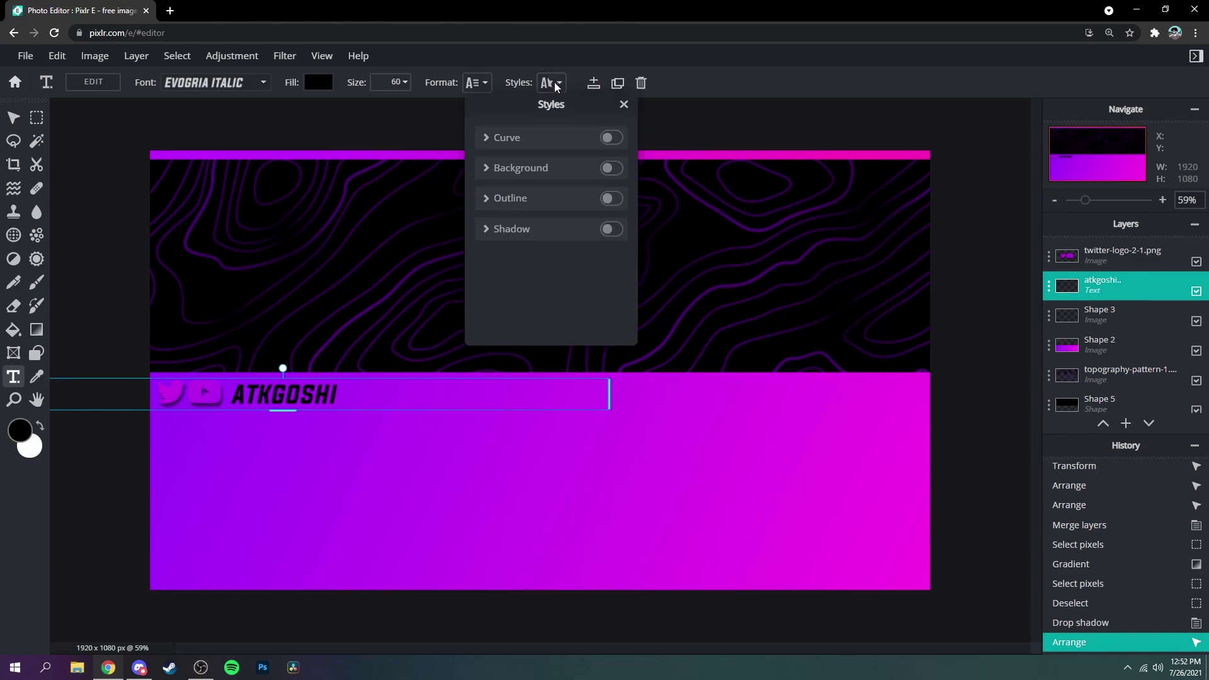
left_click(610, 230)
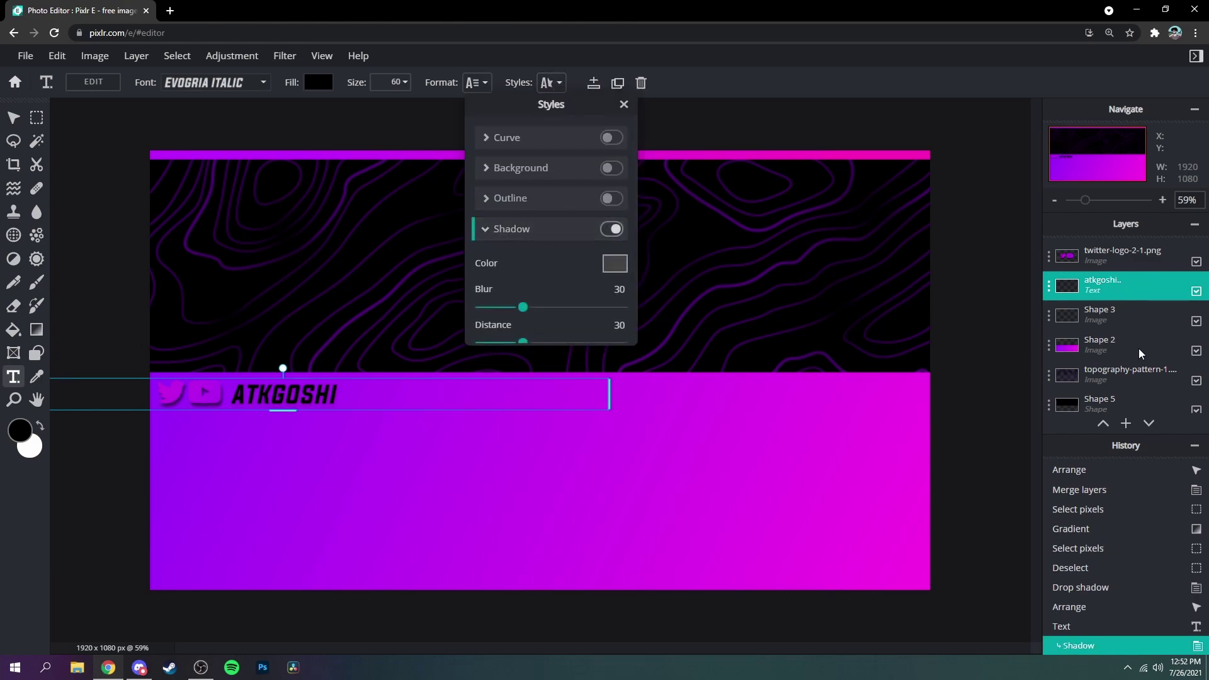
left_click(1127, 374)
scroll(135, 416, "down", 2)
left_click(44, 355)
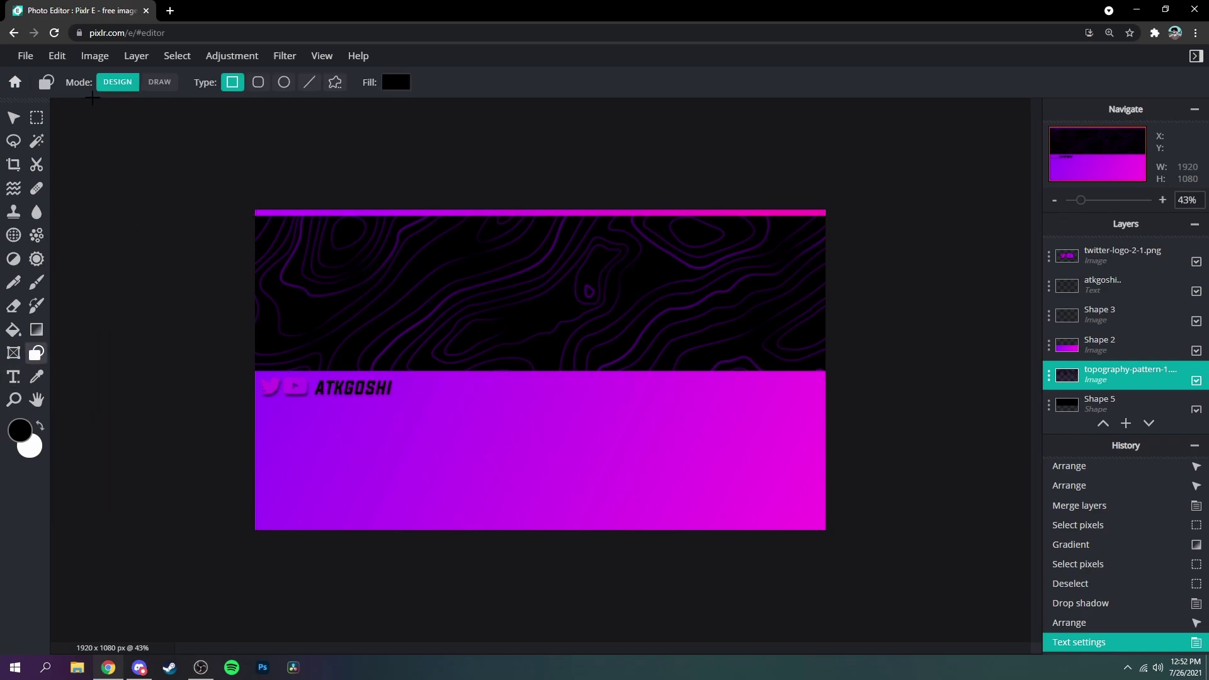
- Draw a black line, thickness 7, across the black–pink boundary
left_click(309, 81)
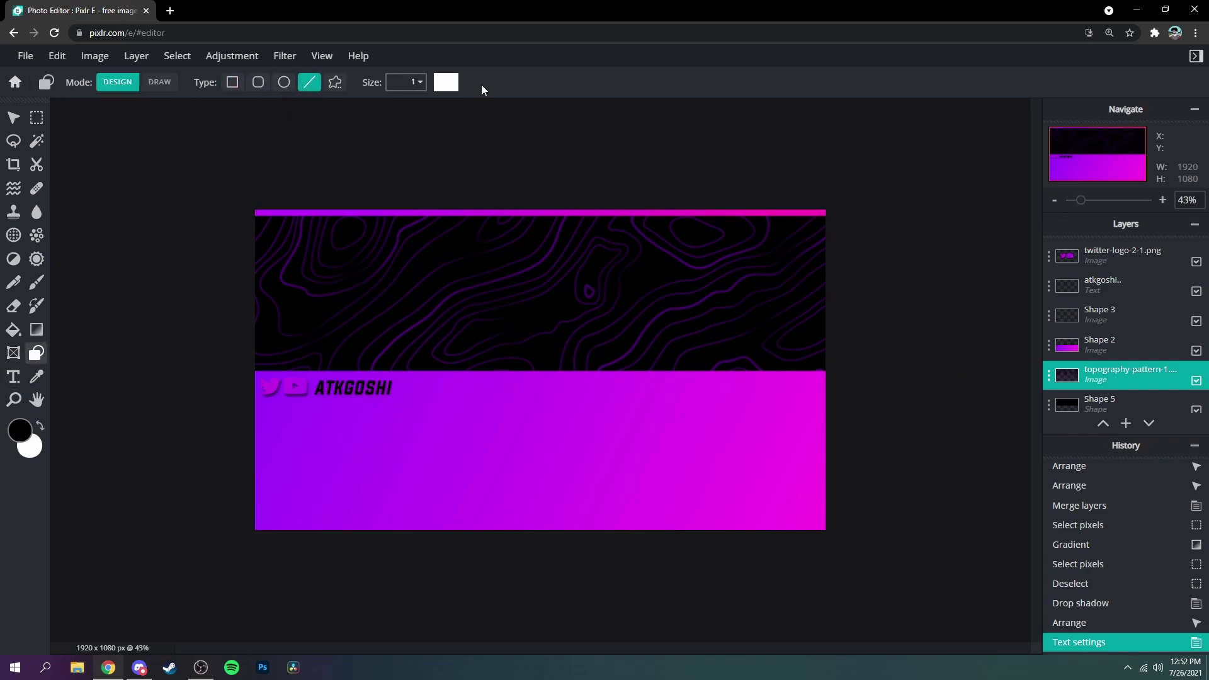
left_click(446, 82)
left_click_drag(561, 332, 710, 502)
left_click(724, 461)
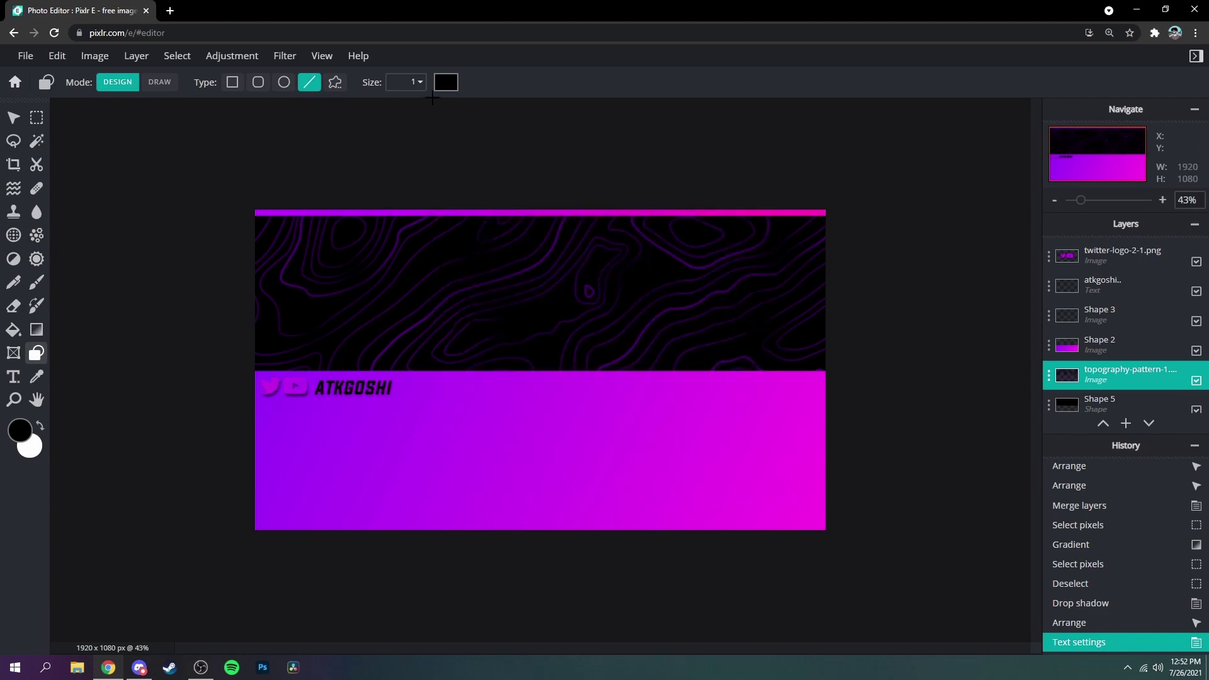
left_click(409, 82)
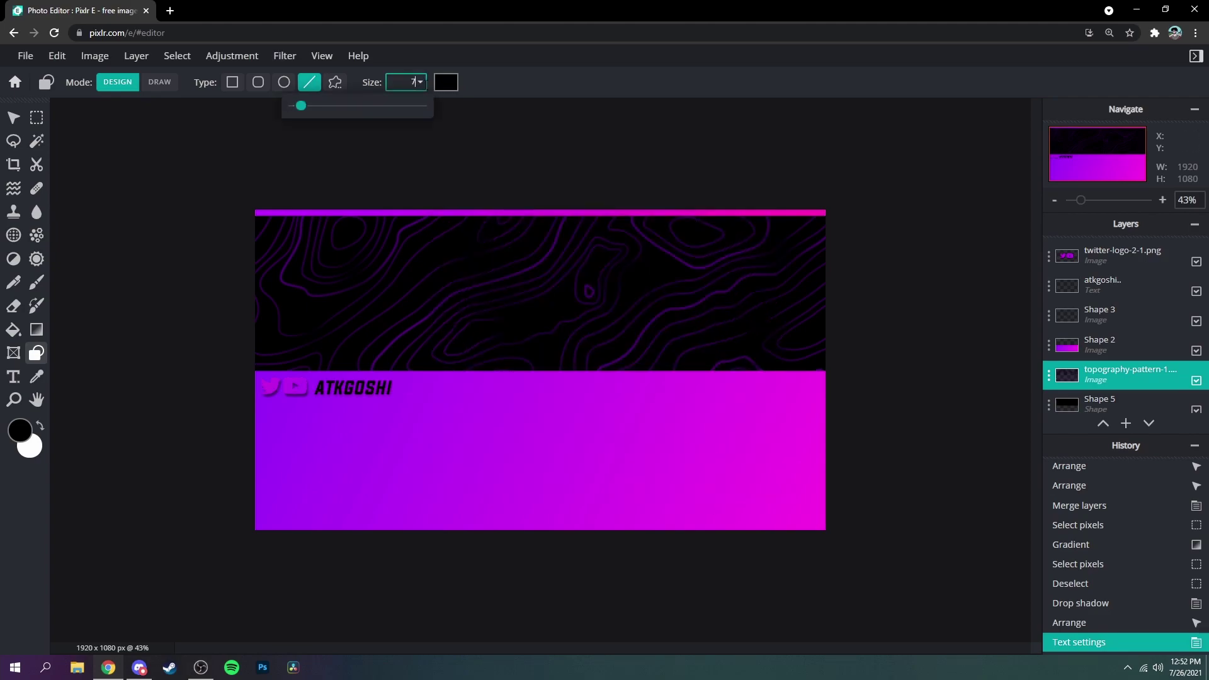
left_click(196, 179)
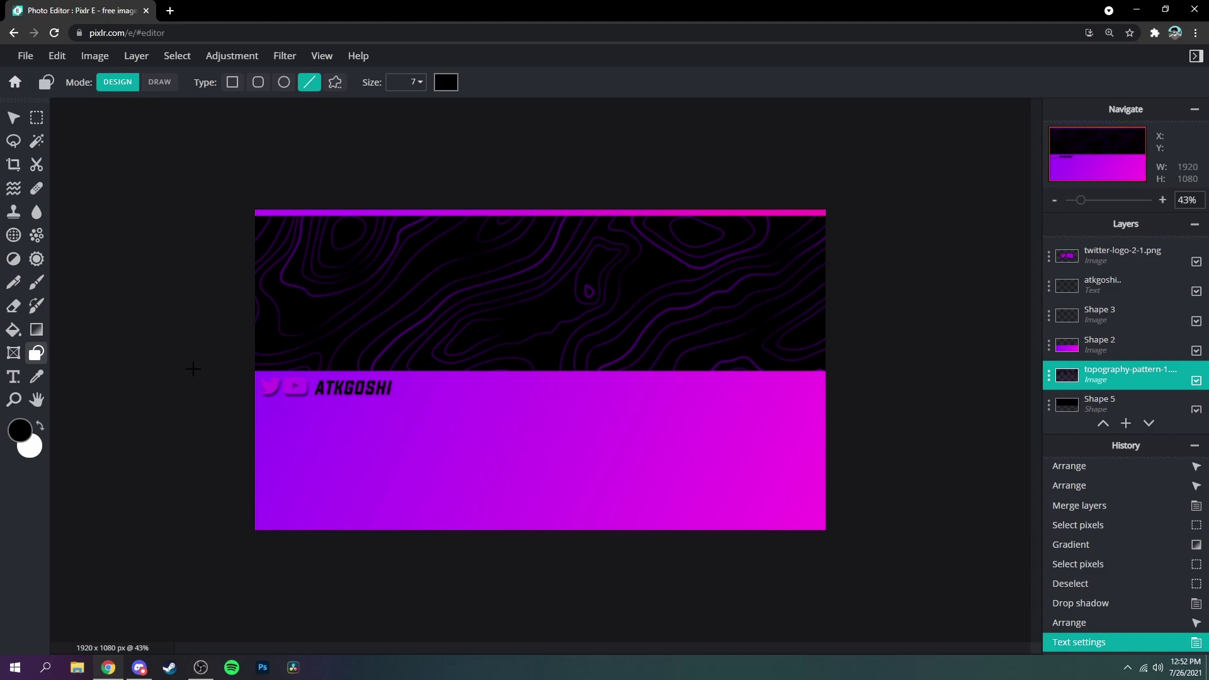
left_click_drag(194, 368, 882, 374)
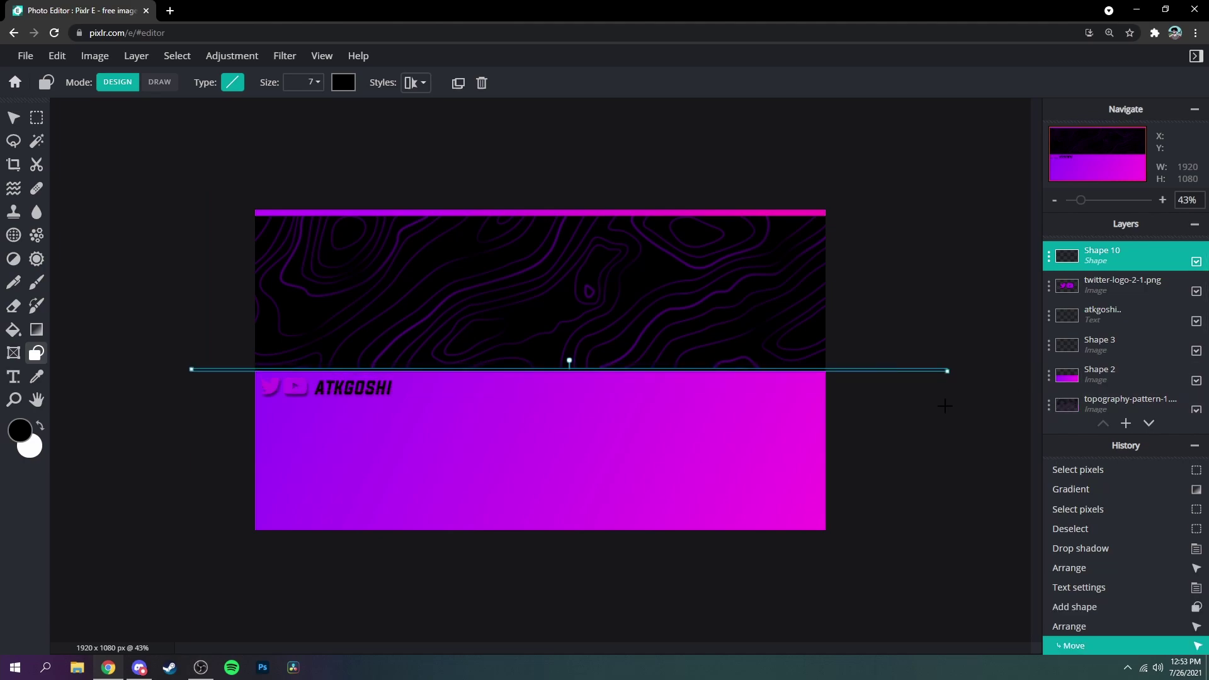
left_click(944, 399)
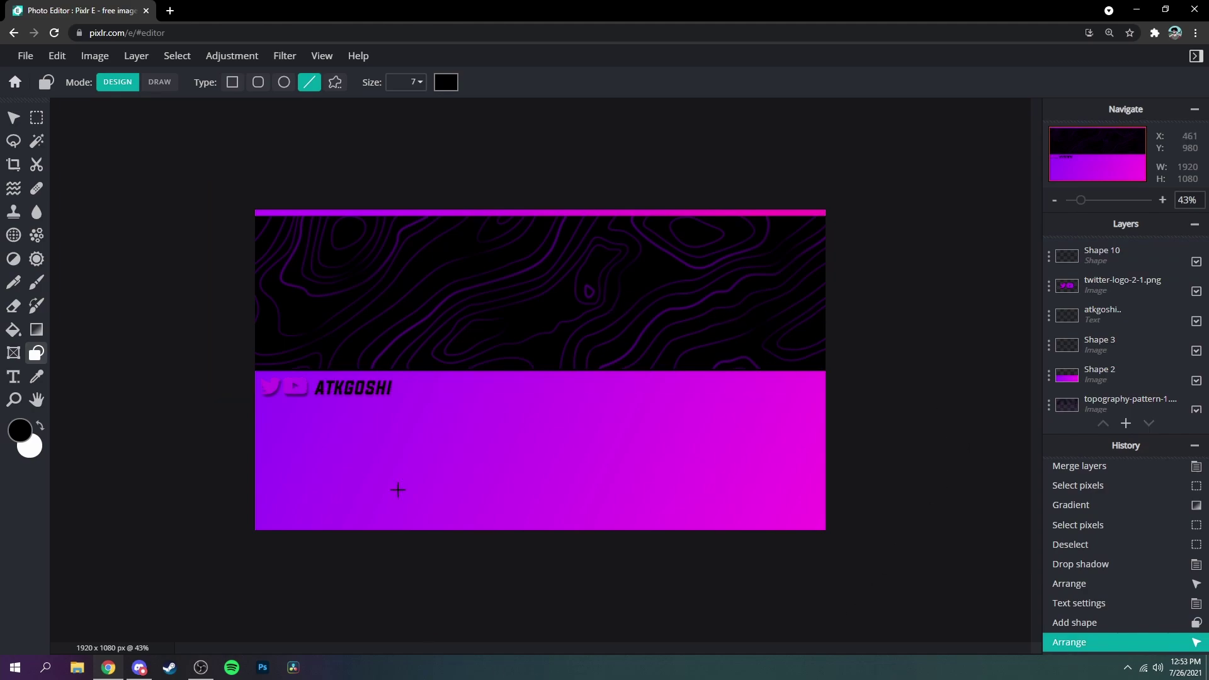
- Duplicate the Shape 10 line layer and move the copy up to the top edge
left_click(592, 370)
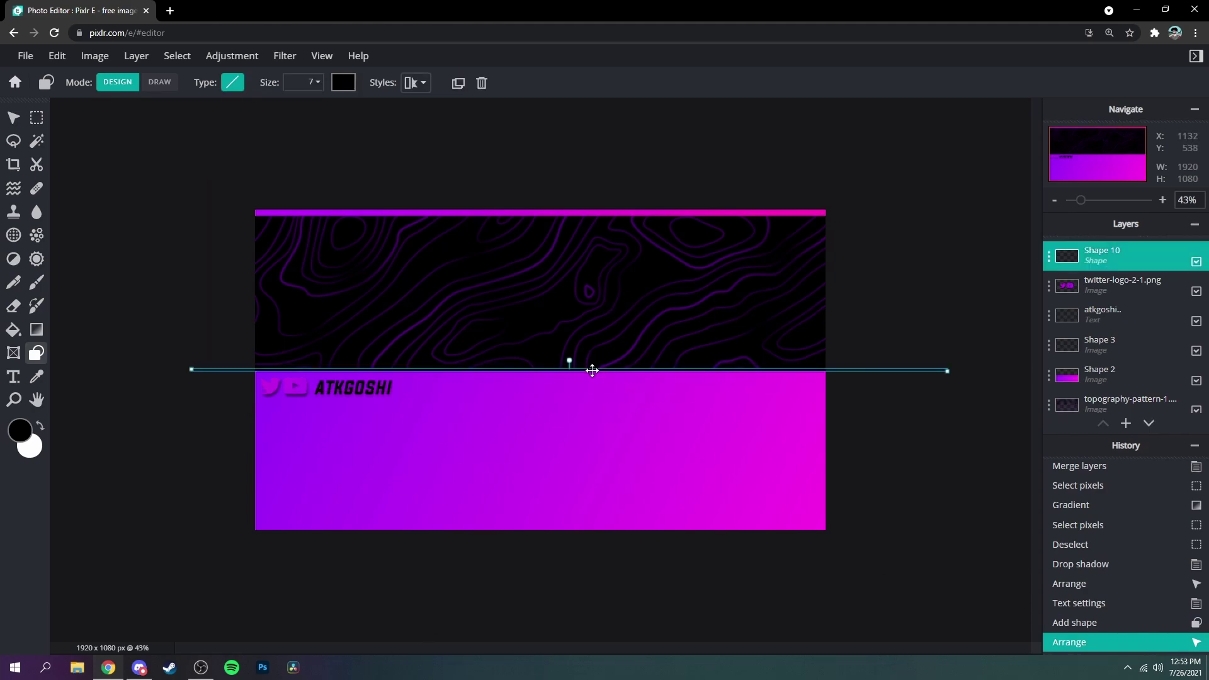
left_click(1126, 258)
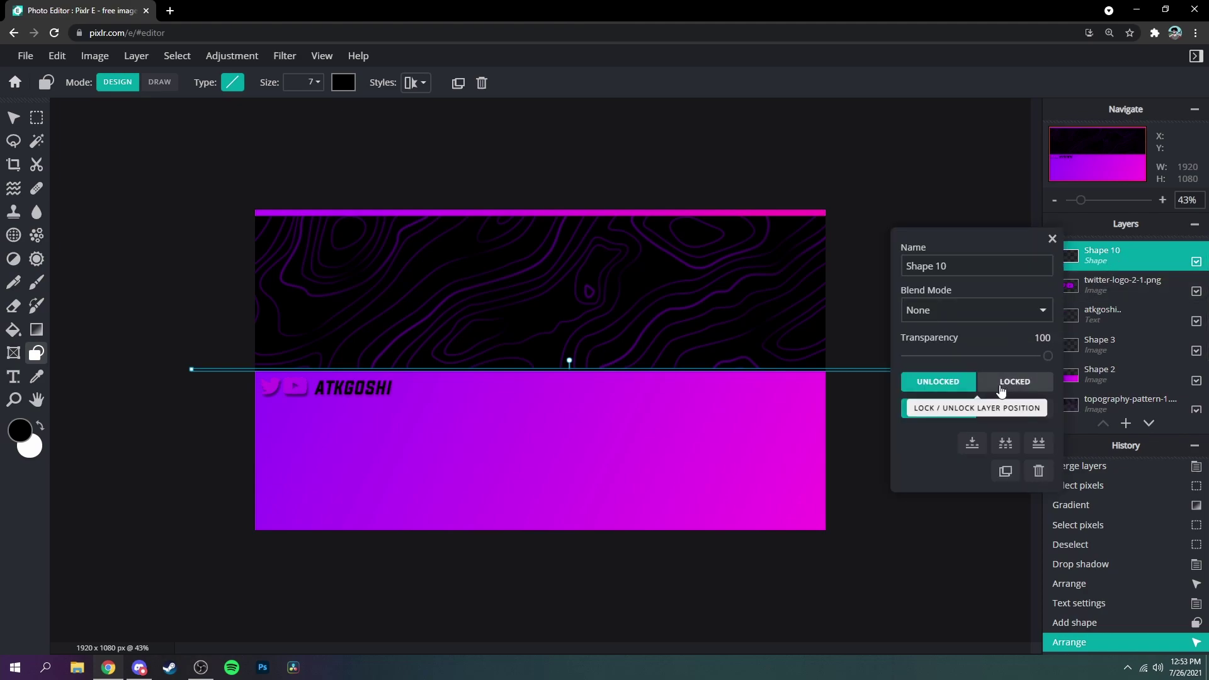
left_click(1005, 471)
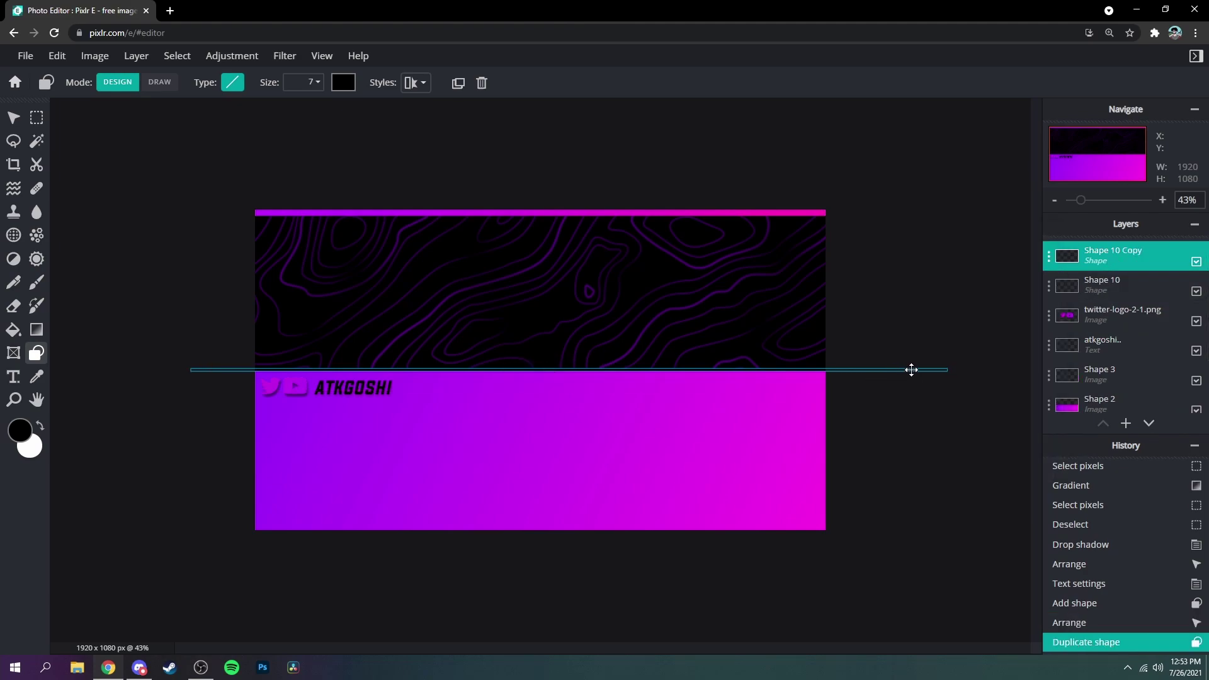
left_click_drag(912, 370, 880, 215)
left_click(1129, 285)
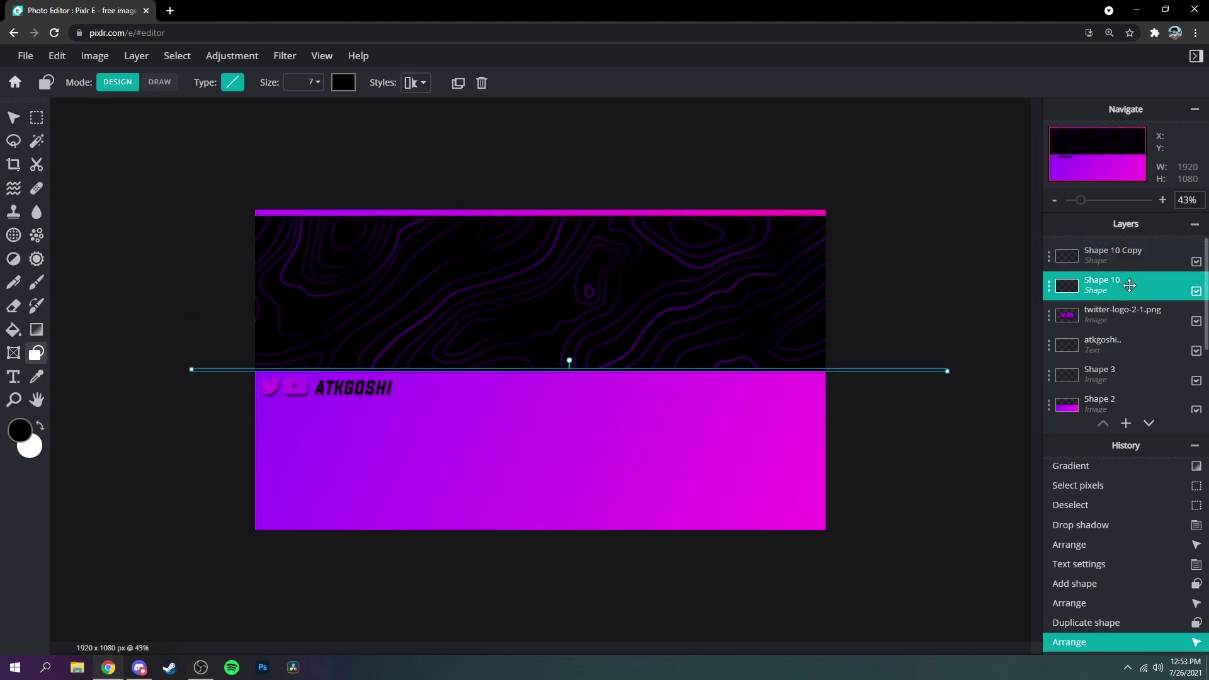
left_click(1085, 303)
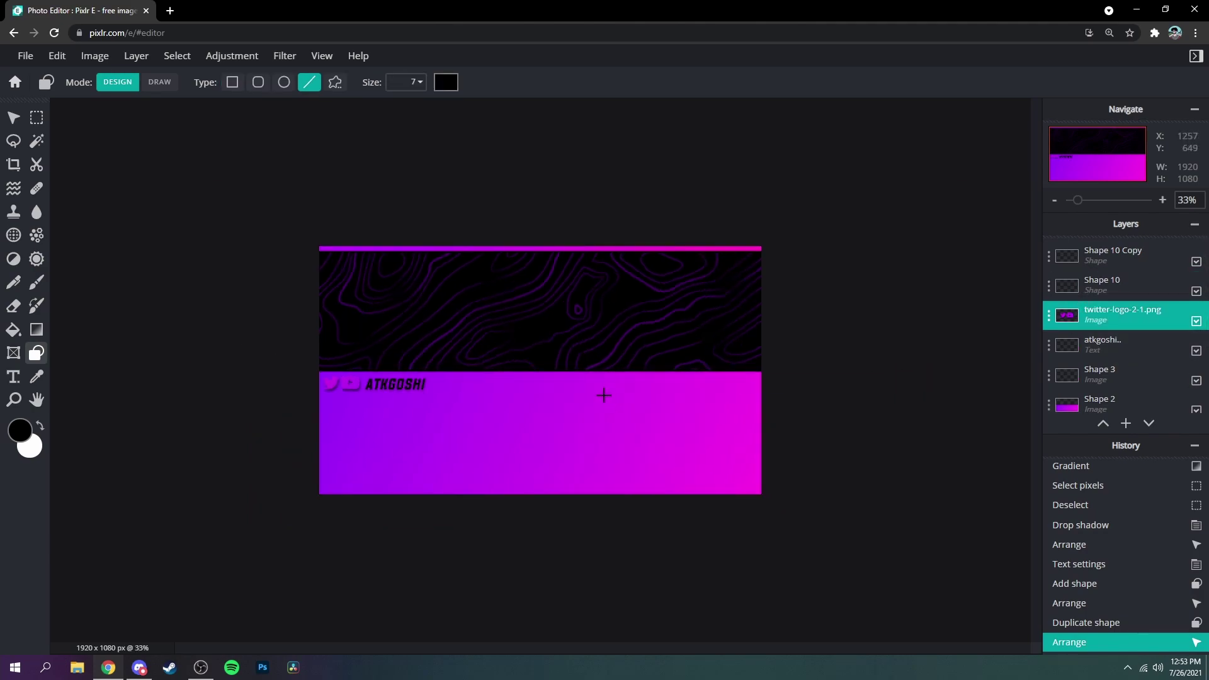
scroll(602, 397, "down", 2)
scroll(759, 448, "up", 2)
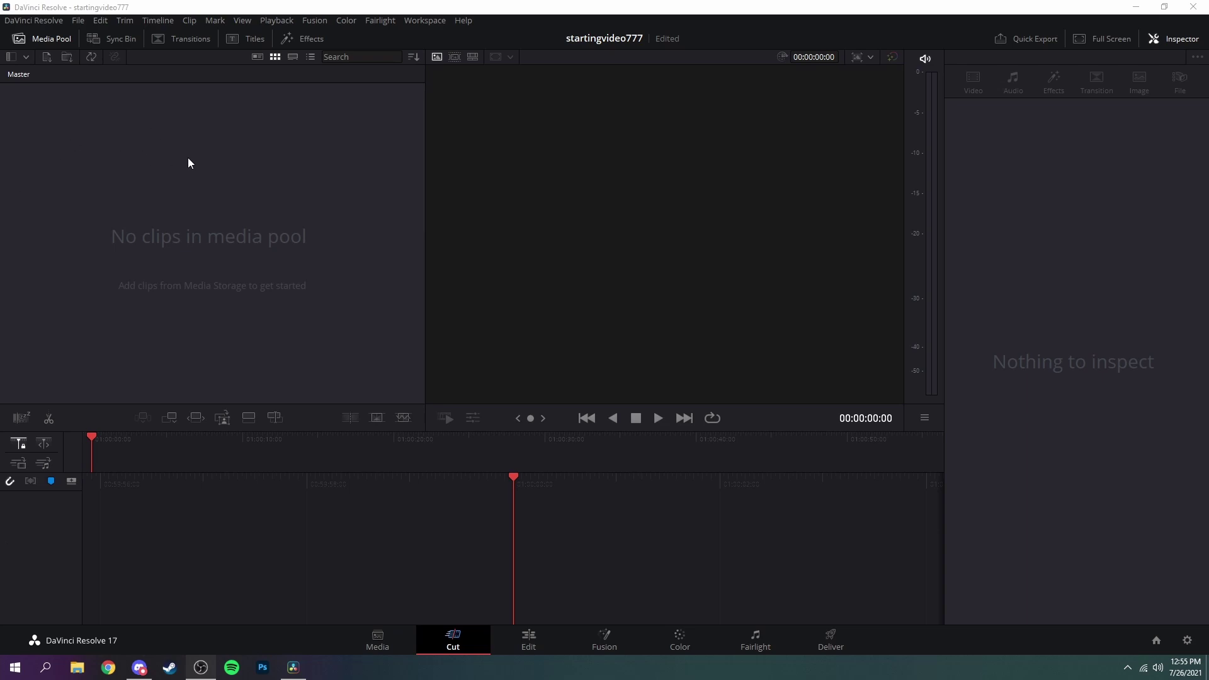
- Drag starting soon purple.png from File Explorer into the Media Pool
left_click(83, 659)
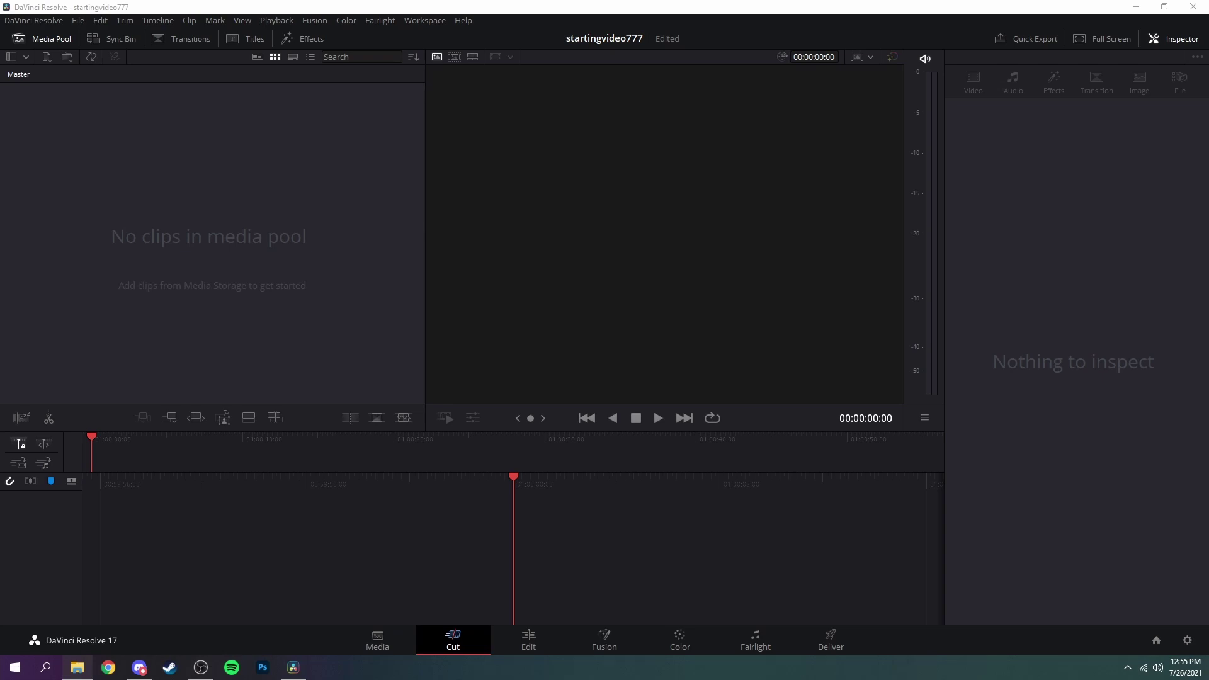
left_click_drag(240, 270, 227, 280)
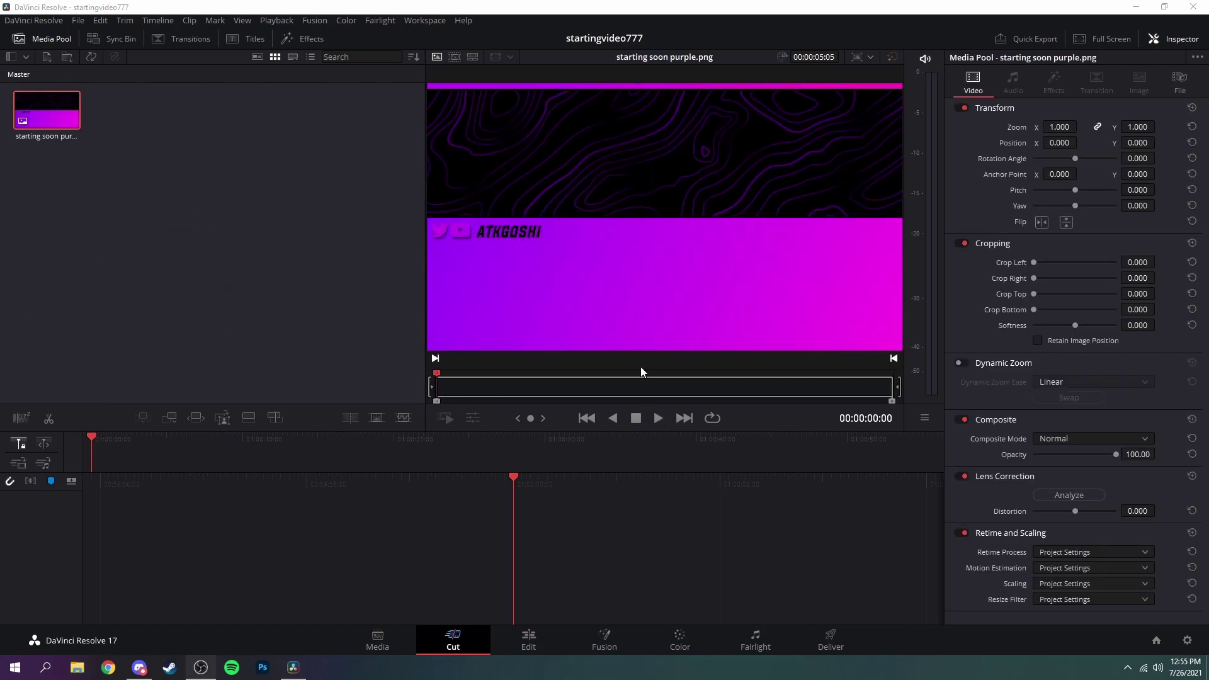
- Place the Text title on track 2 above starting soon purple.png on track 1
left_click(254, 39)
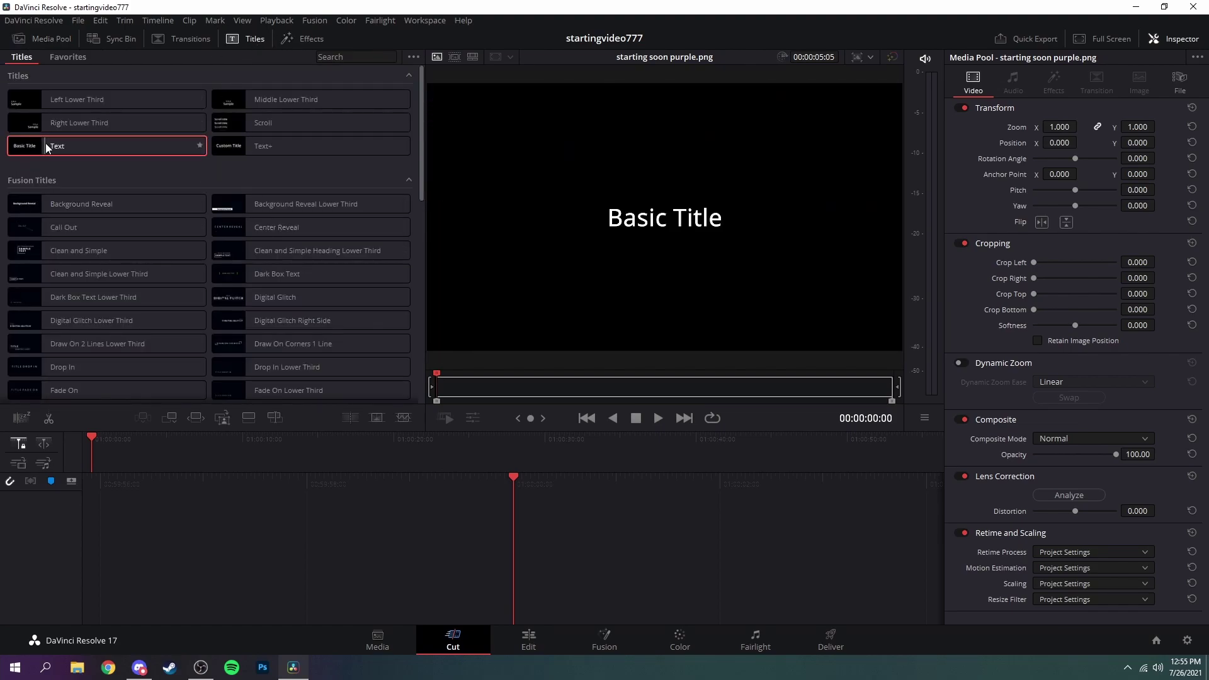
left_click_drag(54, 150, 513, 522)
left_click(573, 564)
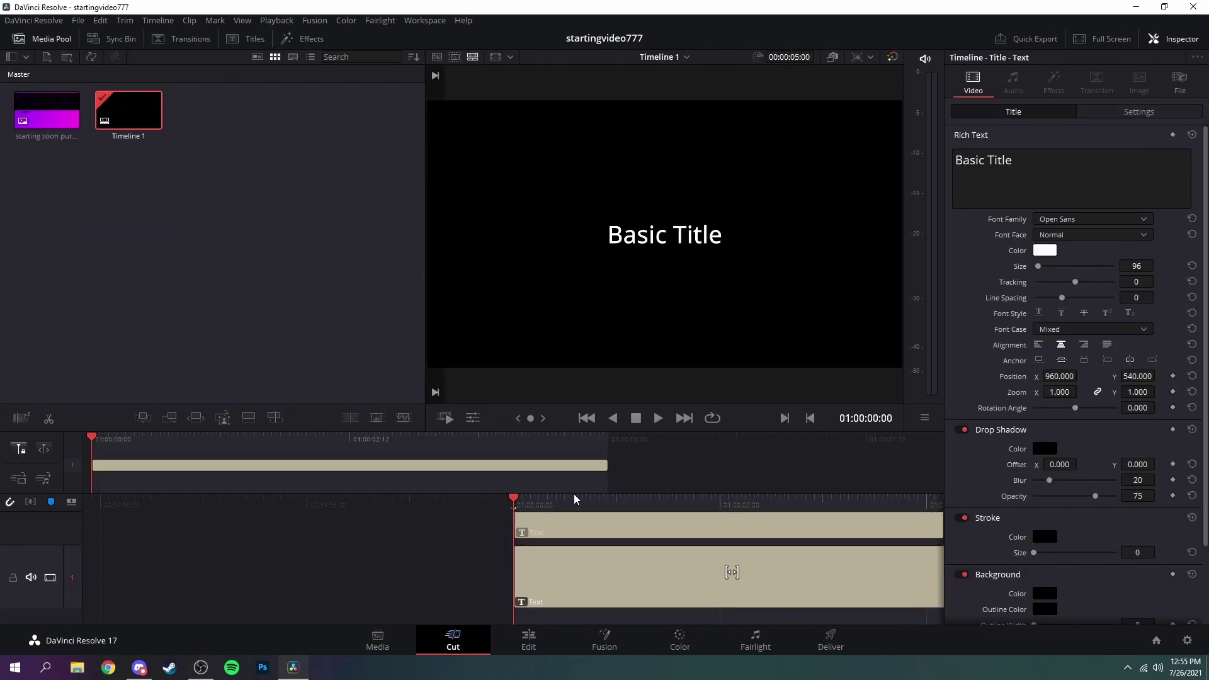
mouse_move(39, 118)
left_mouse_down()
mouse_move(552, 603)
mouse_move(589, 618)
mouse_move(504, 578)
mouse_move(521, 566)
left_mouse_up()
left_click_drag(540, 466, 120, 458)
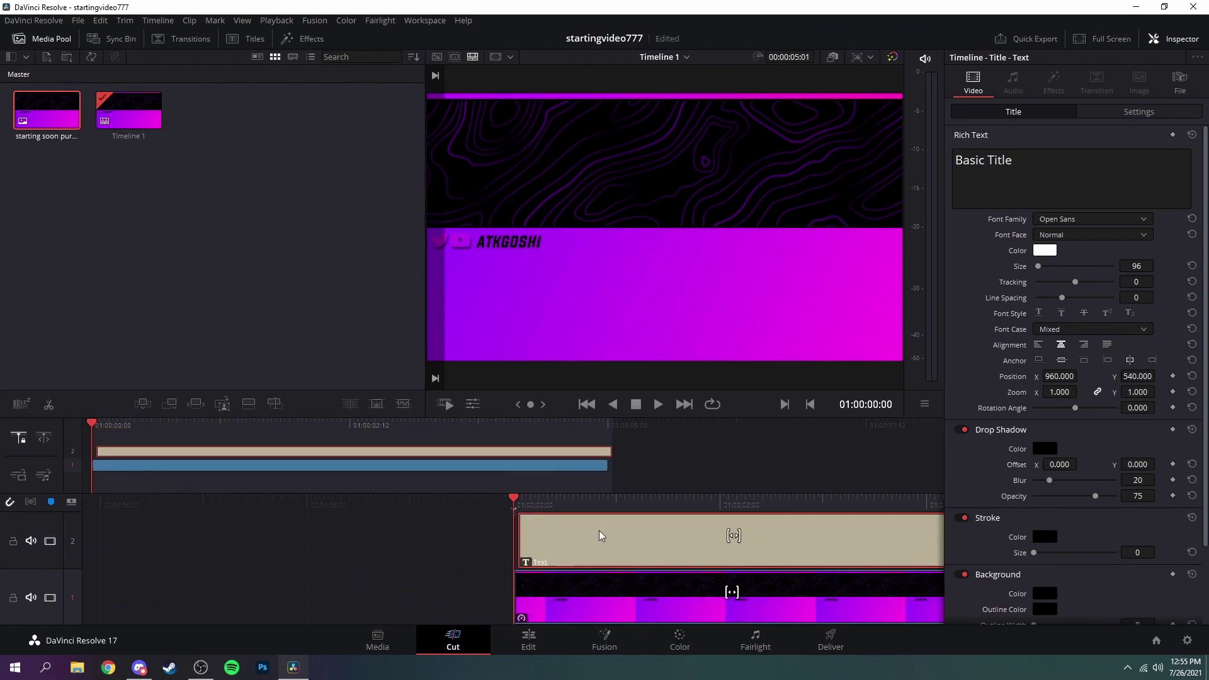
left_click(602, 535)
left_click(757, 603)
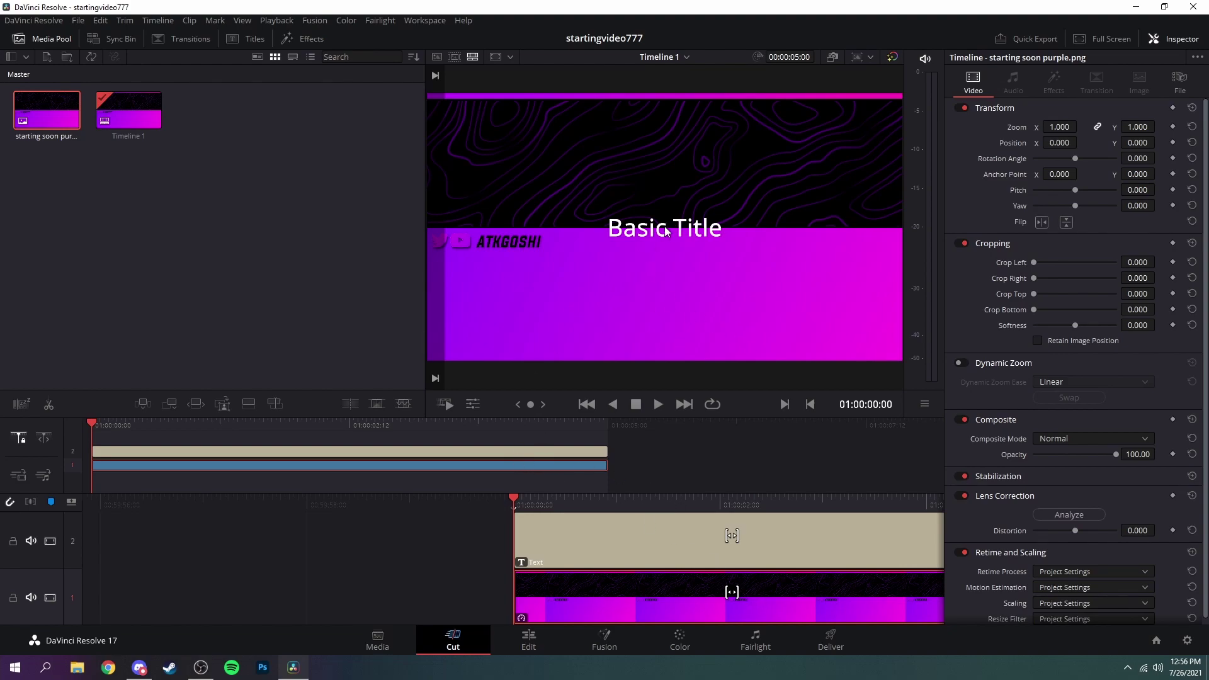
- Replace the placeholder title with 'Stream' and 'Starting Soon' on two lines
left_click(608, 566)
left_click_drag(638, 230, 638, 306)
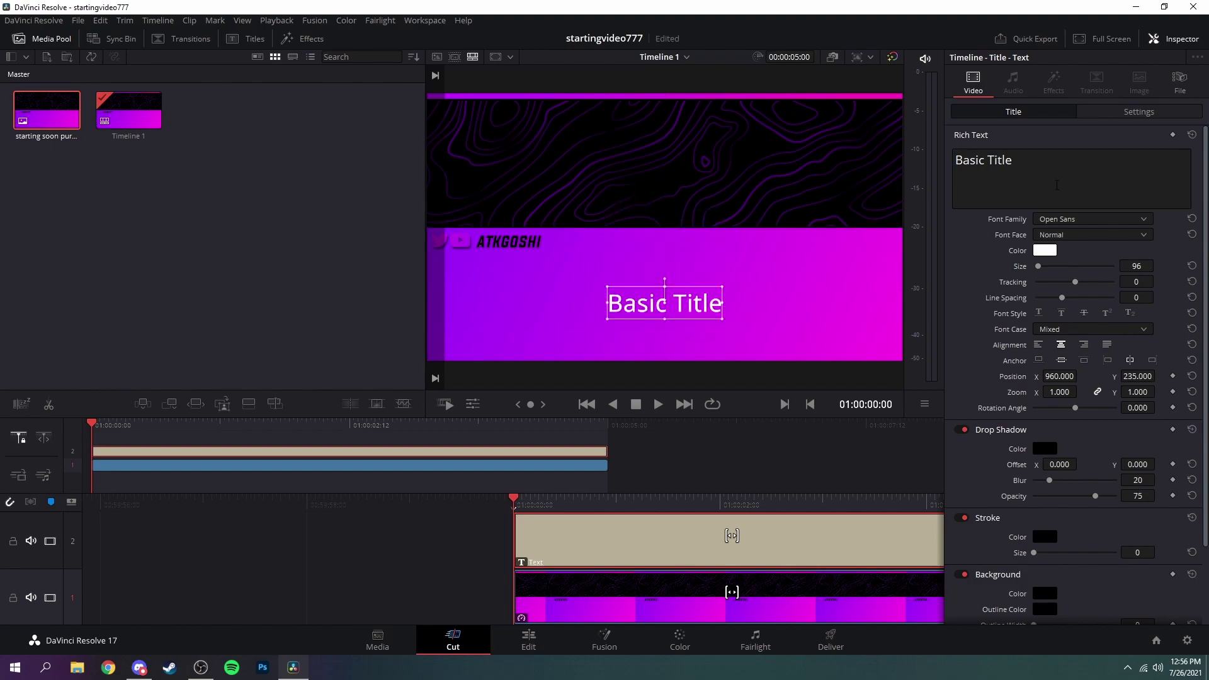
triple_click(1018, 165)
key("BackSpace")
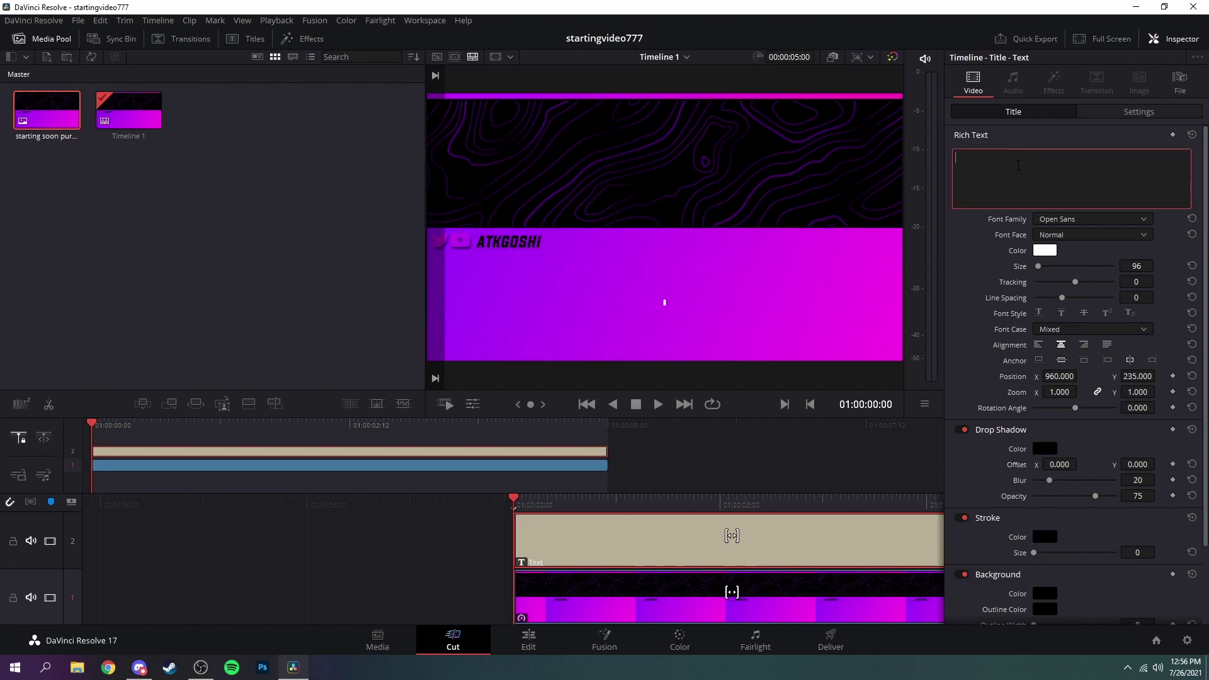
type("Stream")
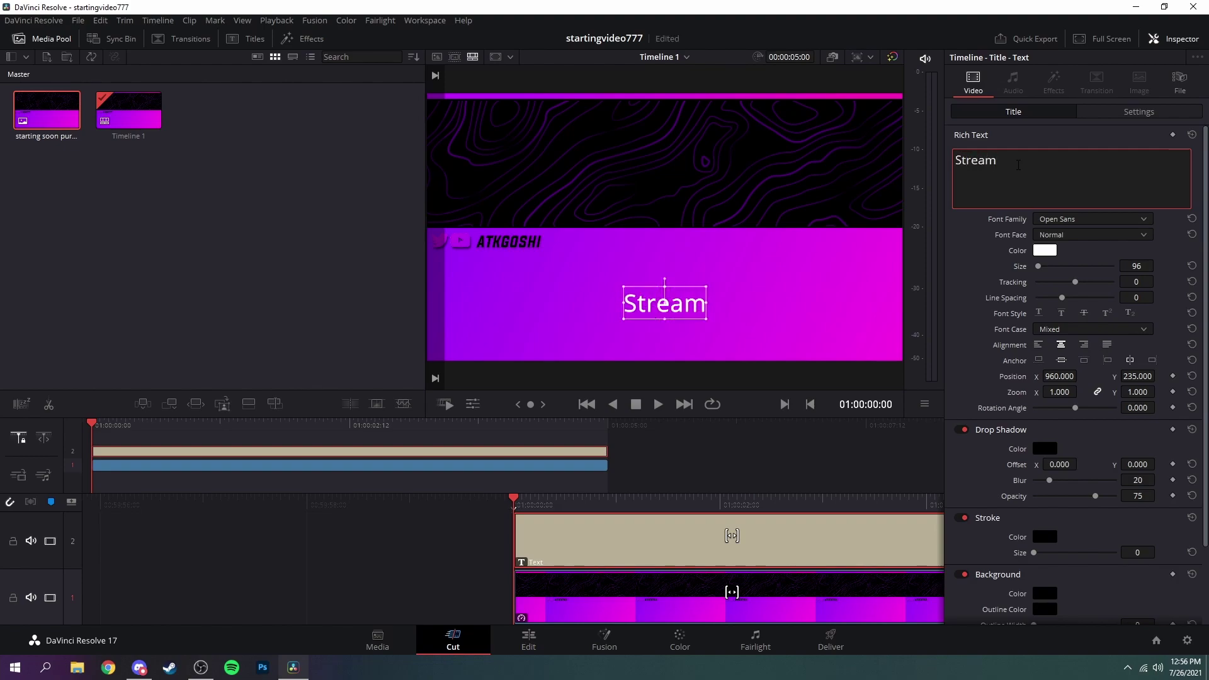
key("Return")
type("Star")
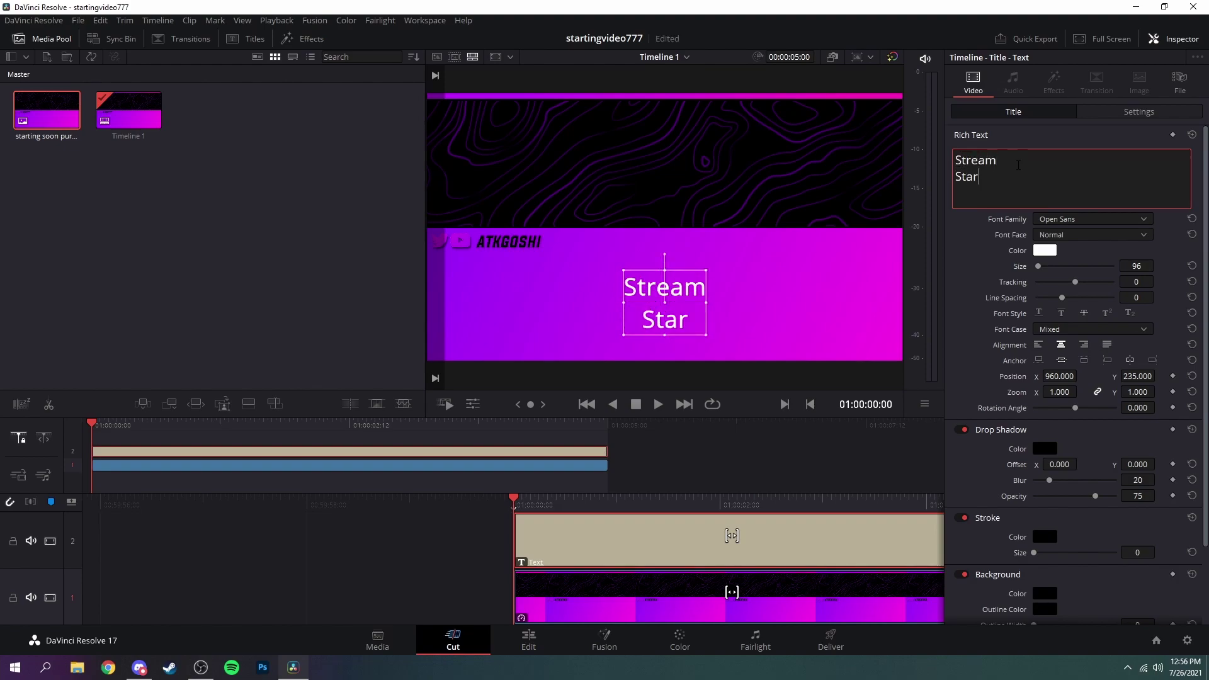
type("ting Soon")
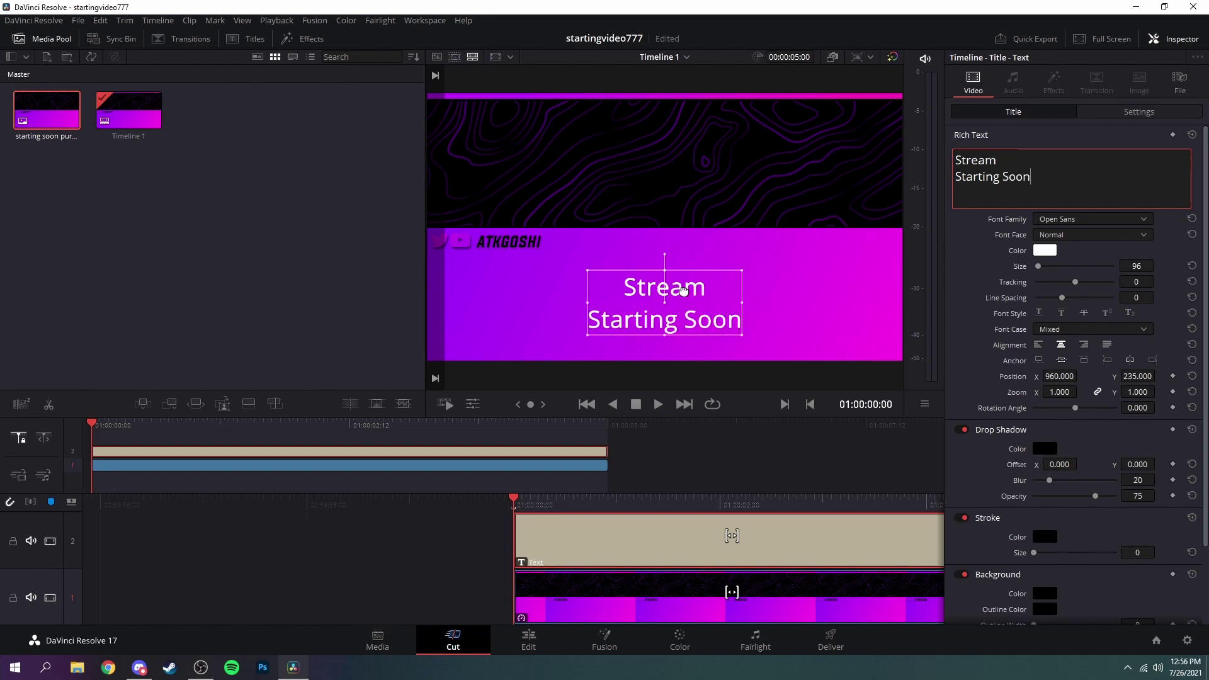
- Enlarge the title text to size 134
left_click(685, 292)
double_click(1014, 192)
double_click(1010, 180)
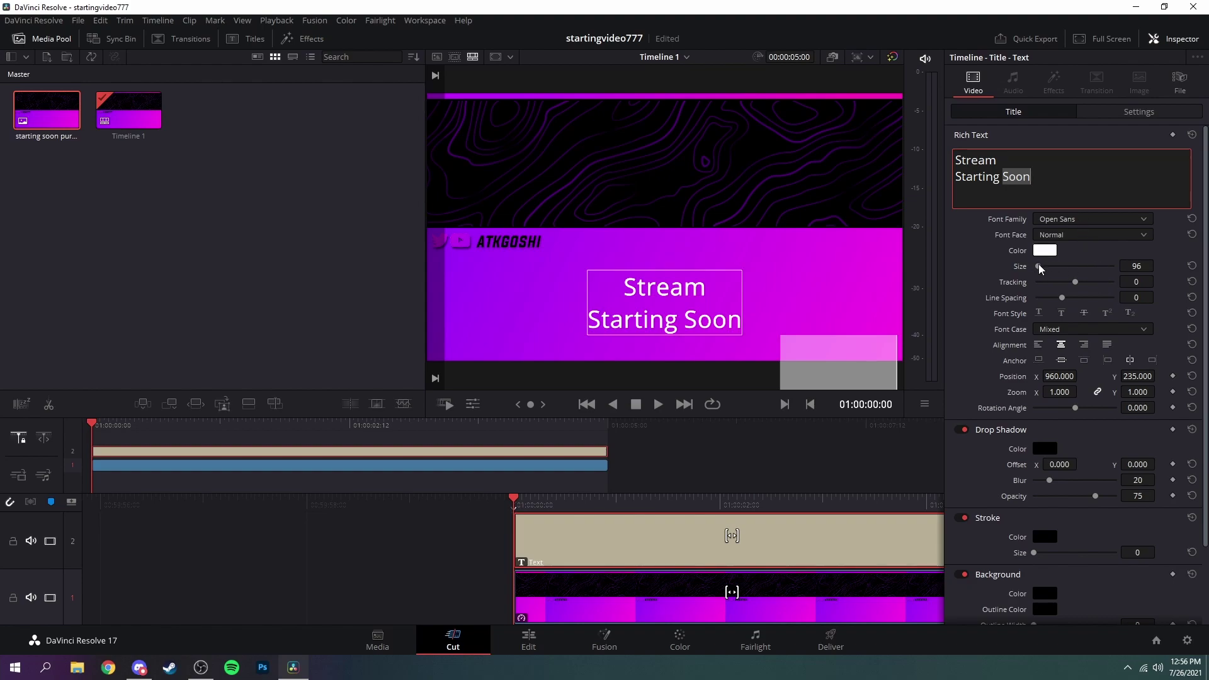
mouse_move(1039, 269)
left_mouse_down()
mouse_move(1070, 269)
mouse_move(1039, 269)
left_mouse_up()
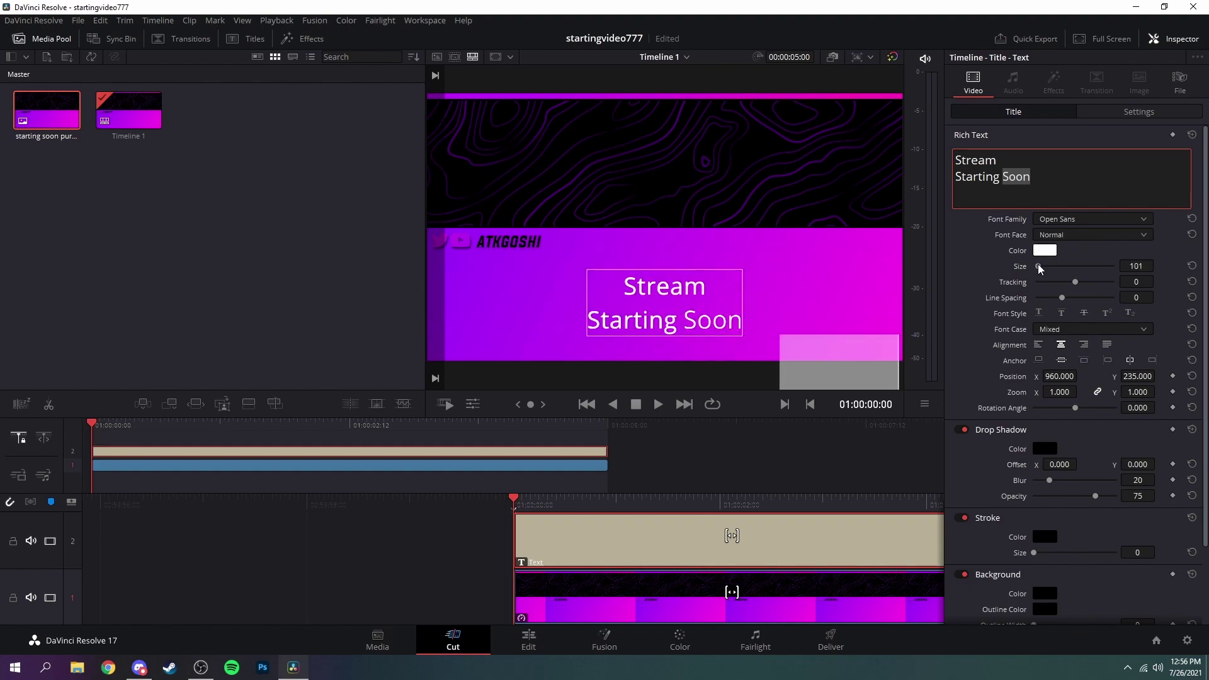
left_click(901, 370)
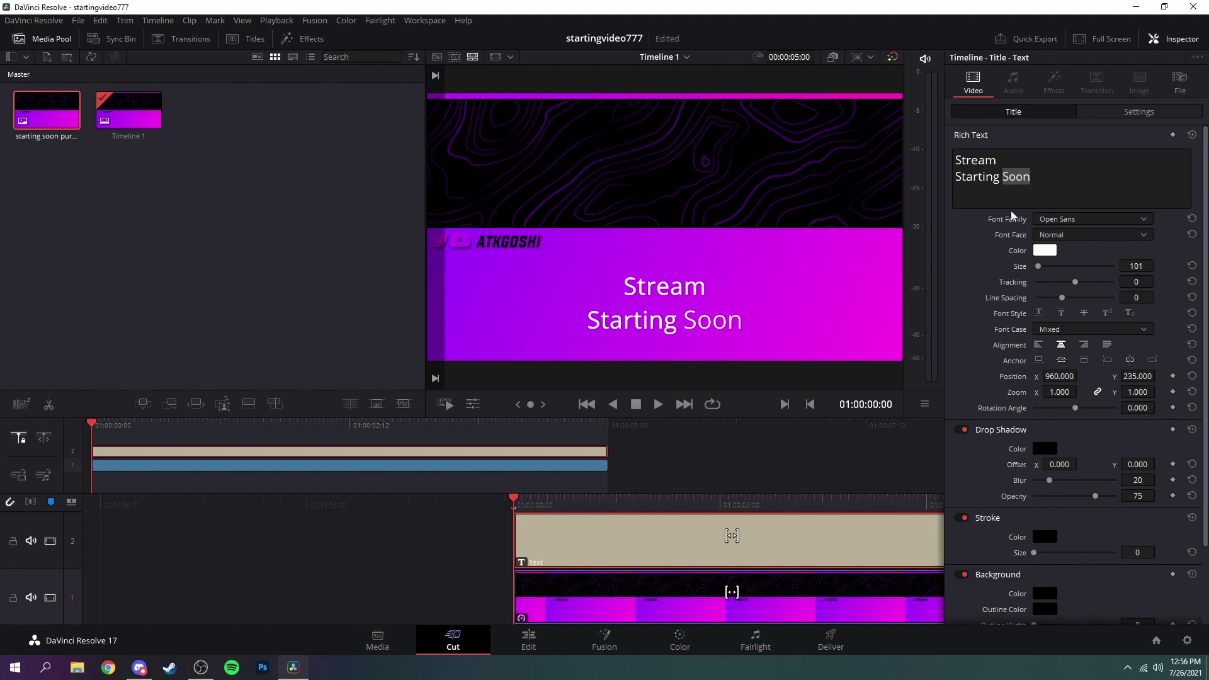
left_click(1049, 188)
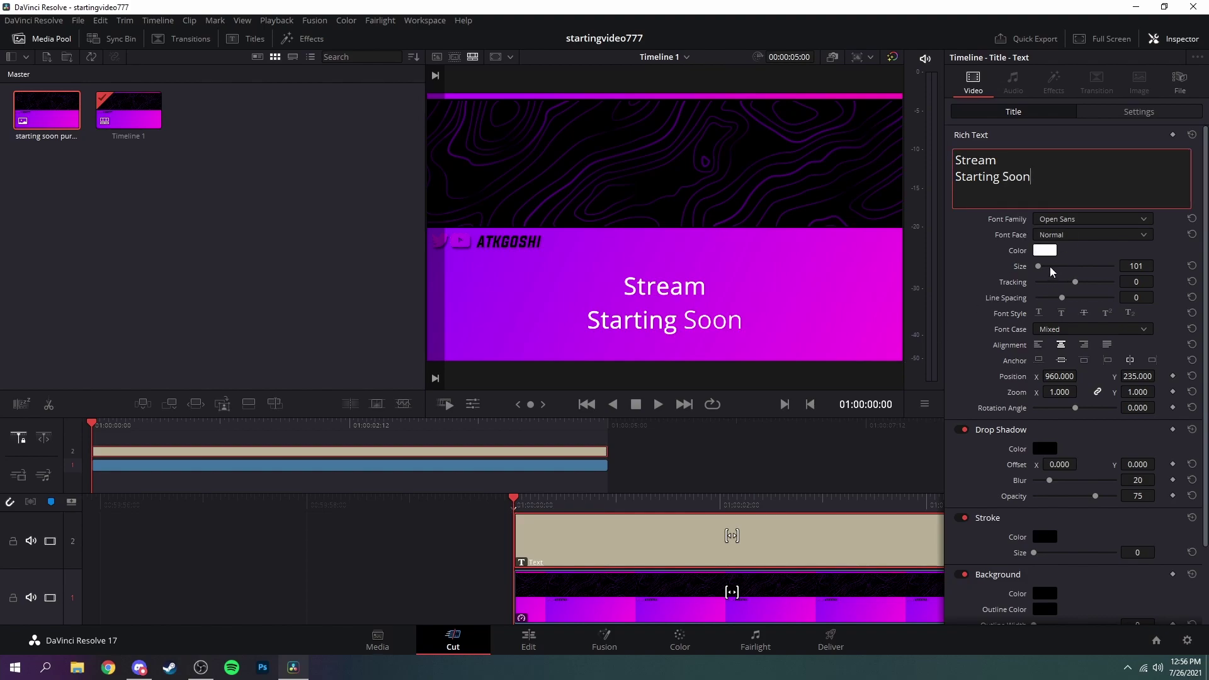
key("ctrl+z")
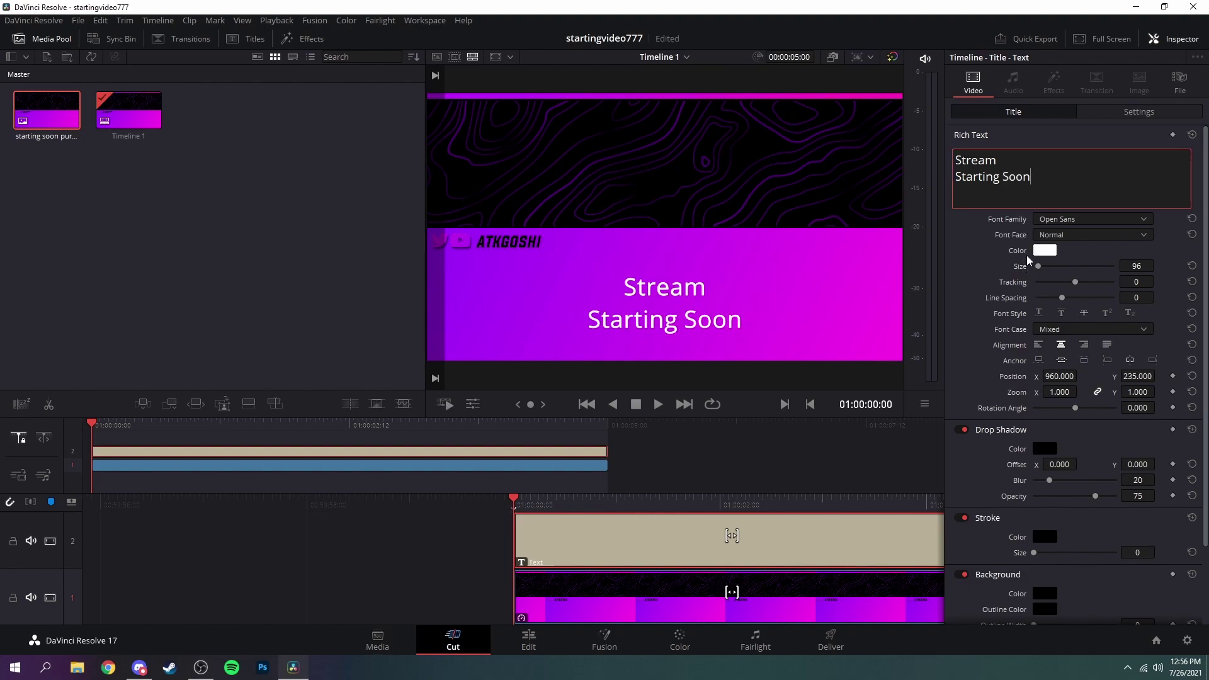
left_click_drag(1038, 266, 1040, 269)
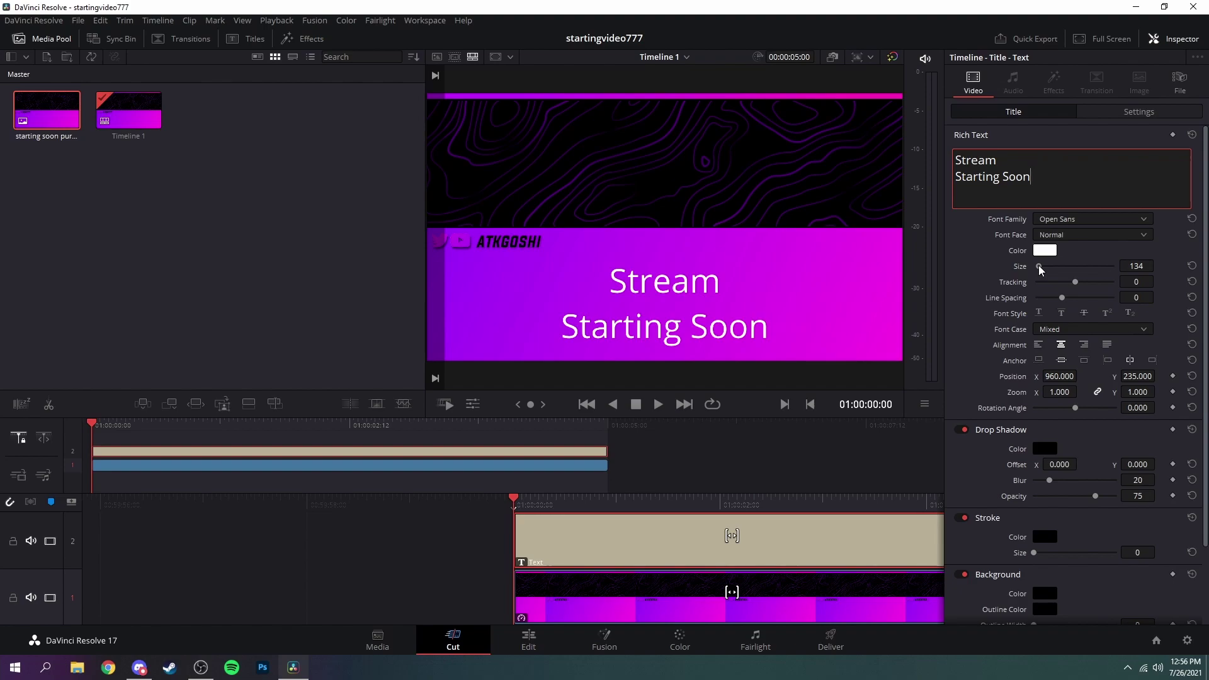
- Set the title font to LEMON MILK Bold and its colour to black #000000
left_click(1065, 219)
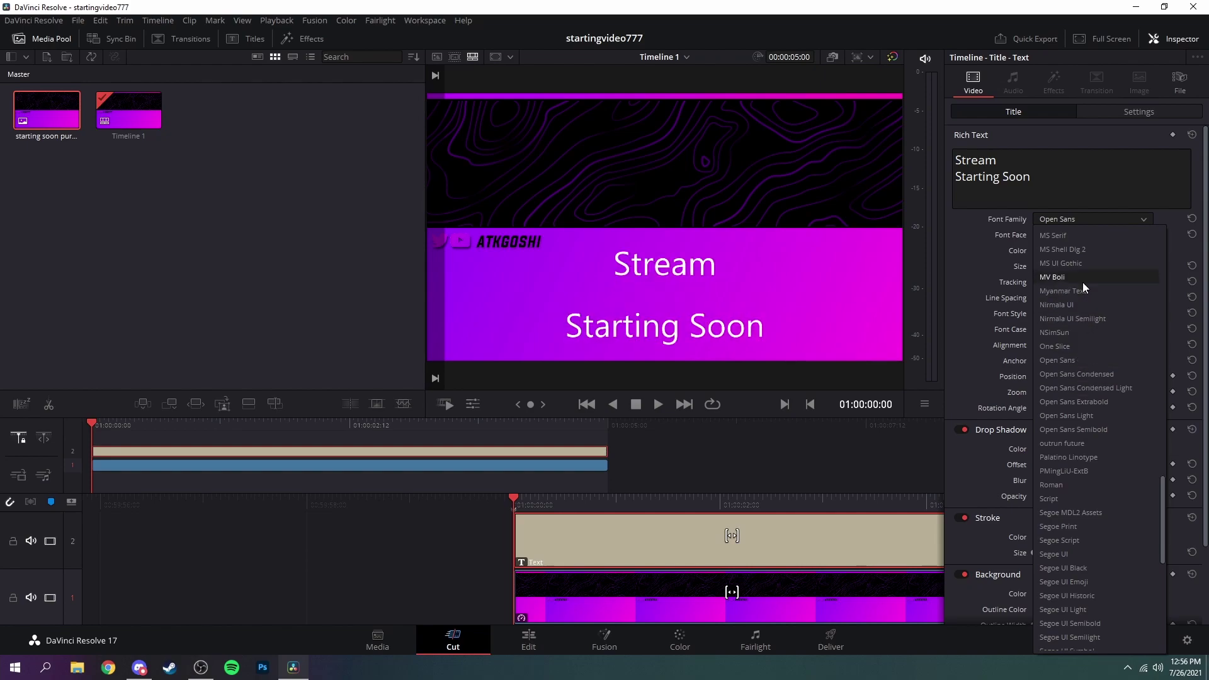
key("Escape")
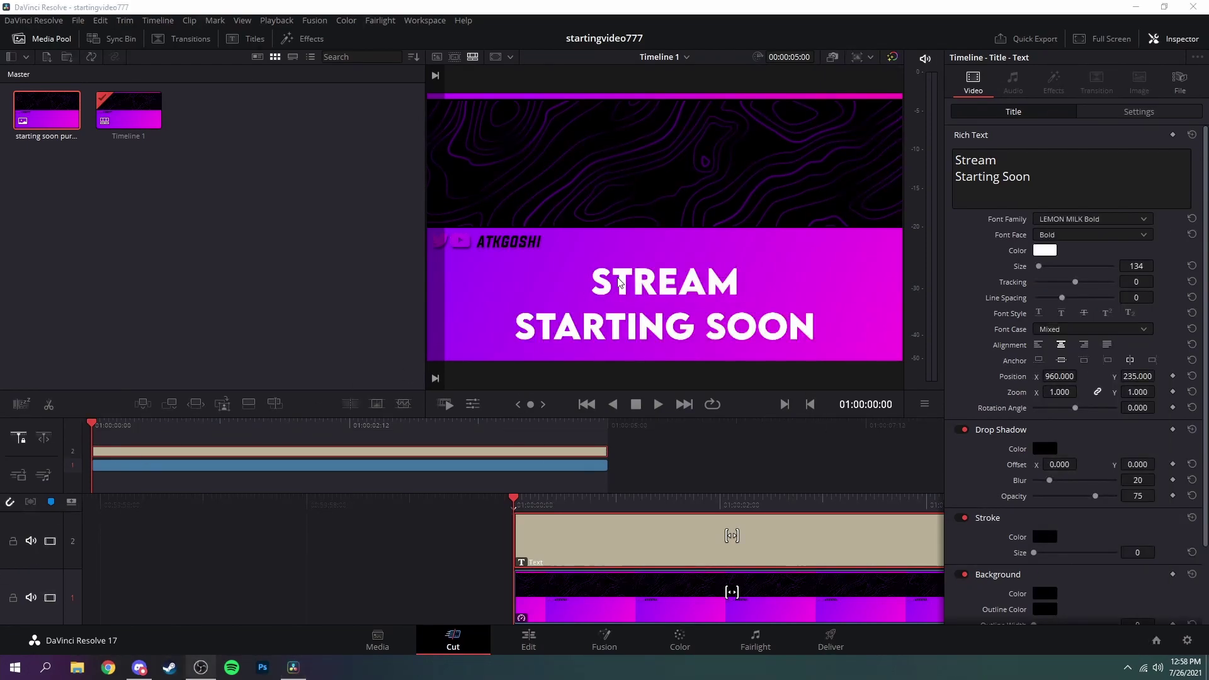
left_click(1048, 254)
left_click_drag(740, 321, 734, 463)
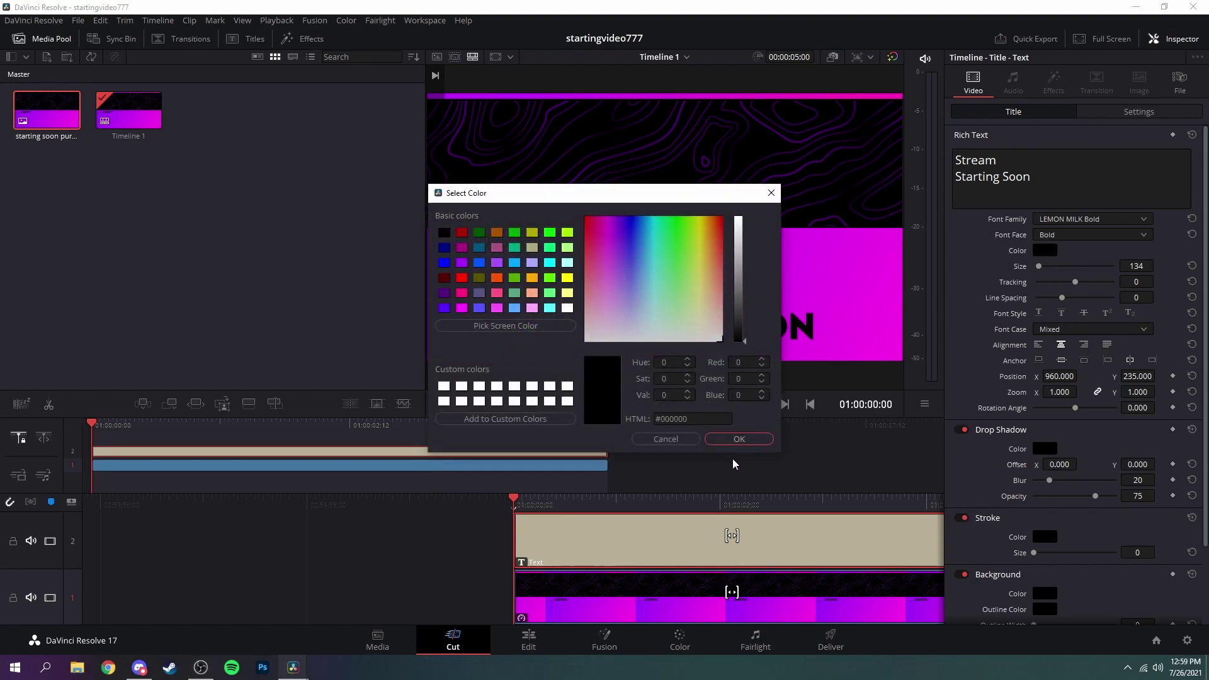
left_click(737, 439)
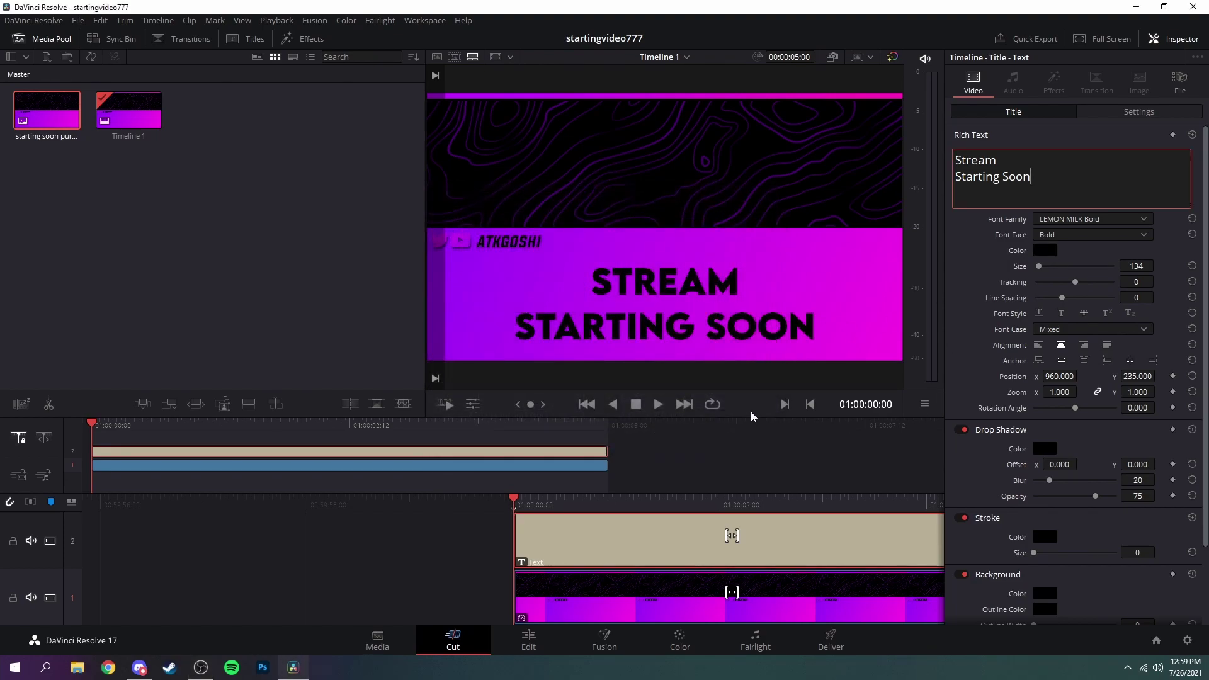
- On the Edit page, make the Video 2 title clip into Compound Clip 1
right_click(564, 538)
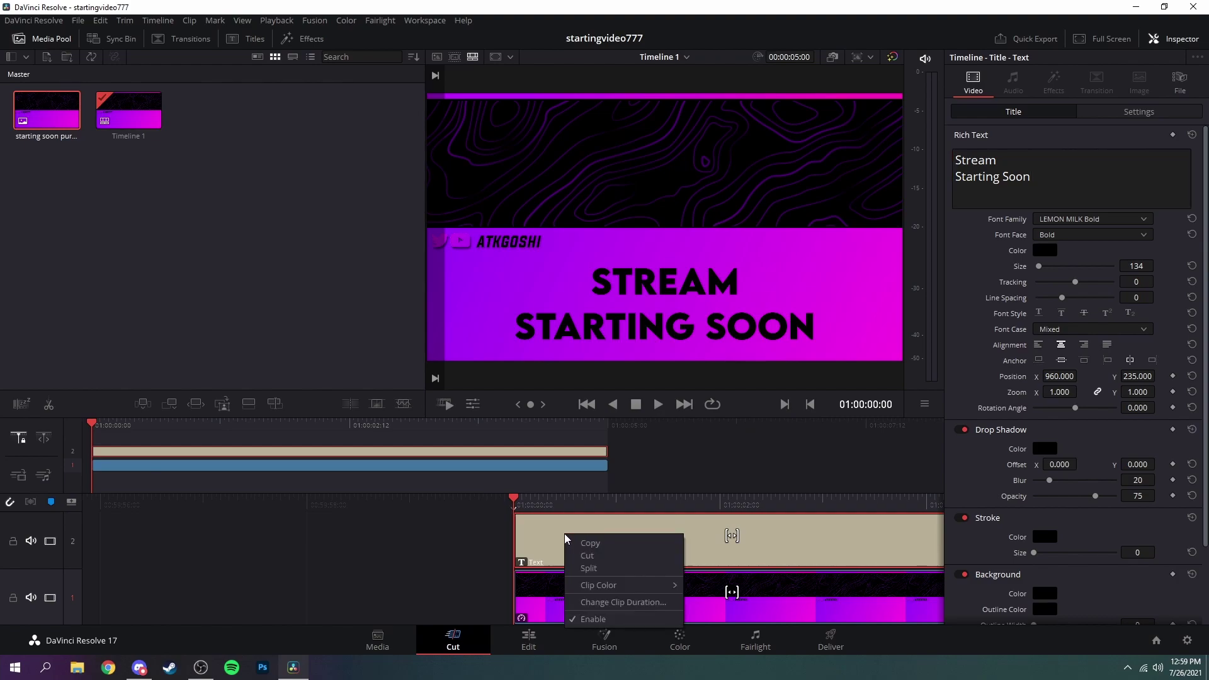
left_click(554, 530)
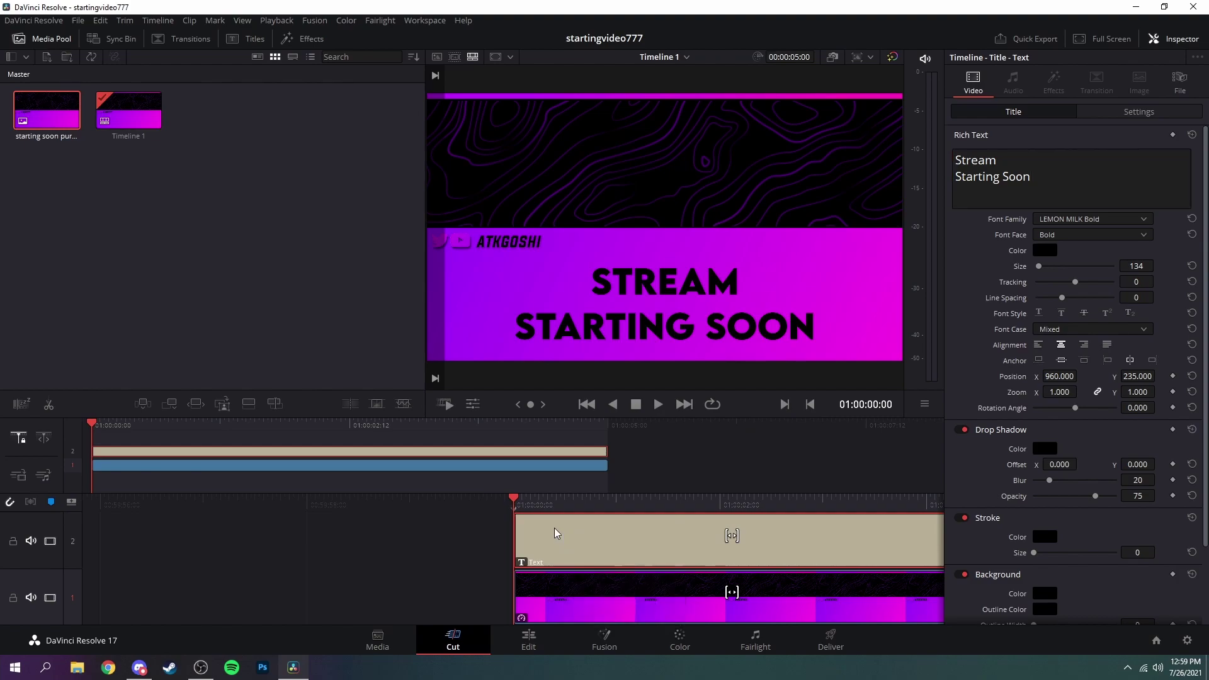
left_click(529, 639)
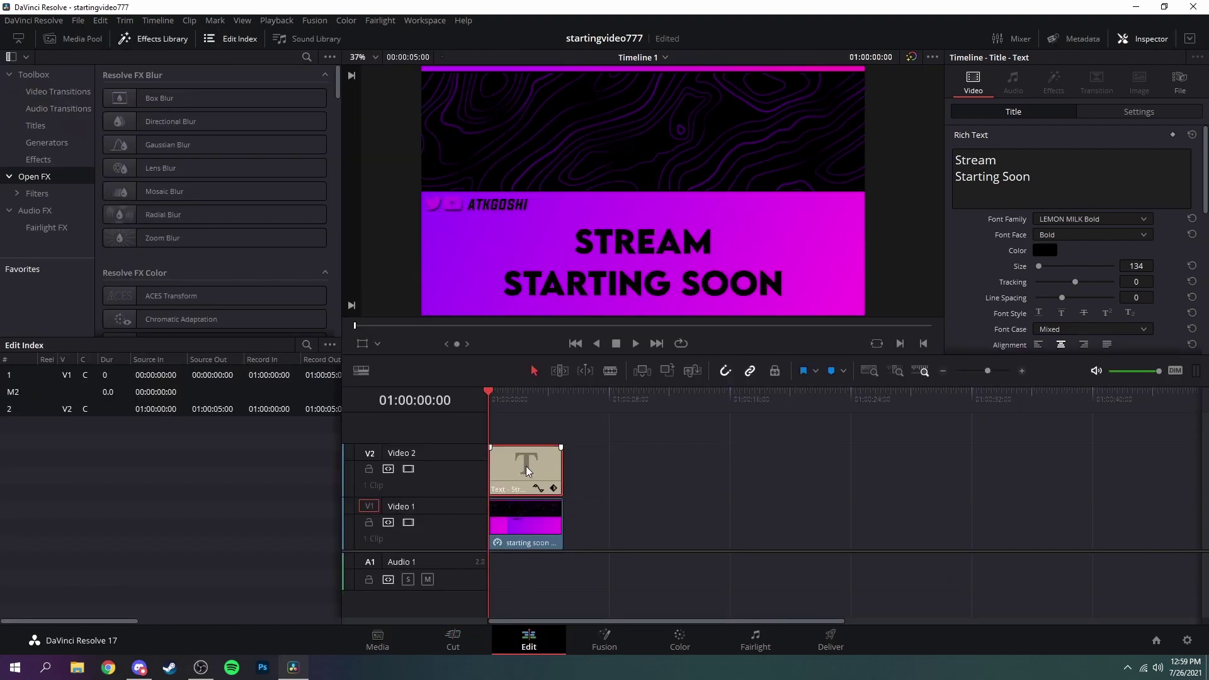
right_click(527, 469)
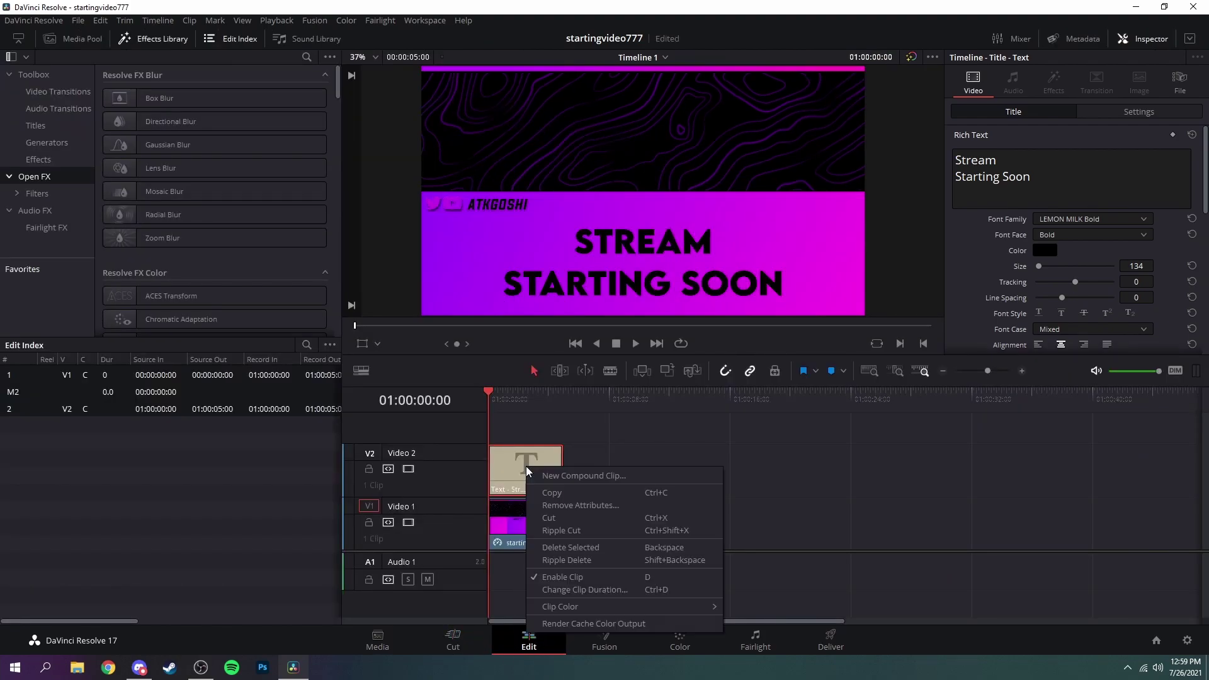
left_click(568, 478)
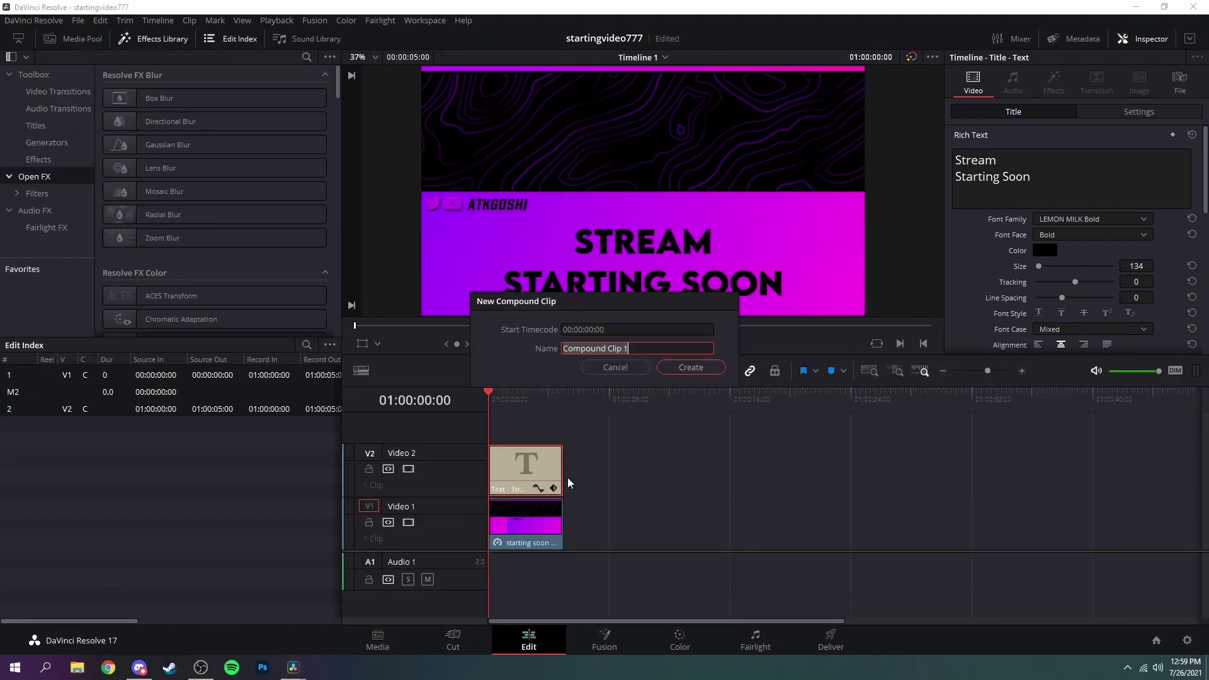
left_click(682, 369)
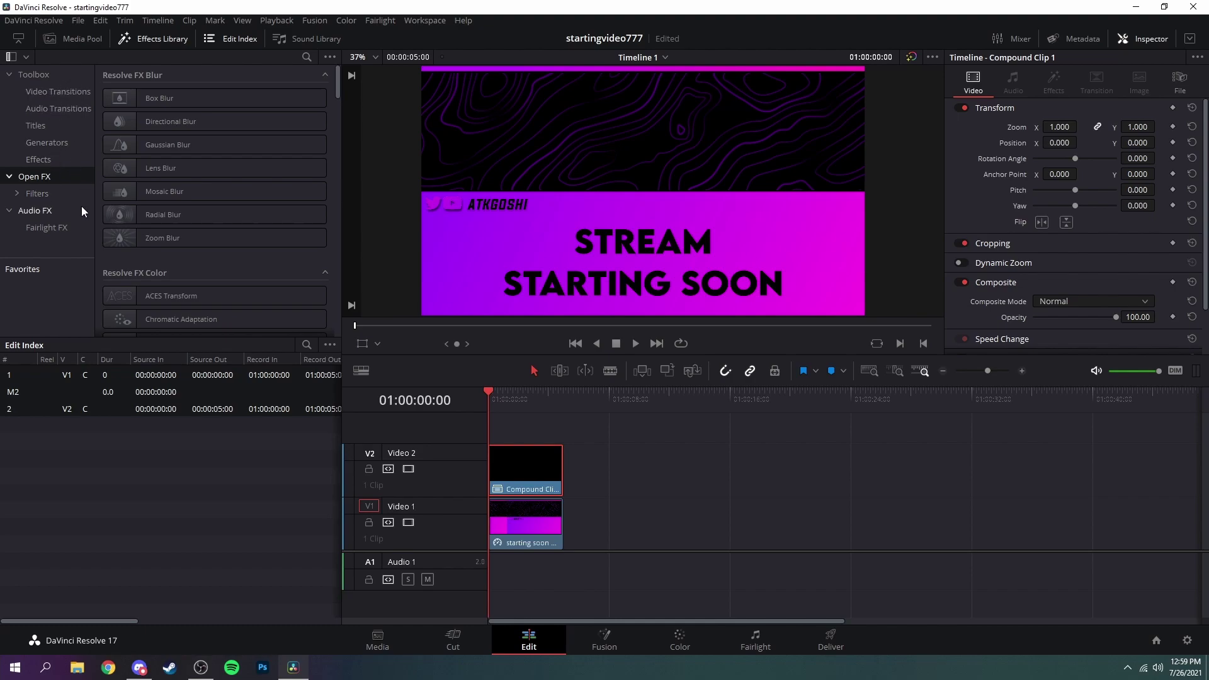
- Apply the Camera Shake effect from Resolve FX Transform to the compound title clip
scroll(198, 215, "down", 15)
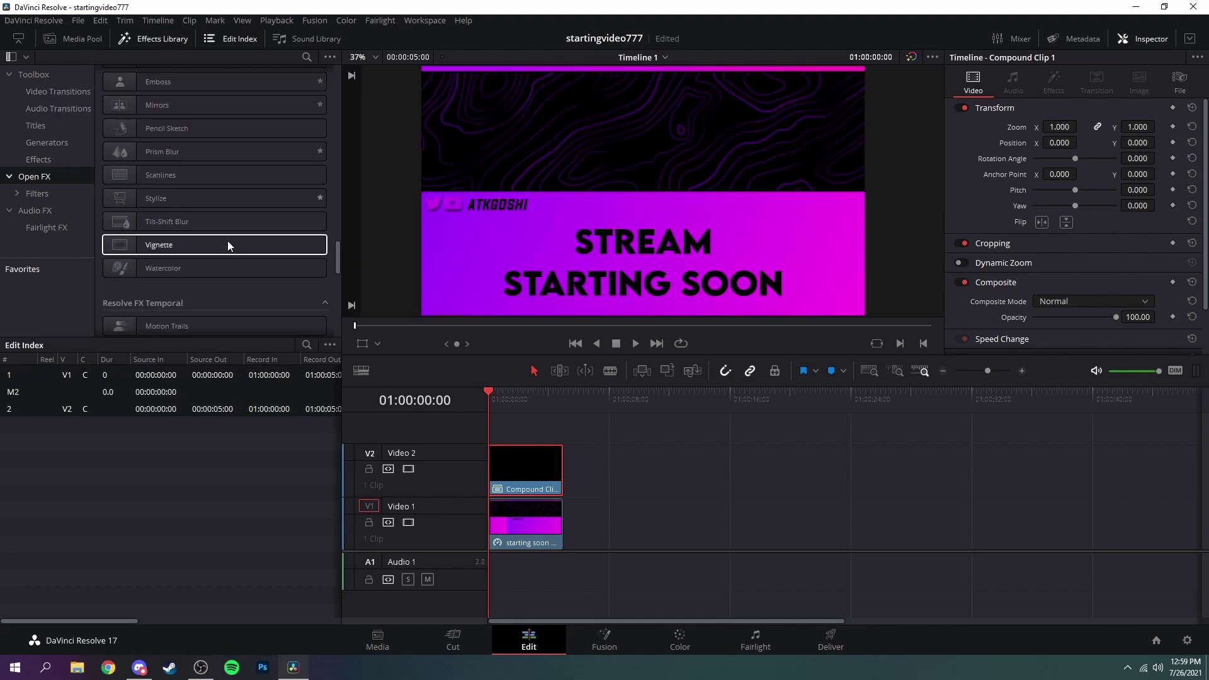
scroll(164, 232, "down", 5)
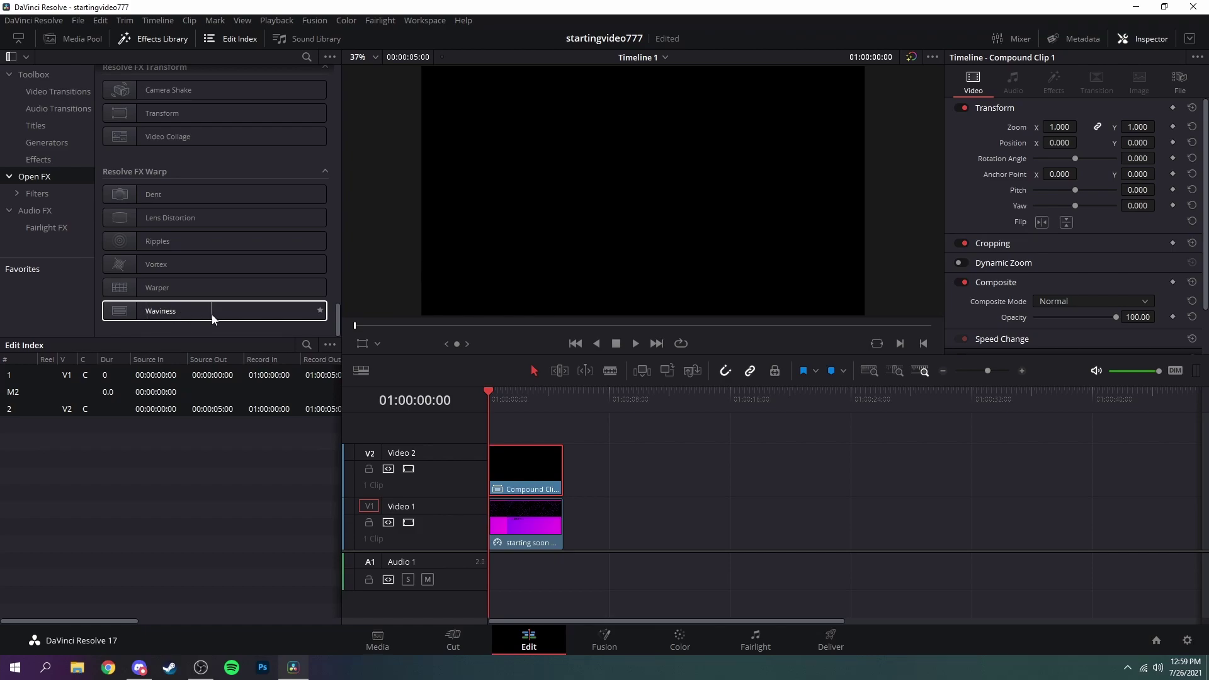
scroll(205, 311, "up", 3)
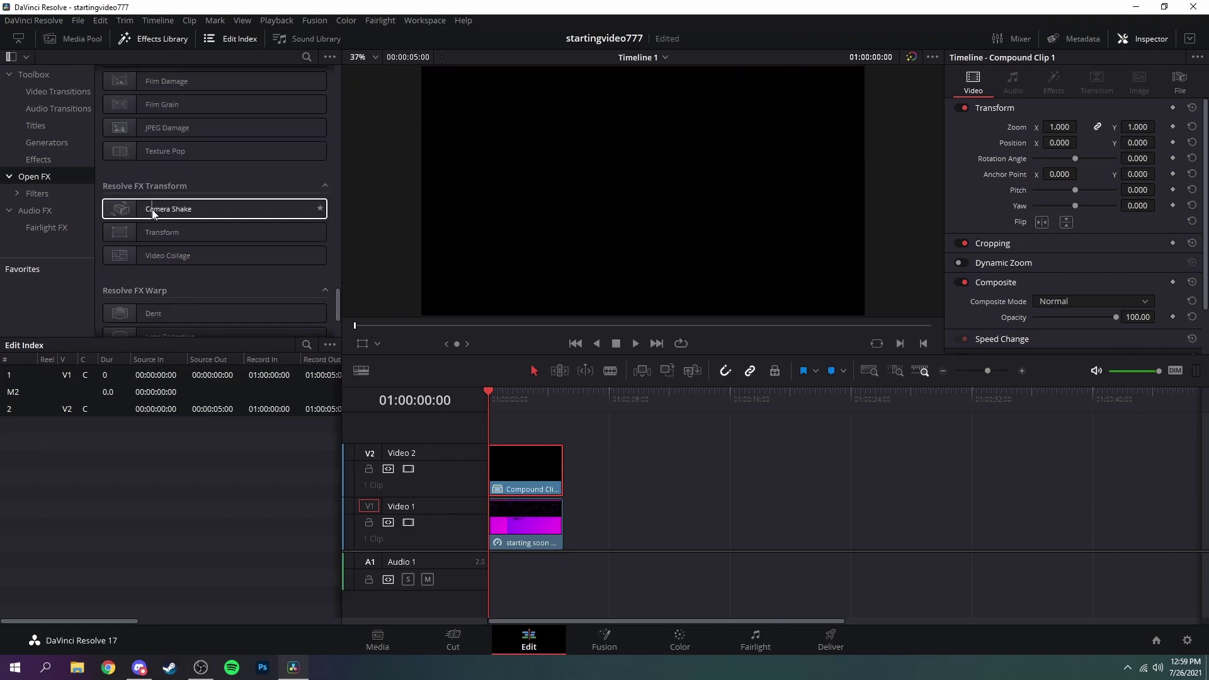
left_click_drag(153, 209, 507, 470)
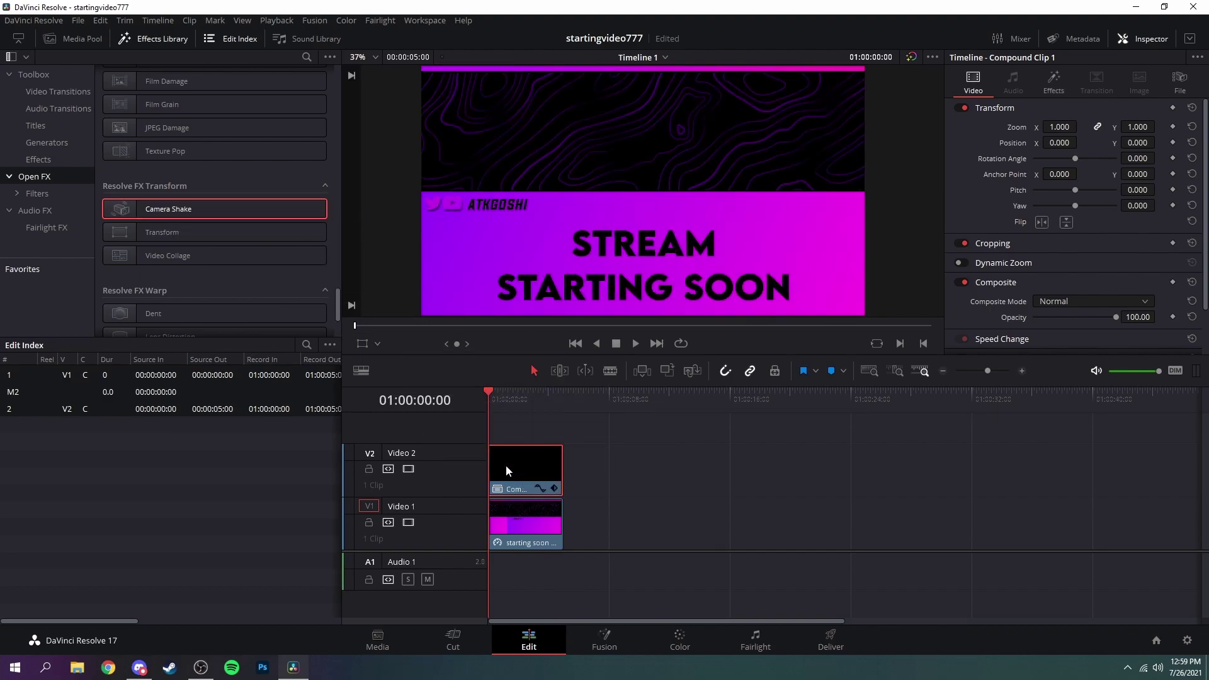
- Preview the shaking title, rewind to the start, and show the Camera Shake settings
left_click(634, 344)
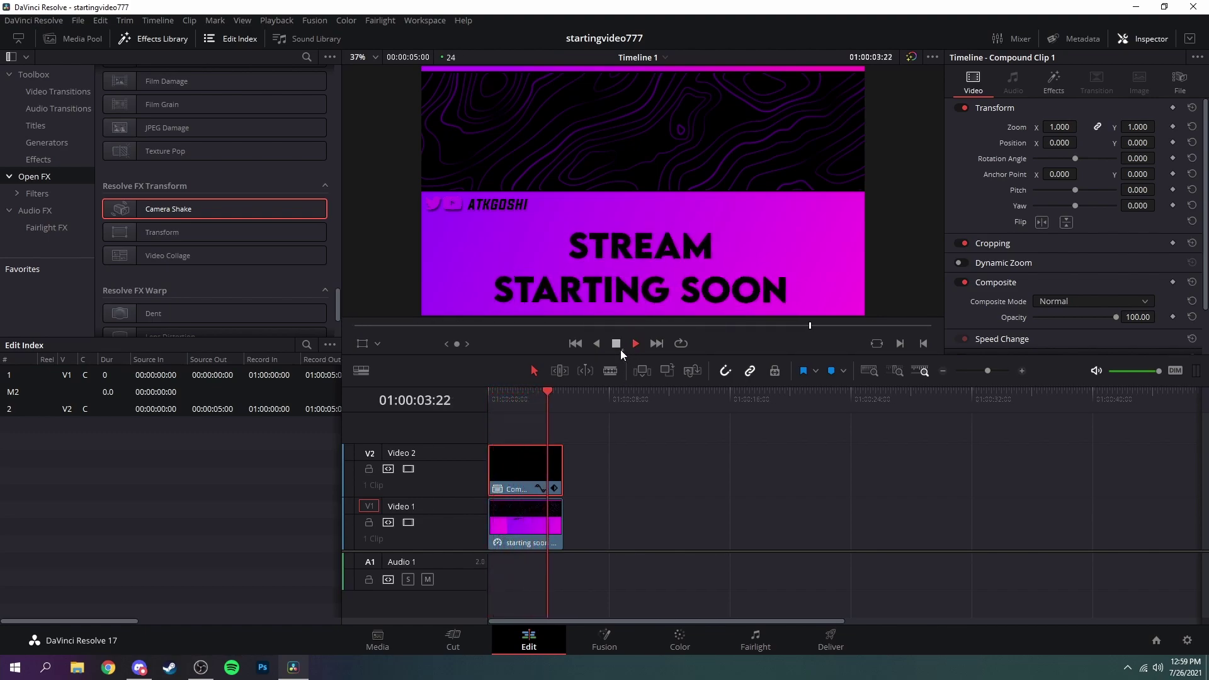
left_click(618, 347)
left_click_drag(549, 393, 493, 408)
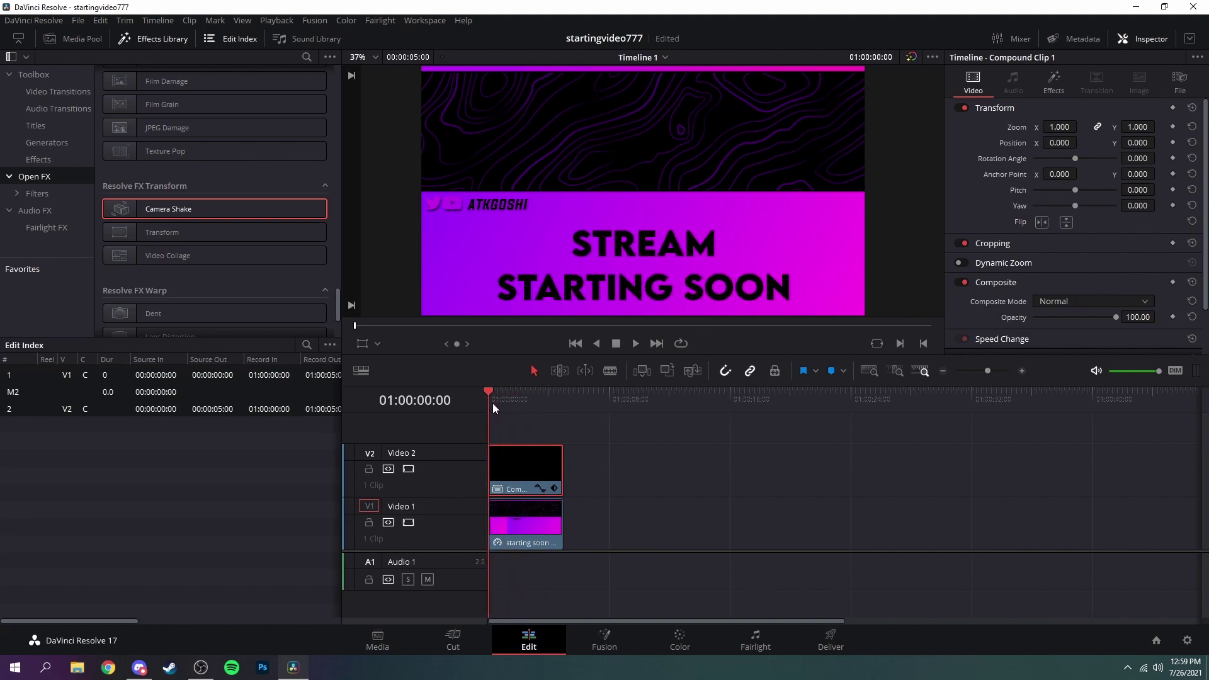
left_click(1052, 89)
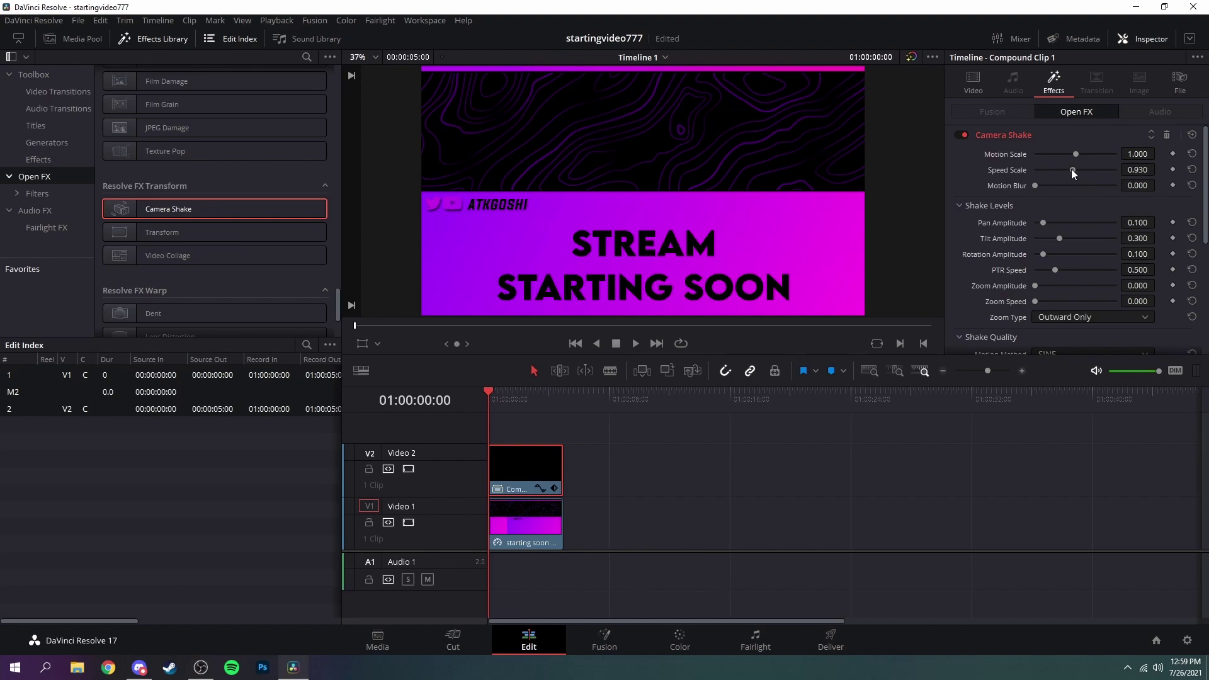
- Lower Camera Shake's Speed Scale to 0.326, preview the slower shake, and save the project
left_click_drag(1071, 169, 1048, 168)
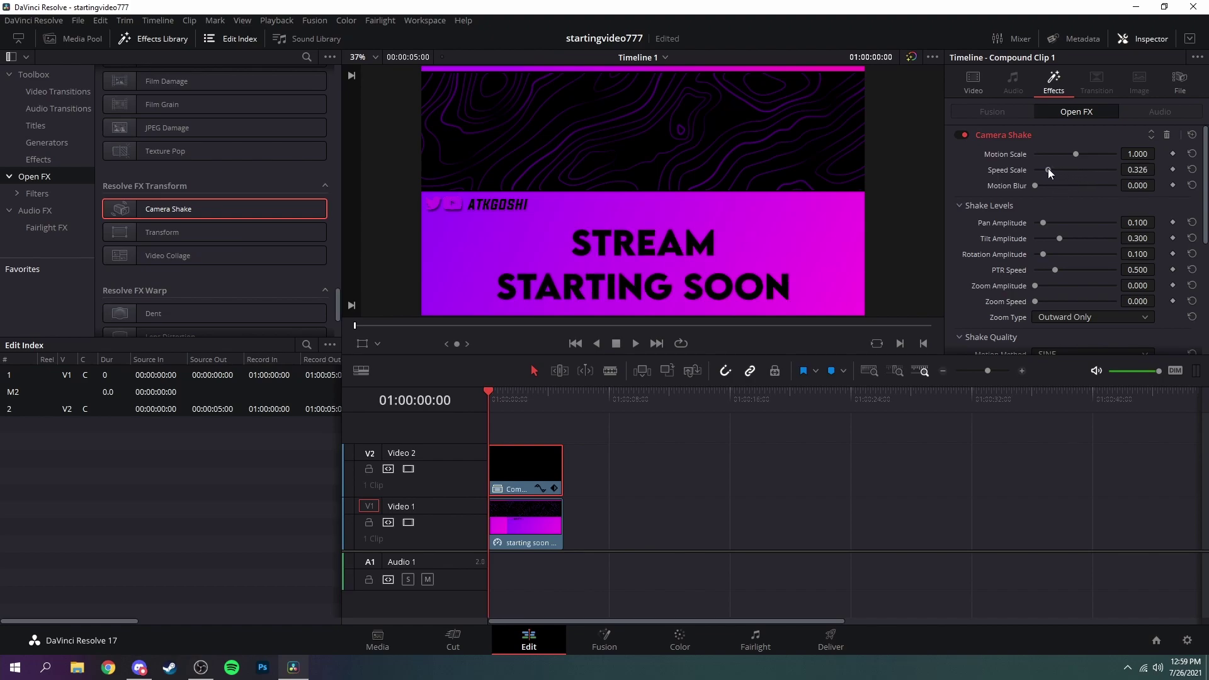
left_click(636, 343)
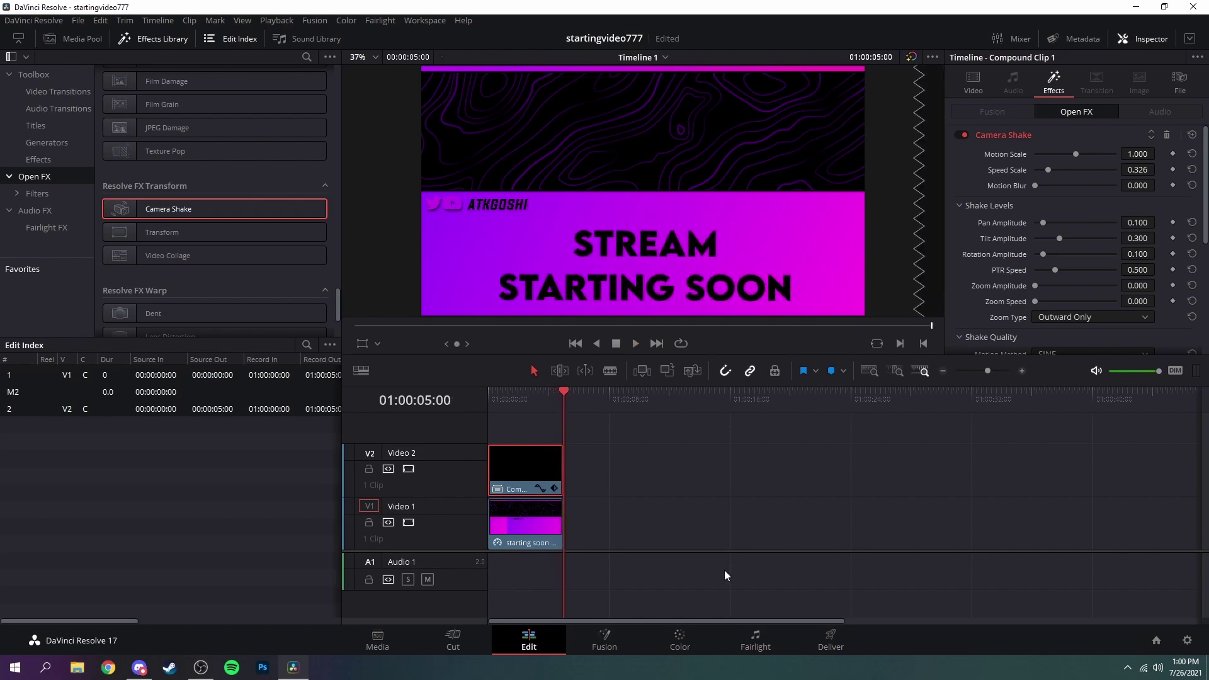
key("ctrl+s")
- Queue Timeline 1 as Untitled.mov in the Videos folder and render it
left_click(826, 637)
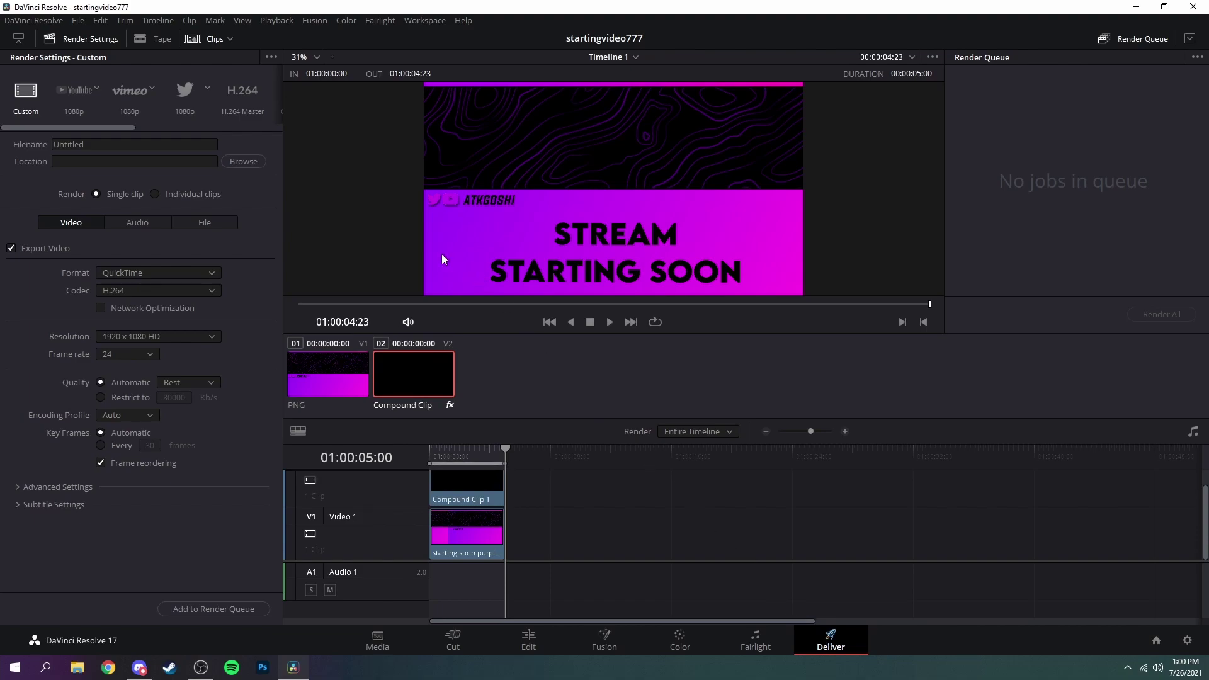
left_click(193, 610)
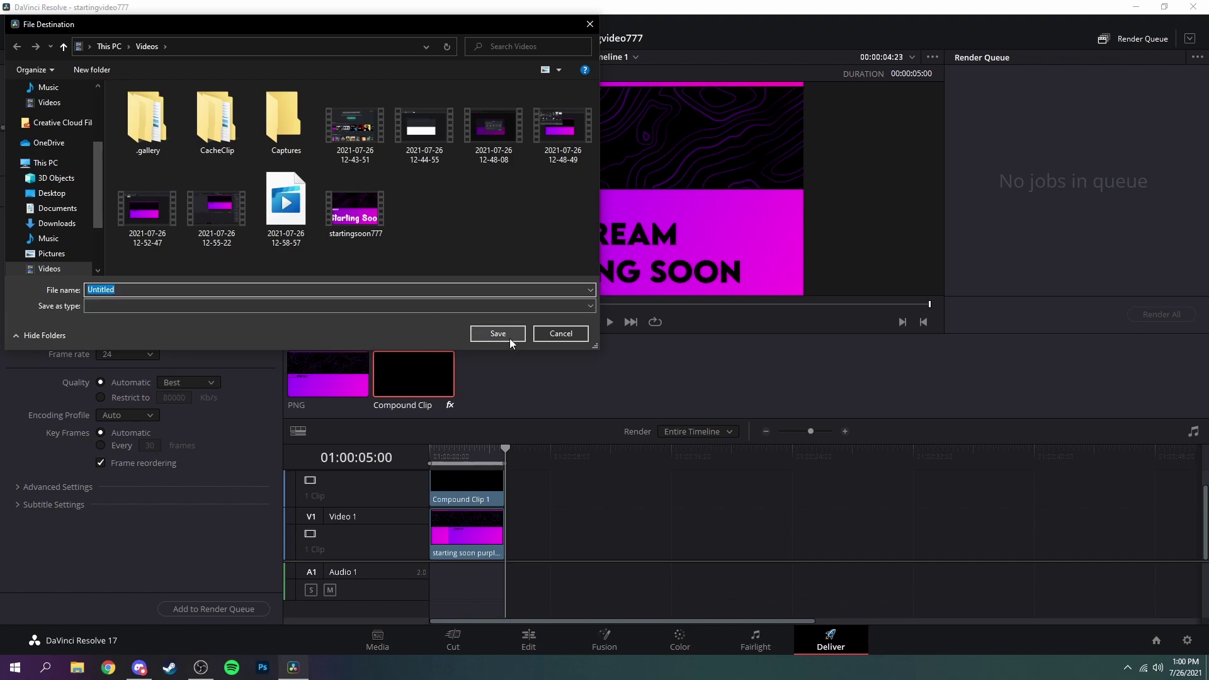
left_click(510, 336)
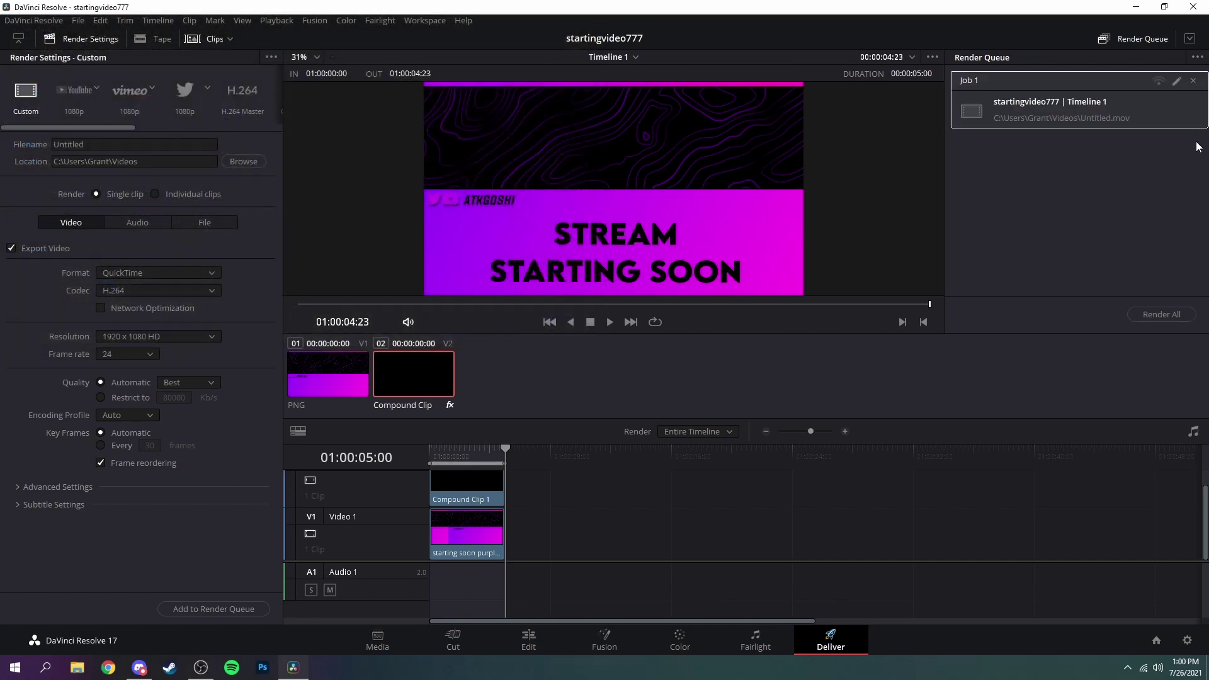
left_click(1169, 315)
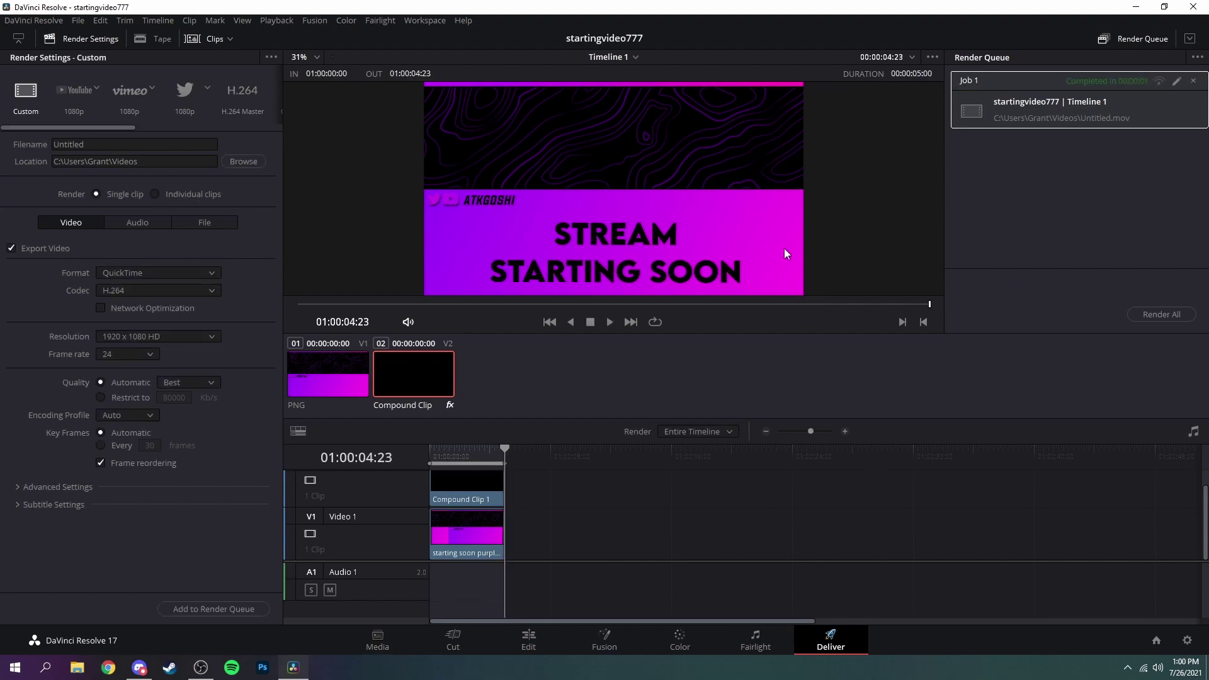
scroll(485, 490, "up", 1)
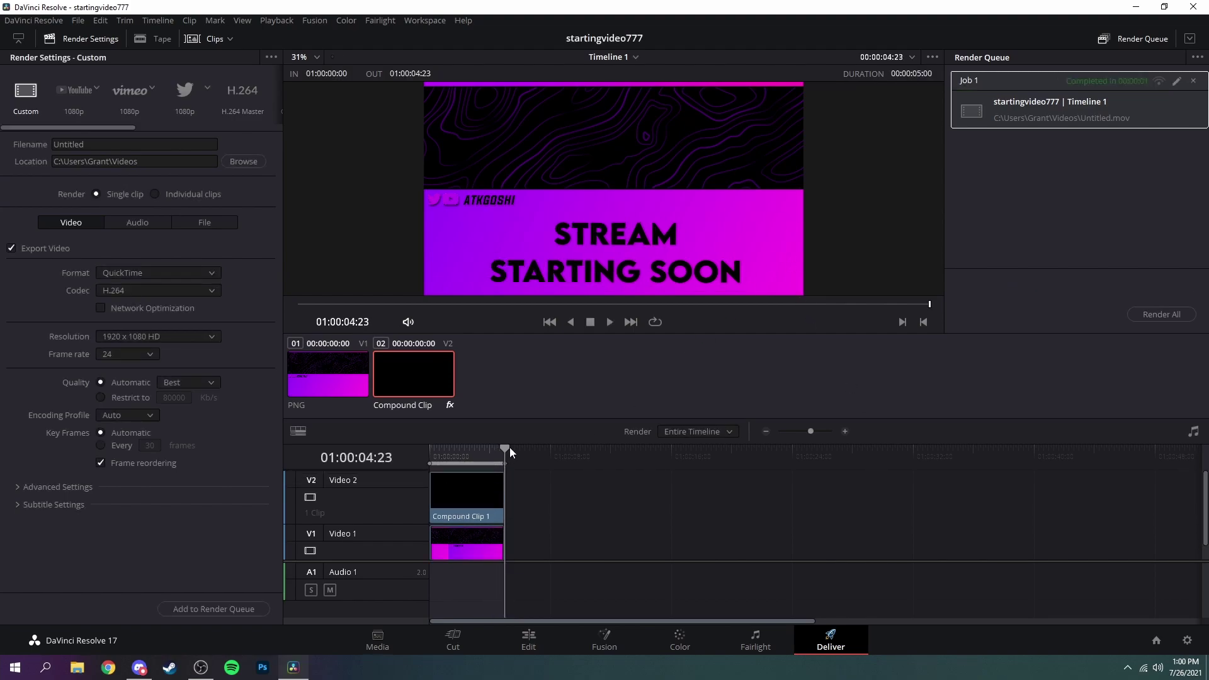
left_click_drag(507, 447, 429, 451)
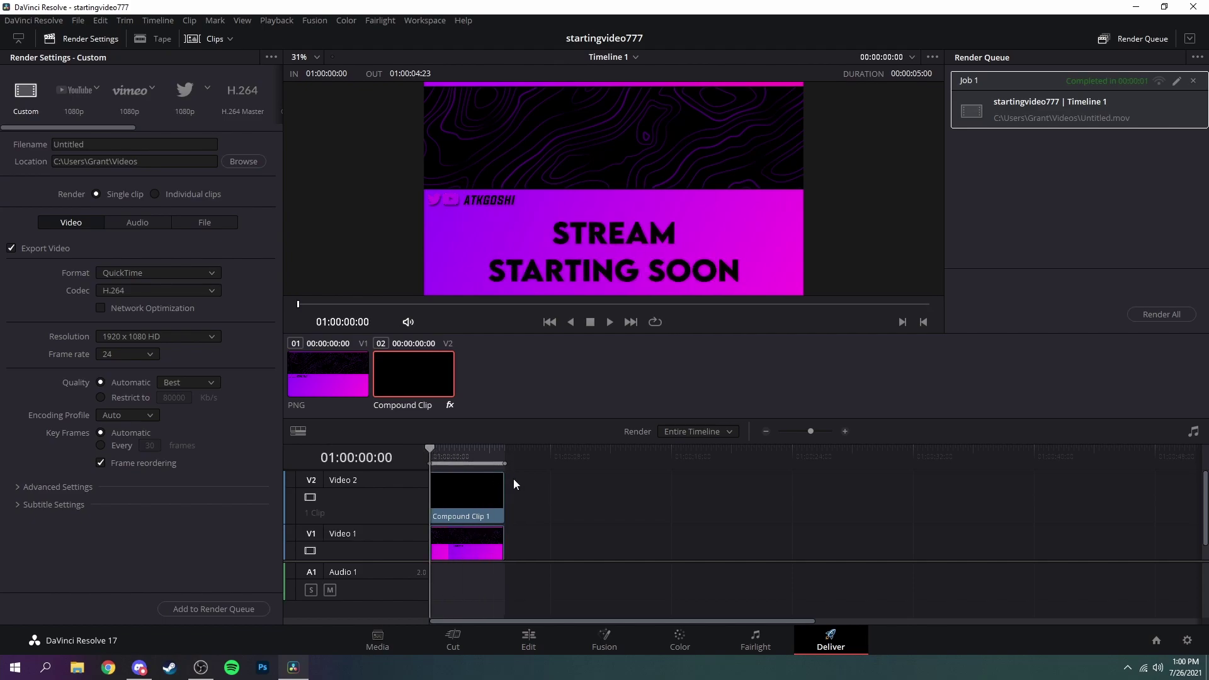